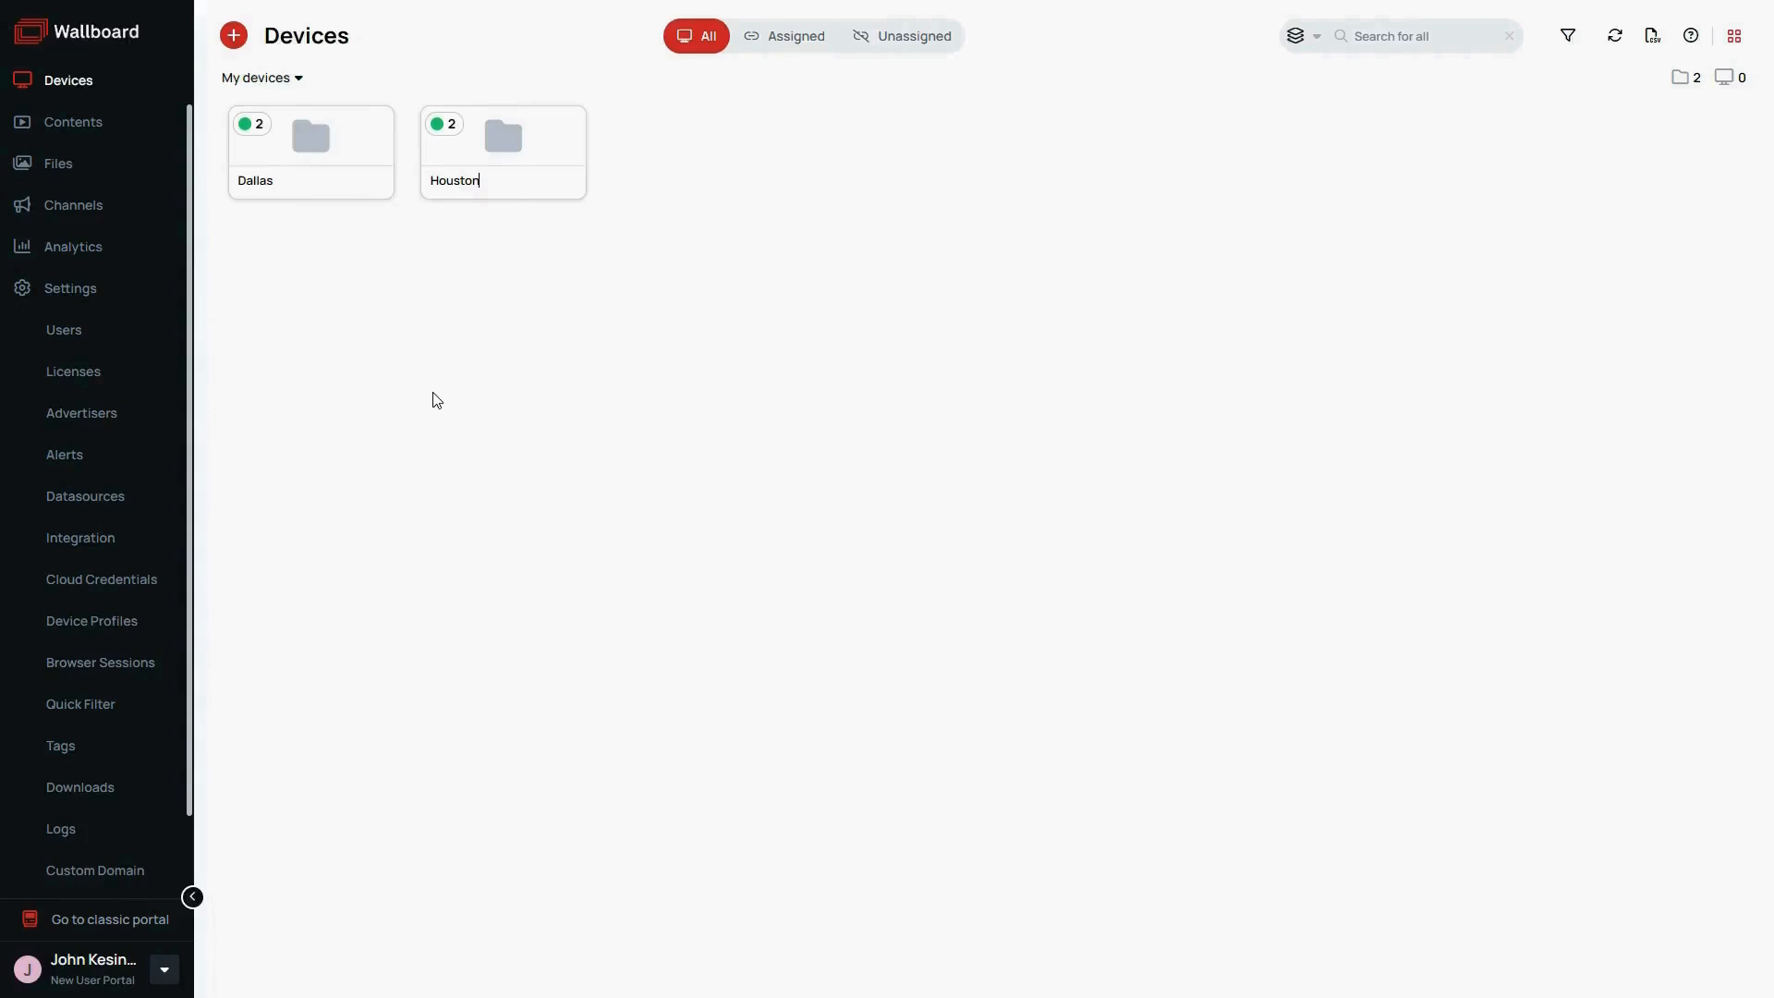
# - Inspect the devices stored in the Dallas and Houston device folders, returning to the device root
pyautogui.click(94, 86)
pyautogui.click(343, 155)
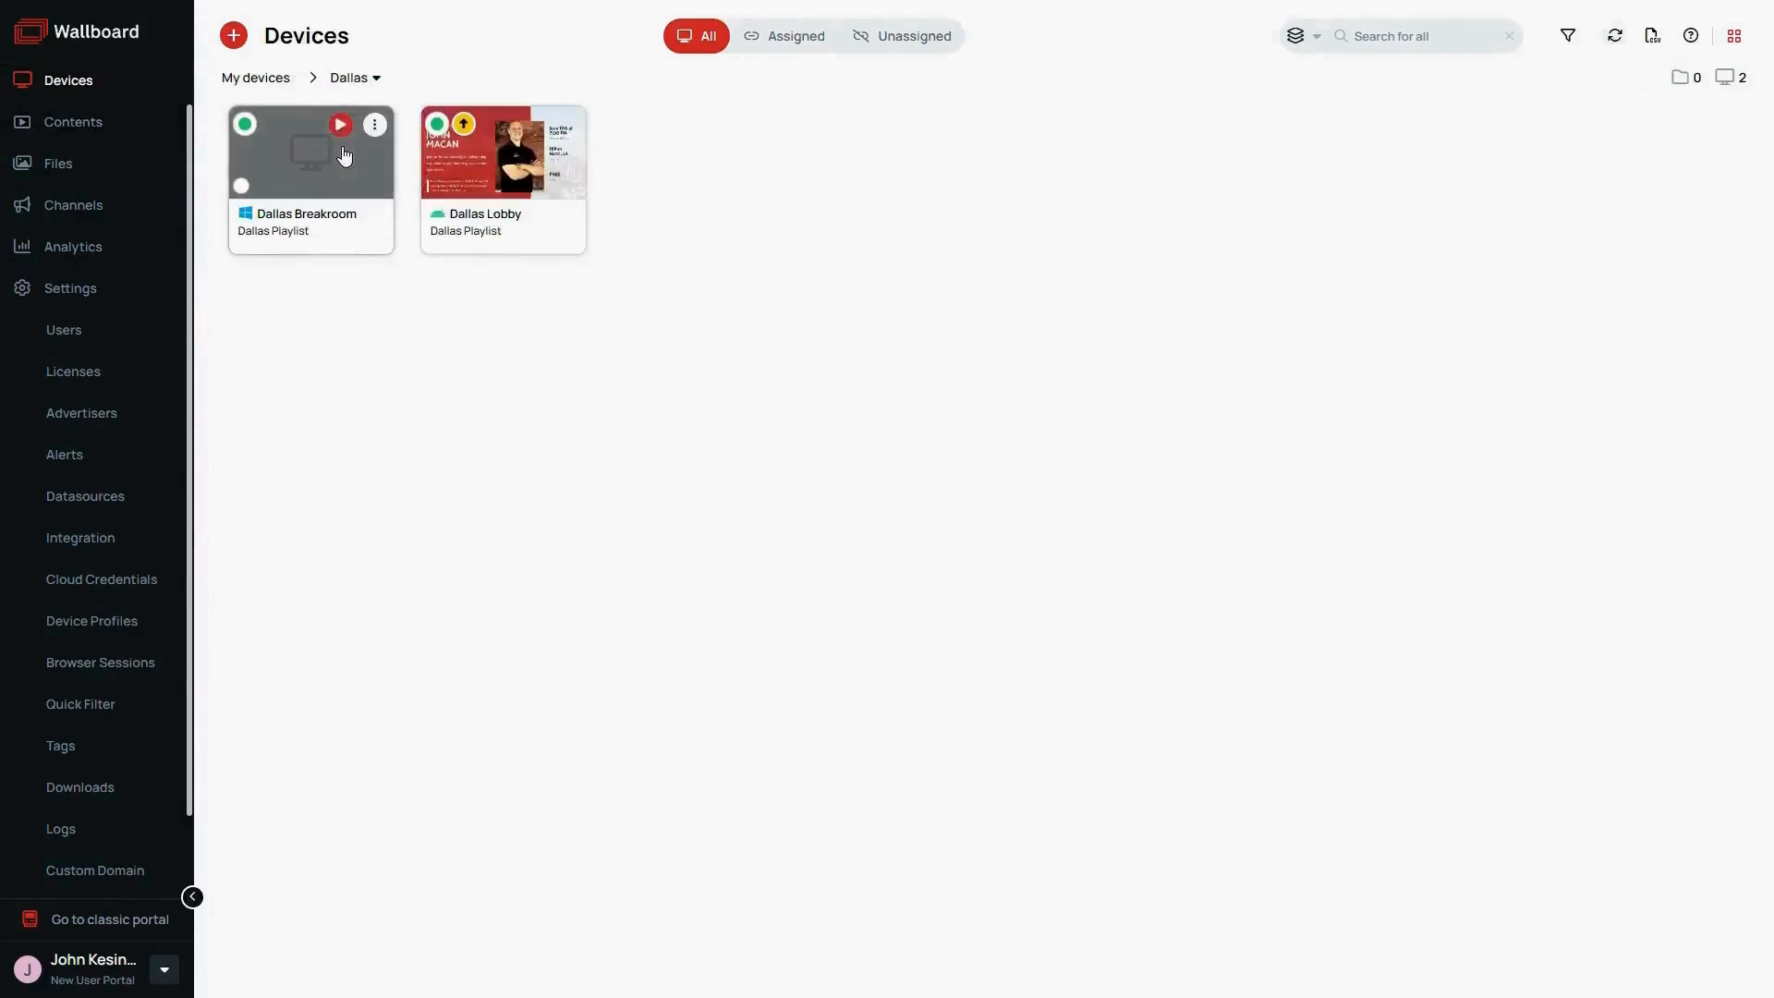
pyautogui.click(264, 79)
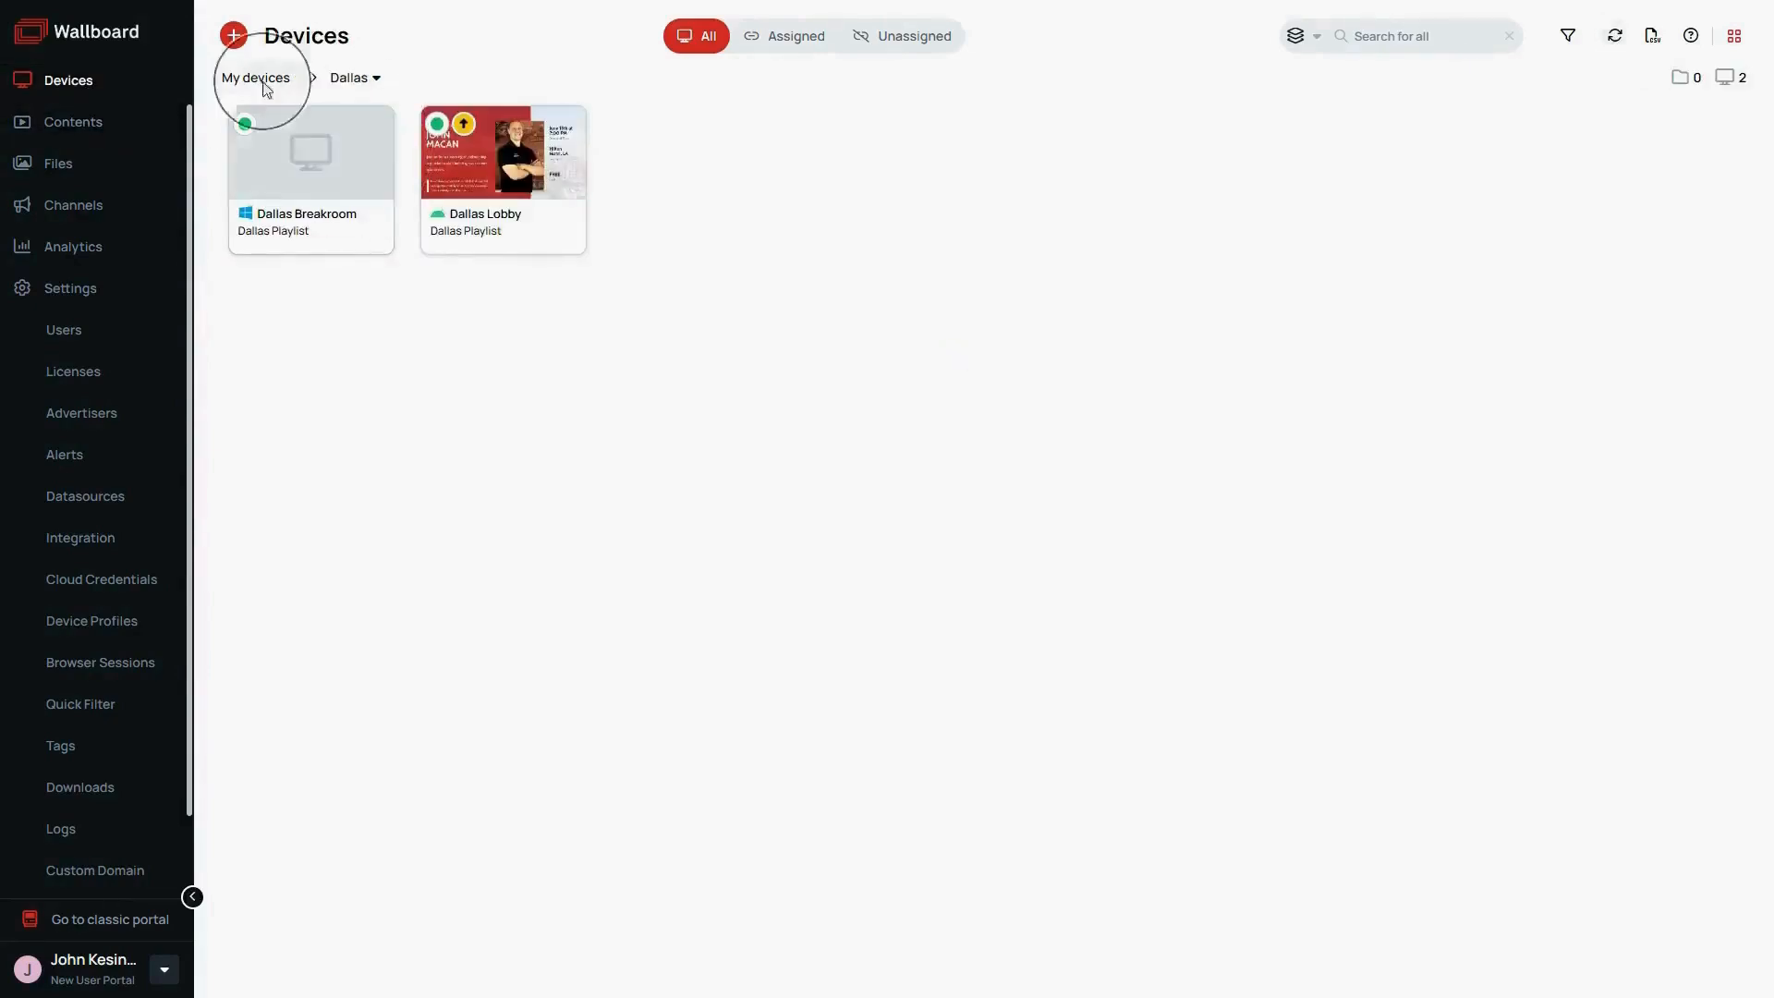
pyautogui.click(476, 152)
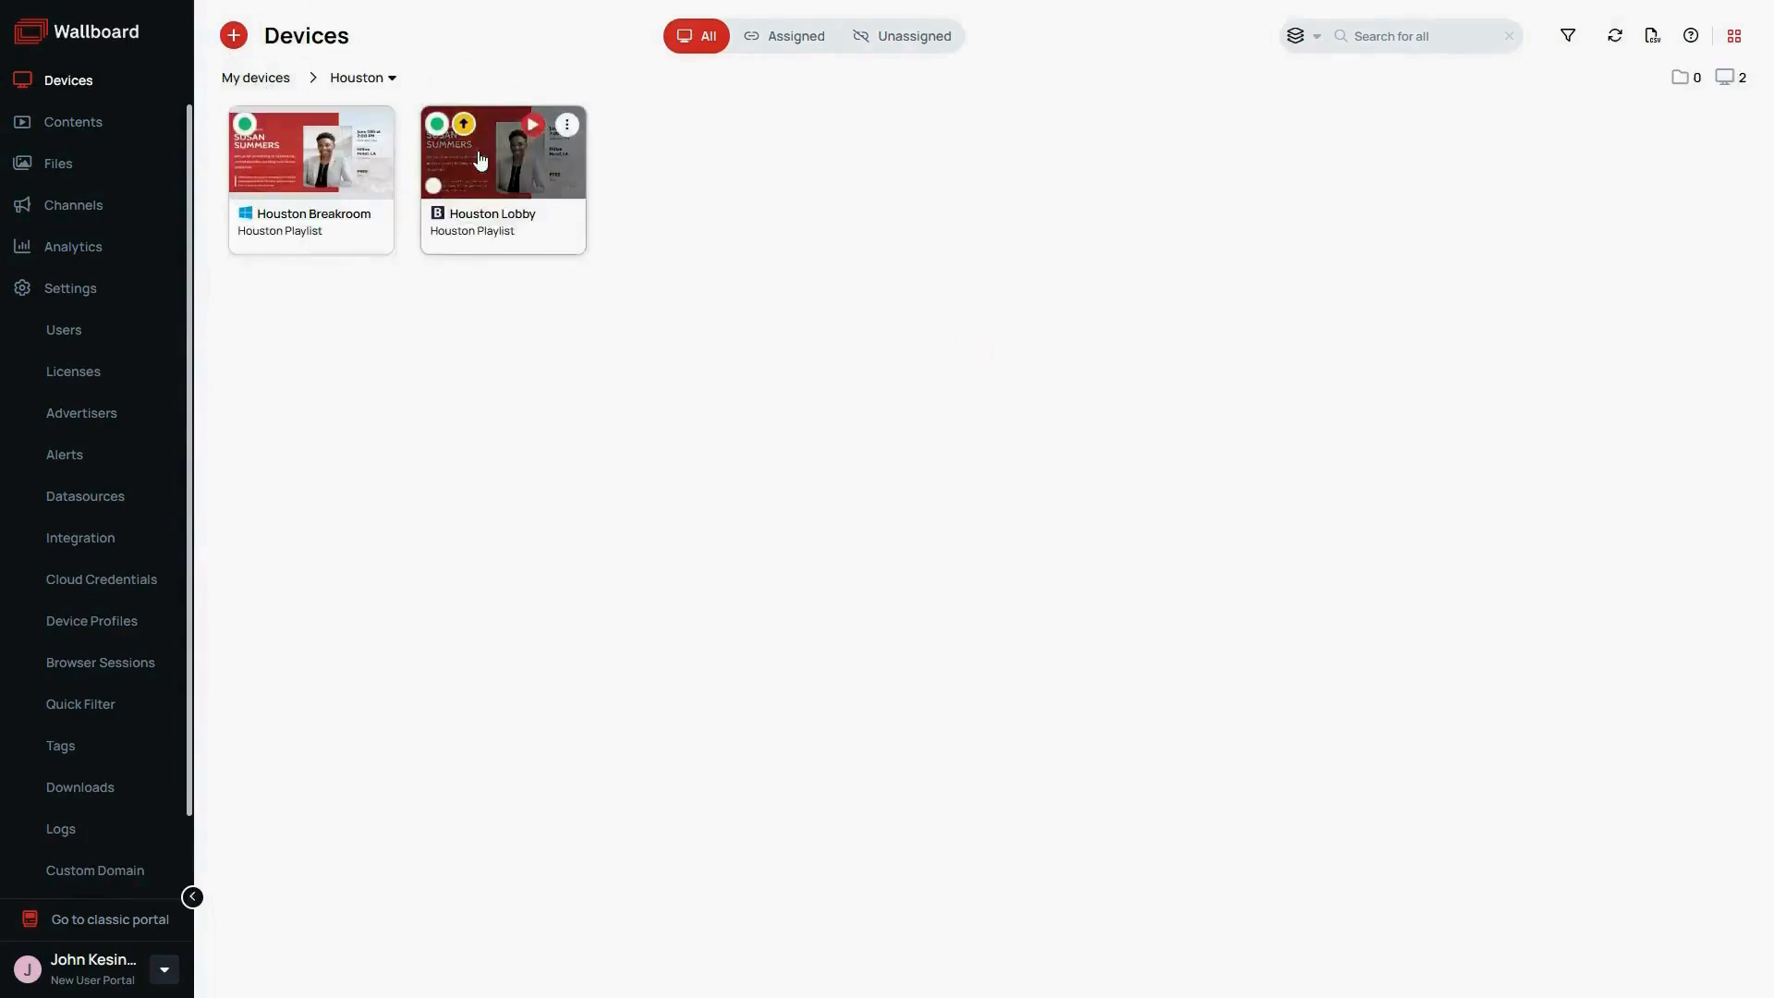
pyautogui.click(272, 77)
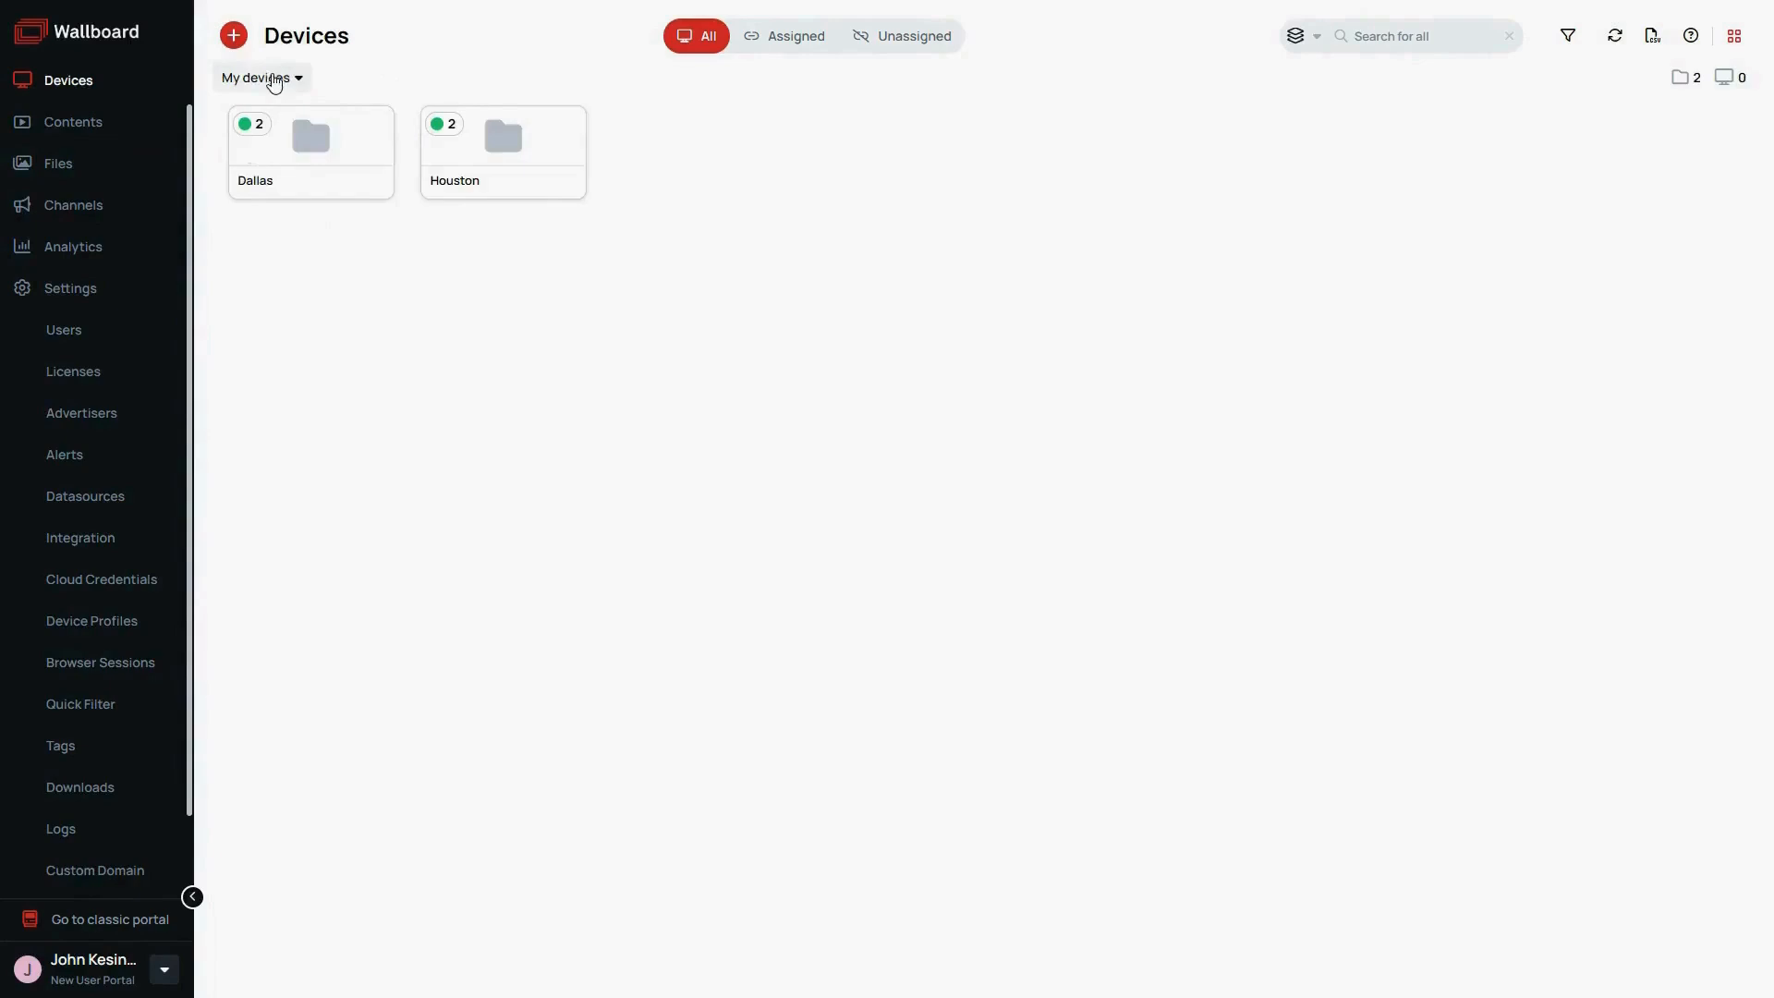
# - Review the files held in the Dallas and Houston file folders, returning to the root of My files
pyautogui.click(114, 175)
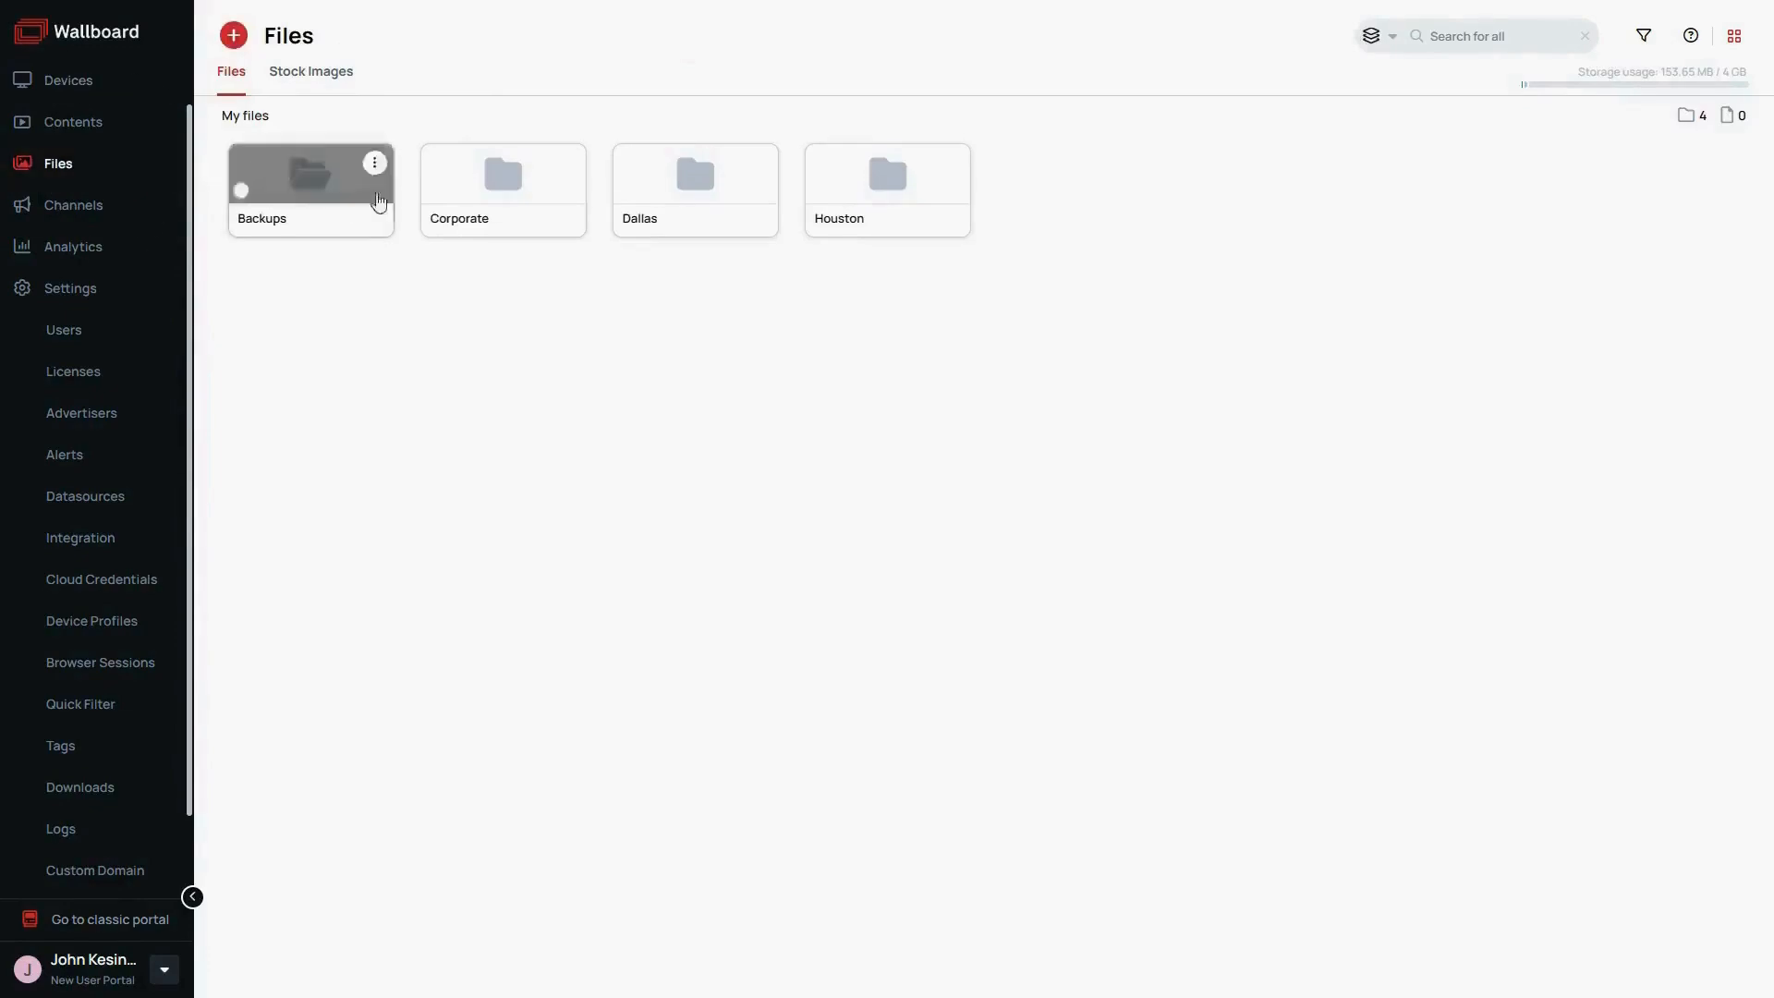
pyautogui.click(702, 192)
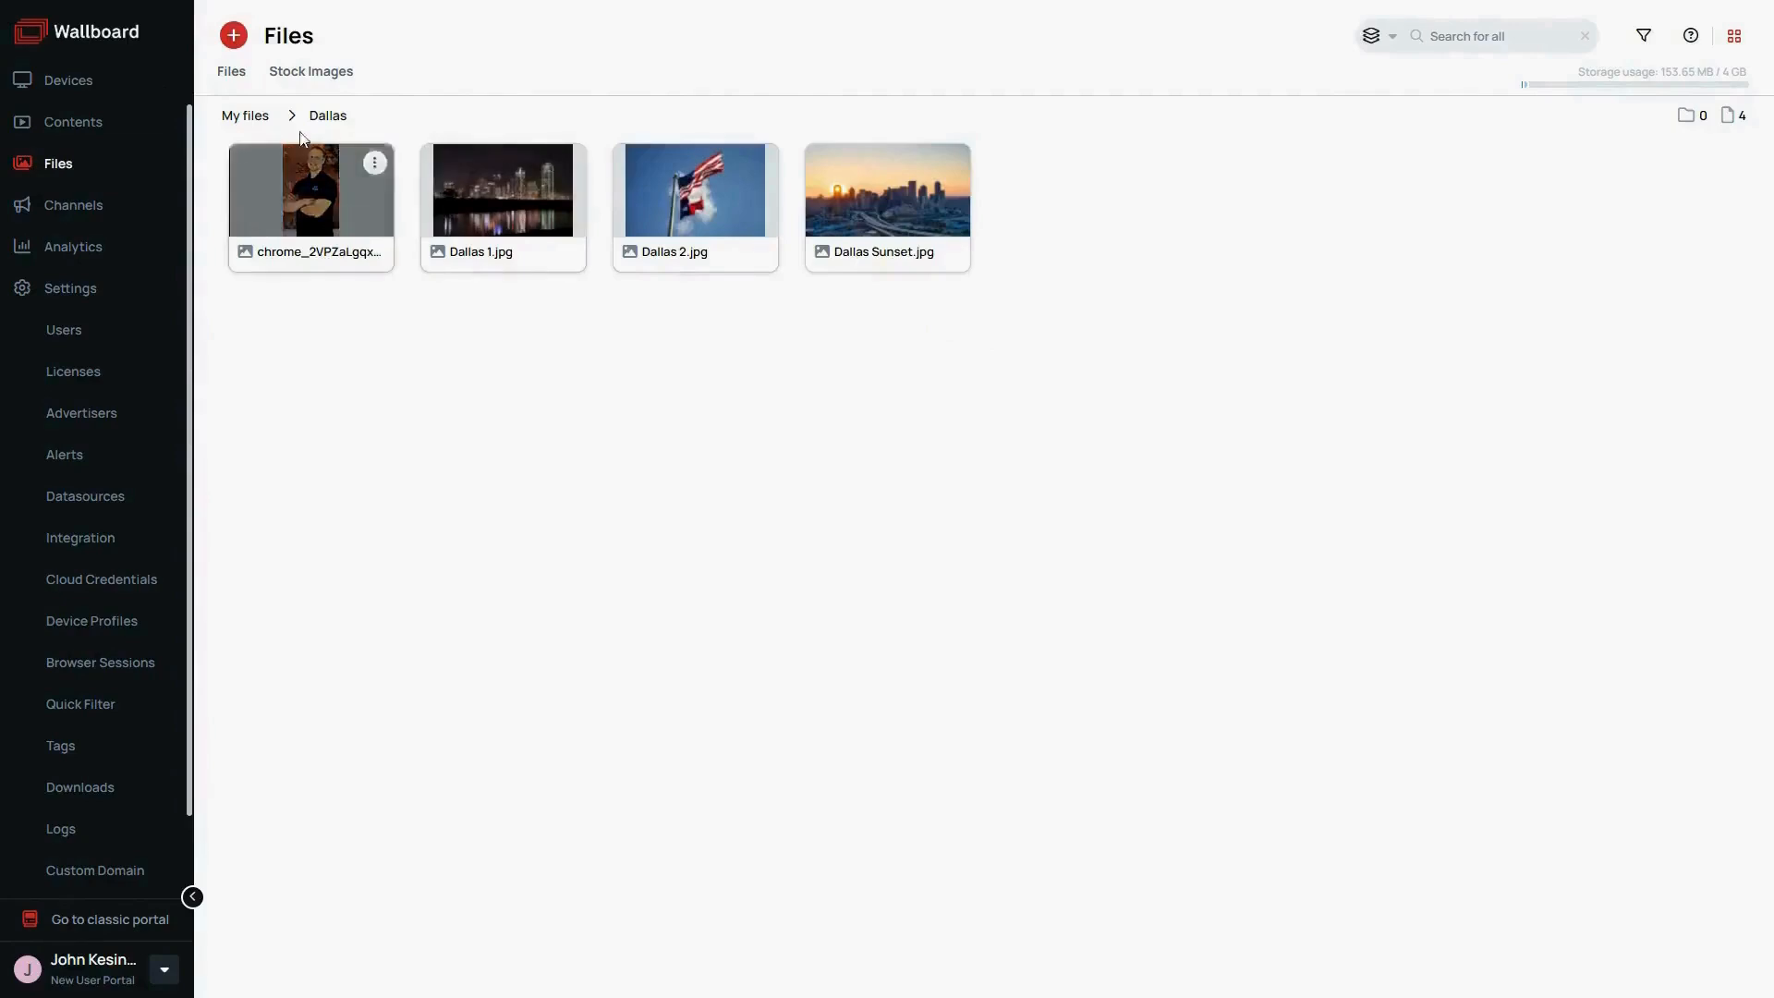
pyautogui.click(244, 118)
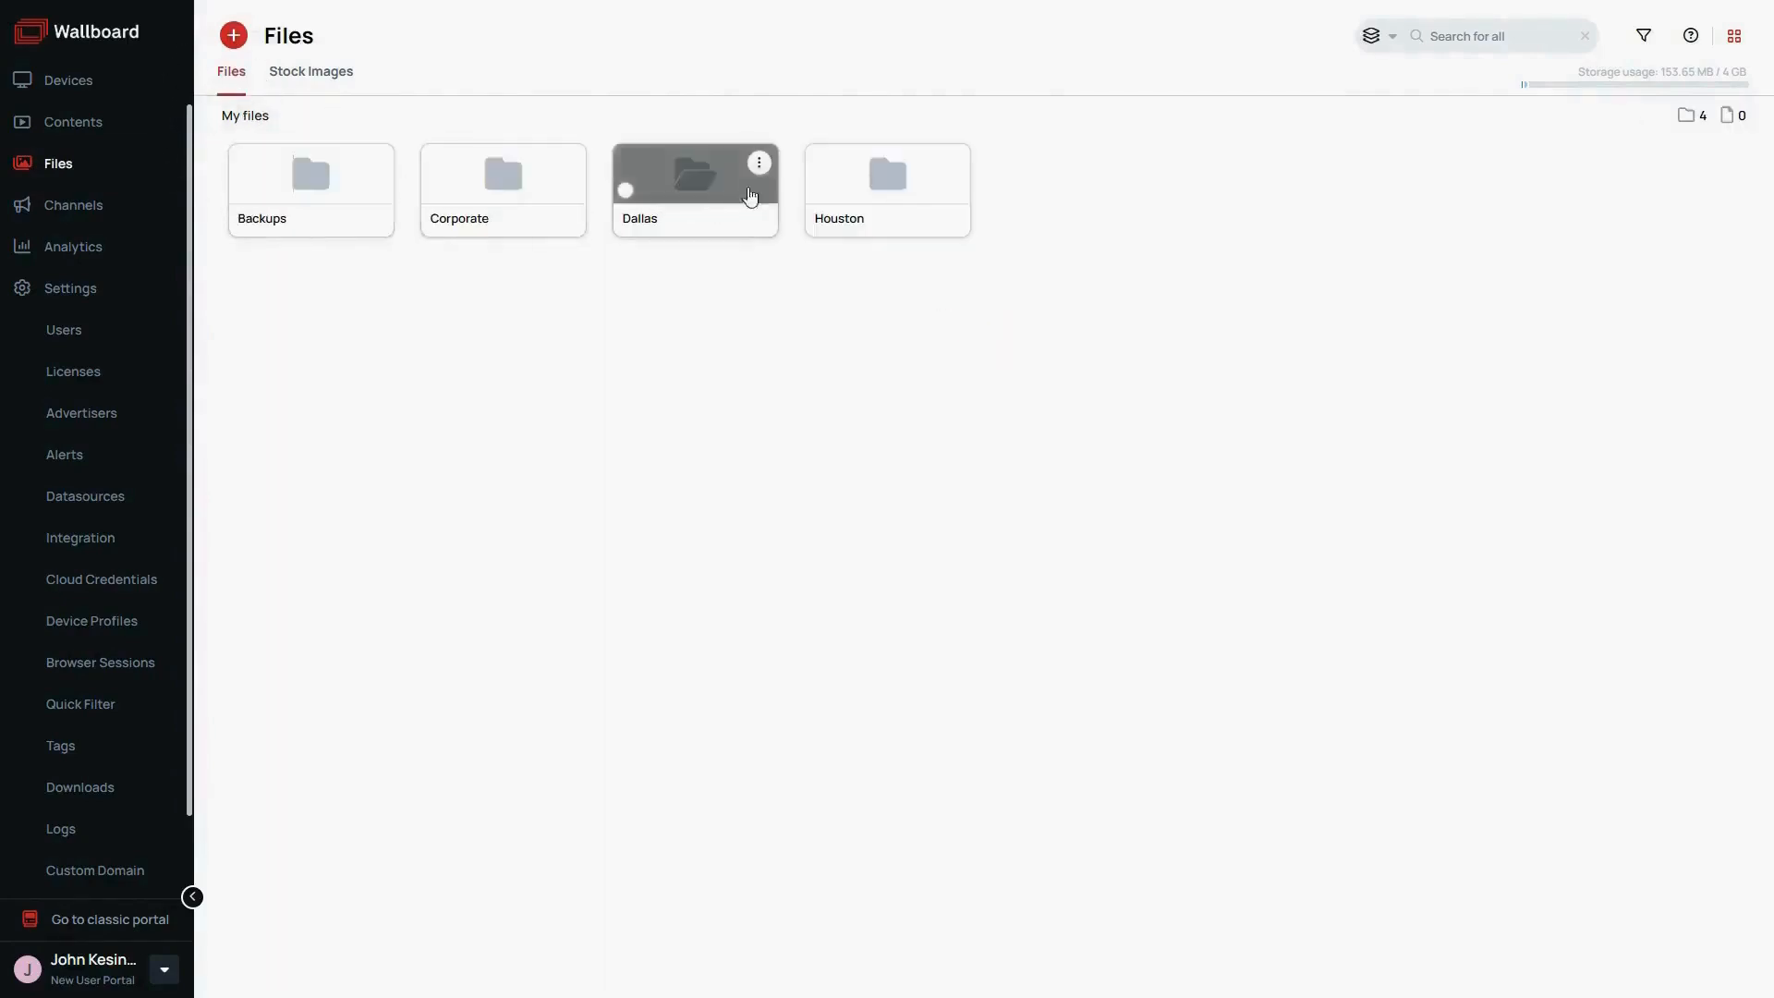
pyautogui.click(837, 180)
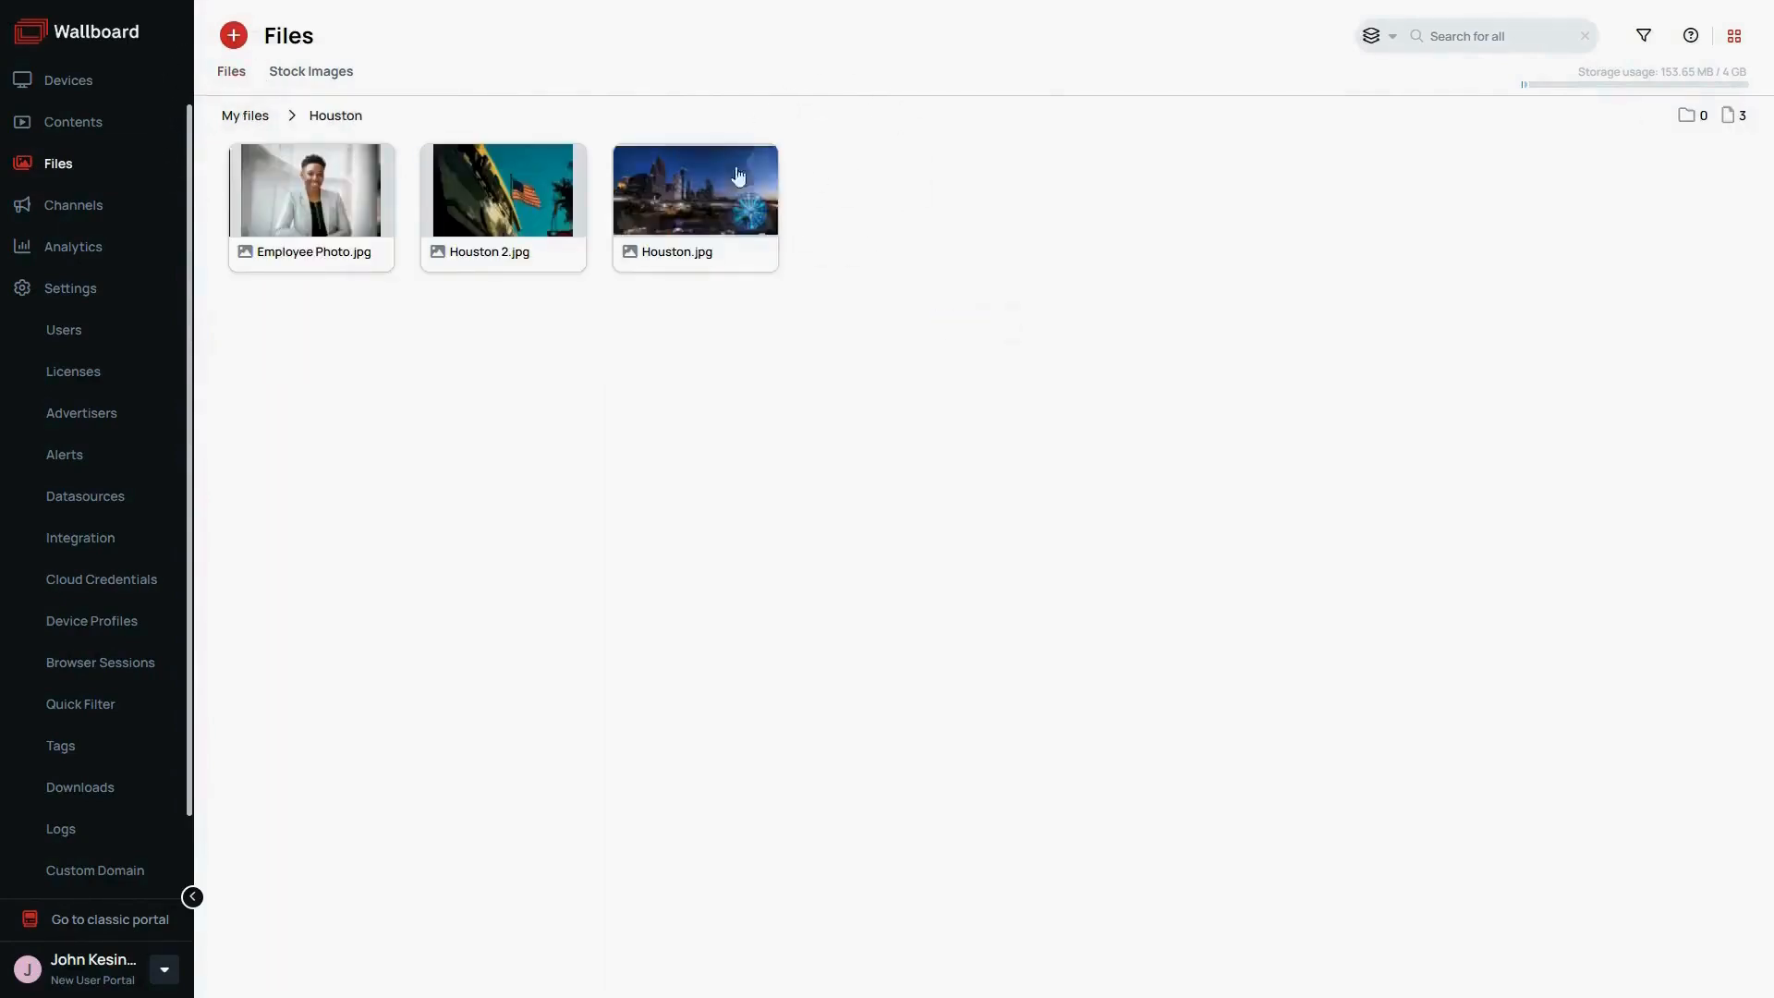
pyautogui.click(245, 116)
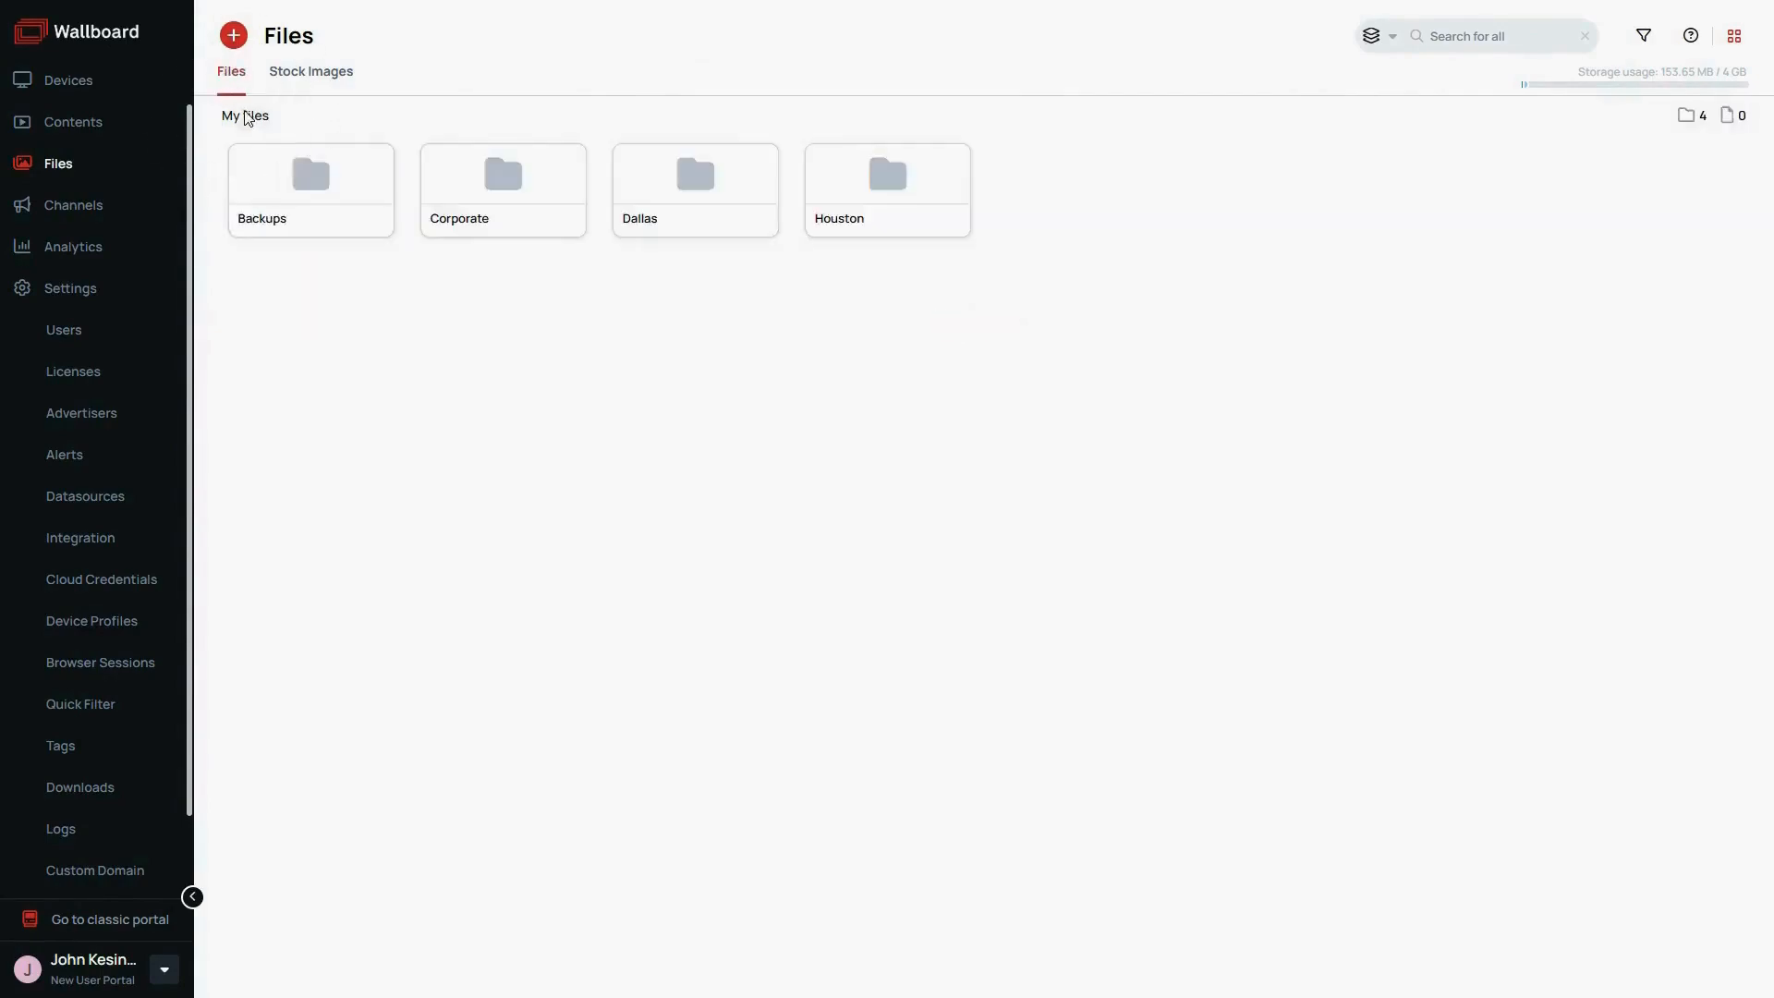
# - Review the slides and playlists in the Dallas and Houston content folders, returning to the root of My contents
pyautogui.click(71, 125)
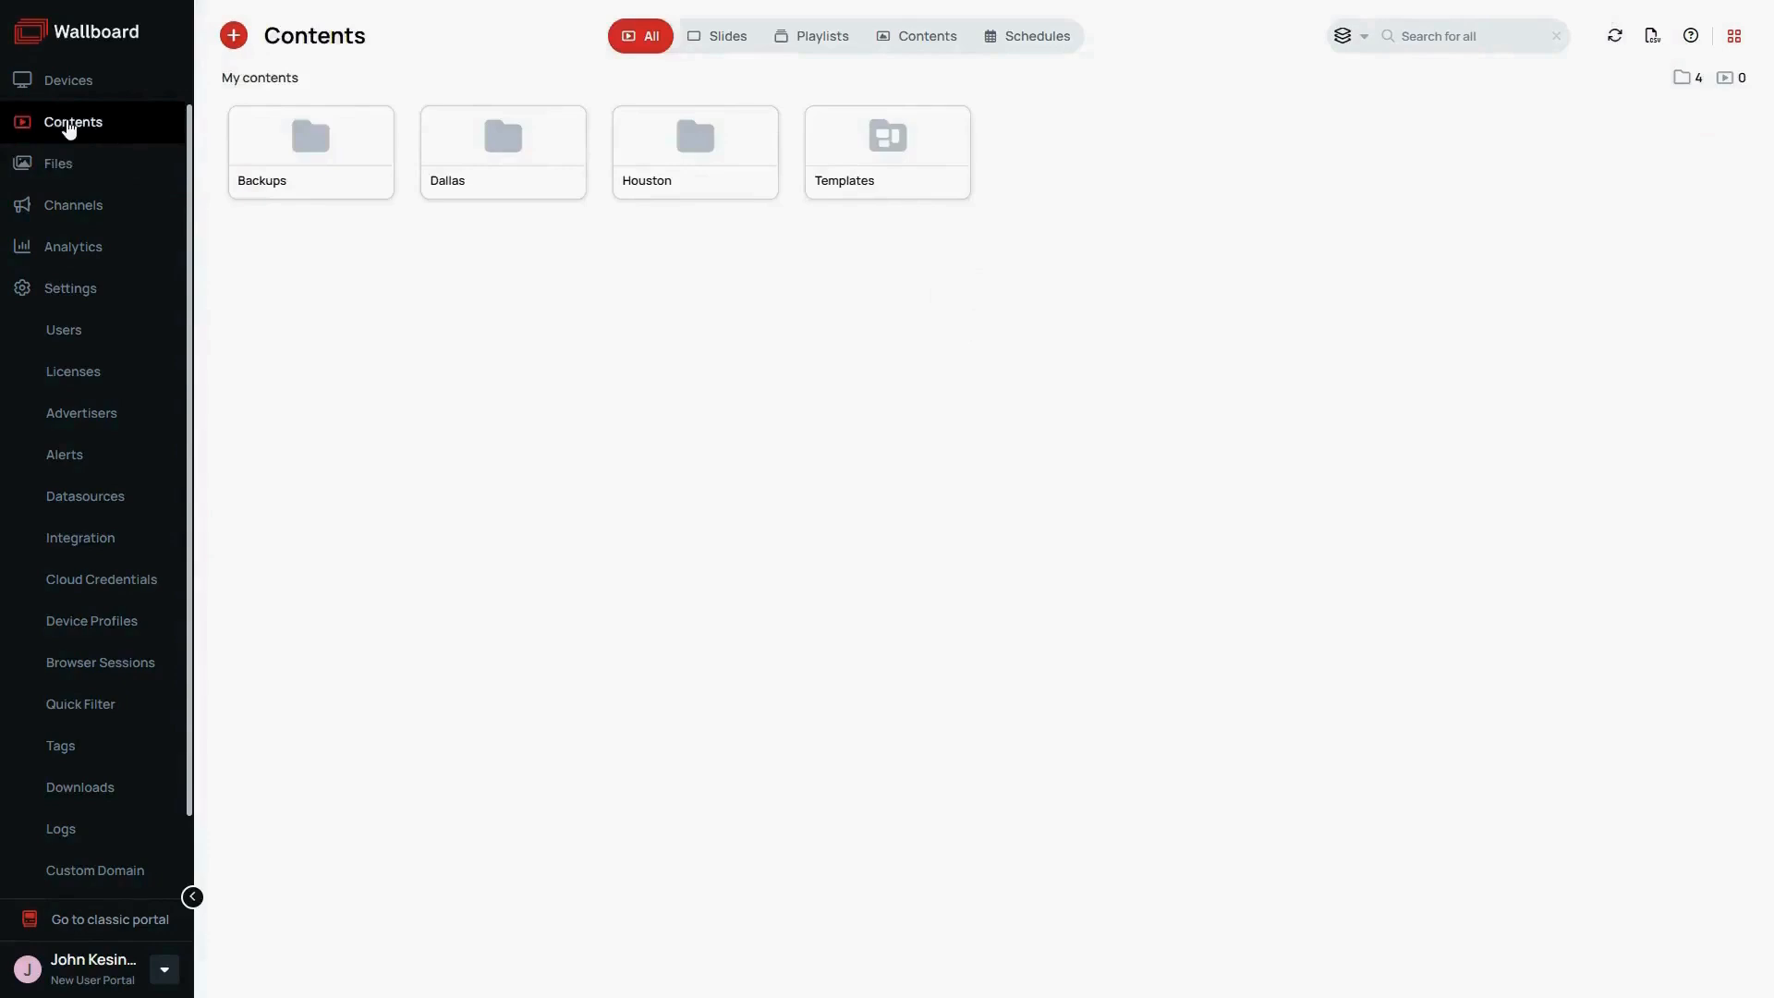
pyautogui.click(499, 158)
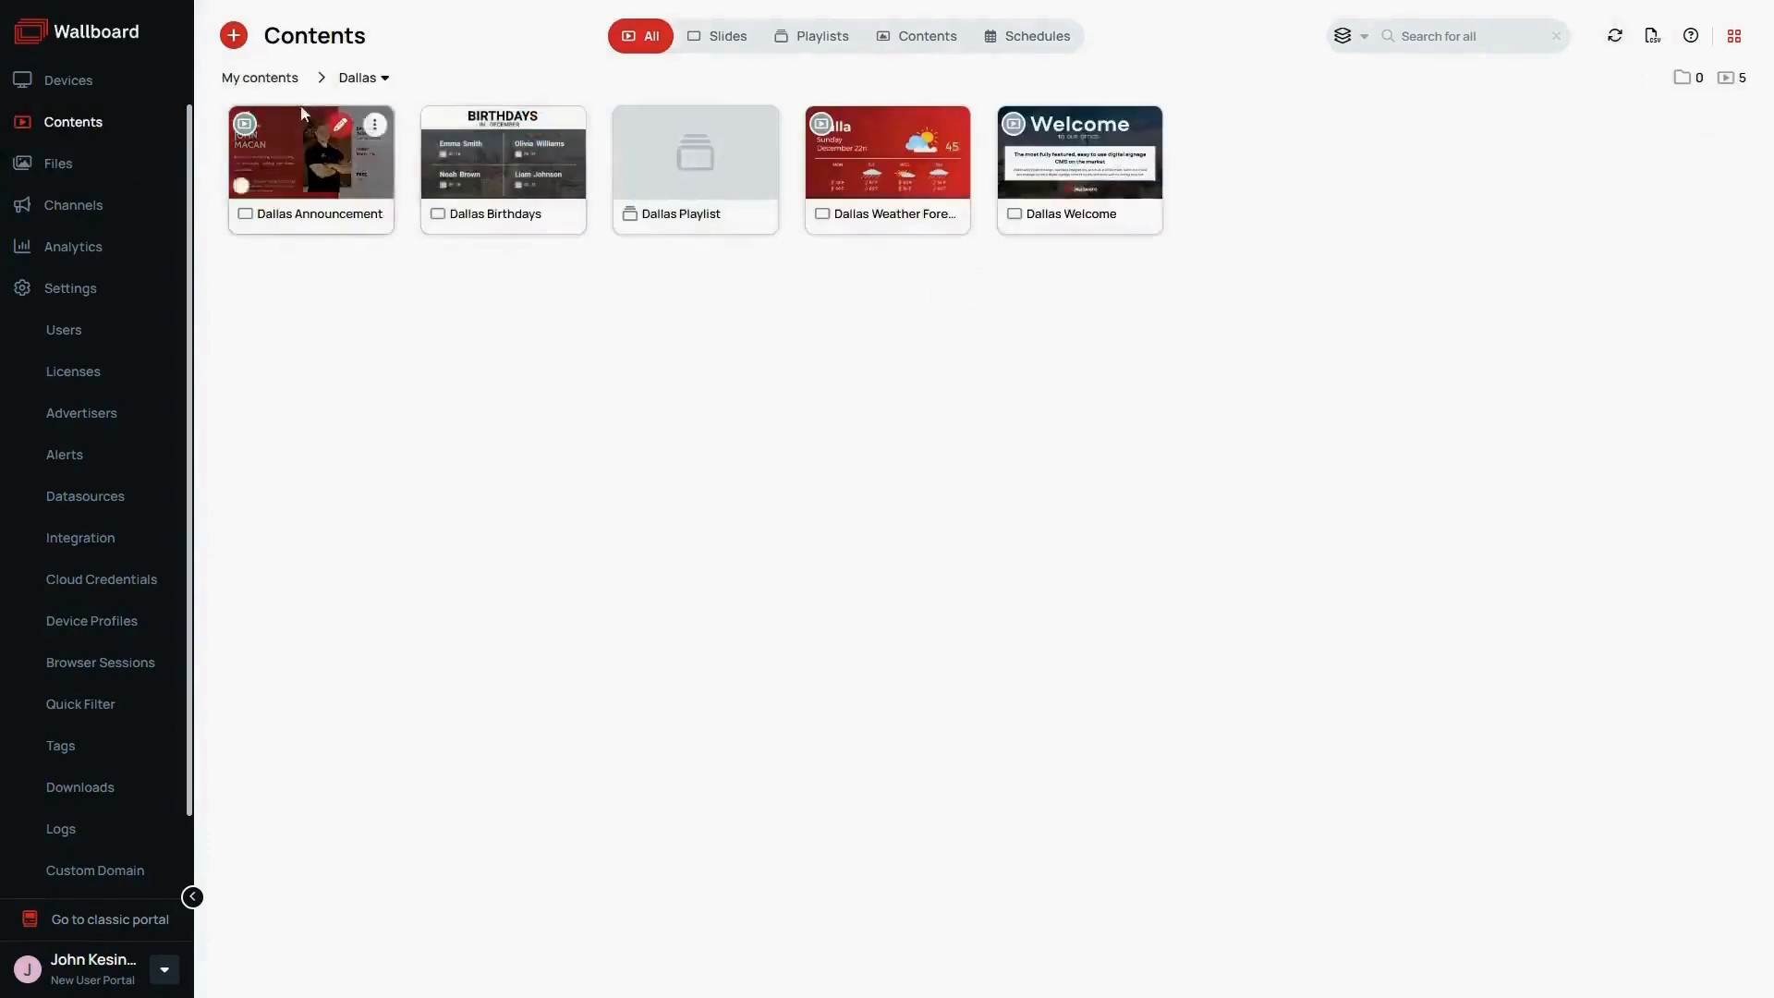
pyautogui.click(261, 81)
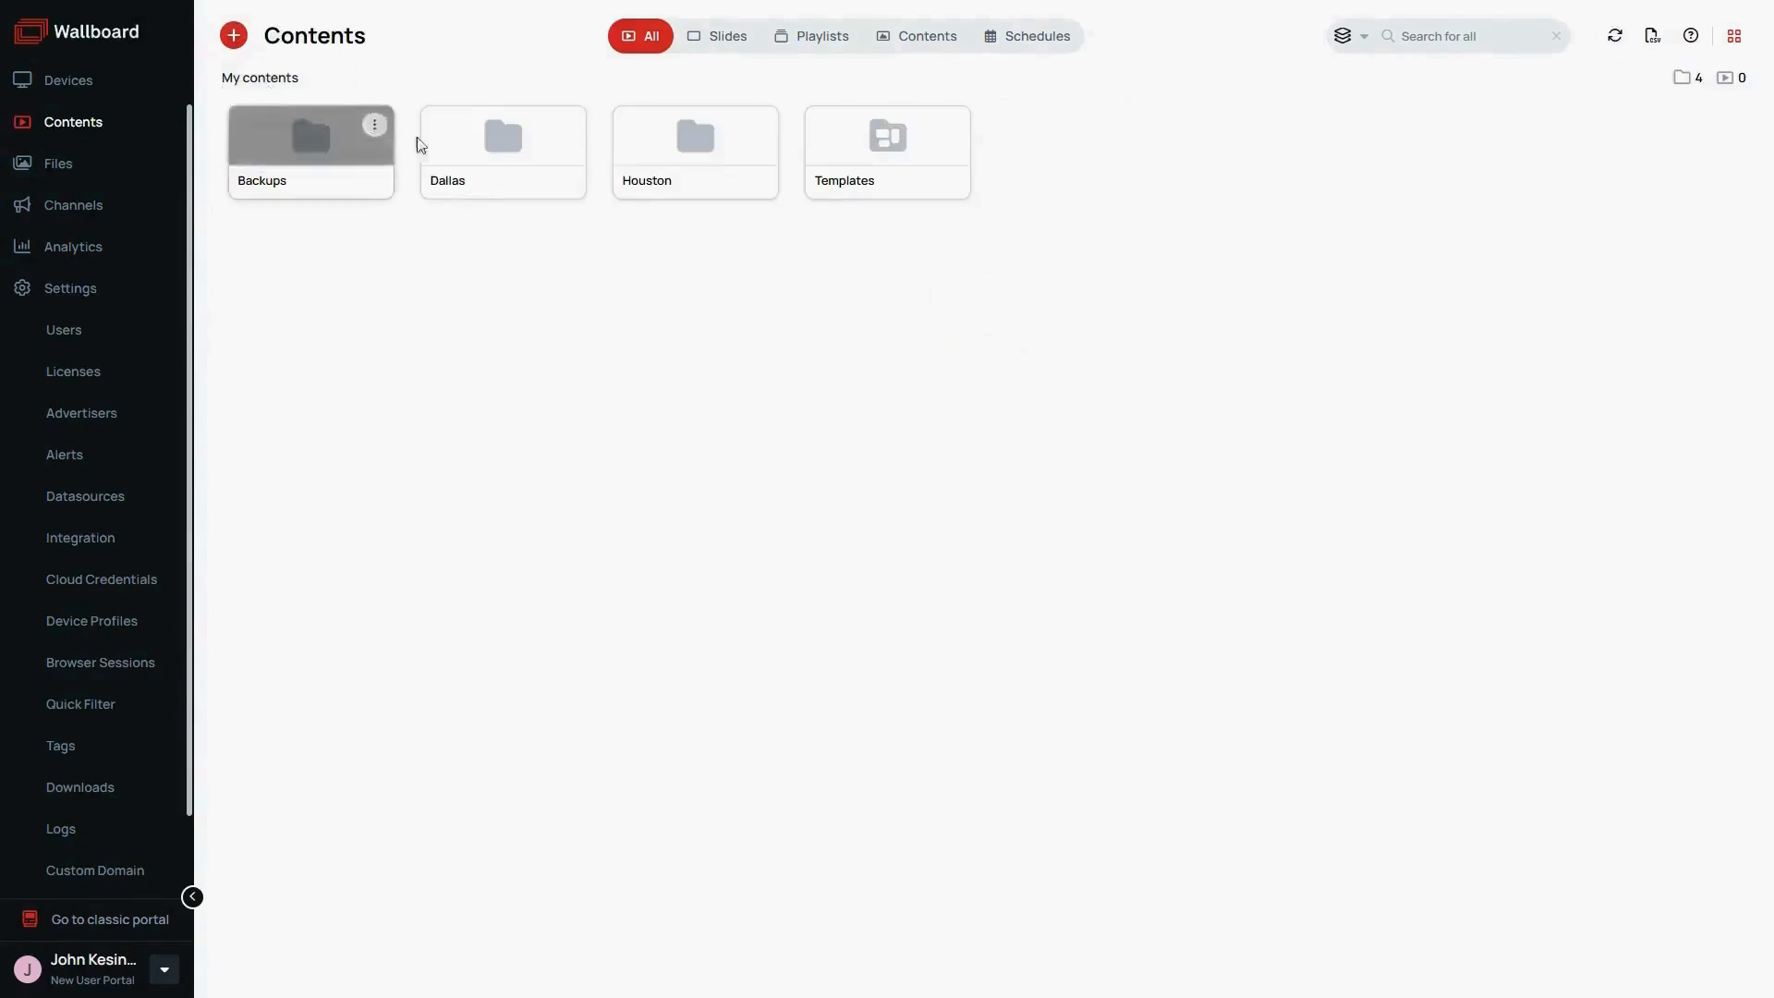
pyautogui.click(645, 159)
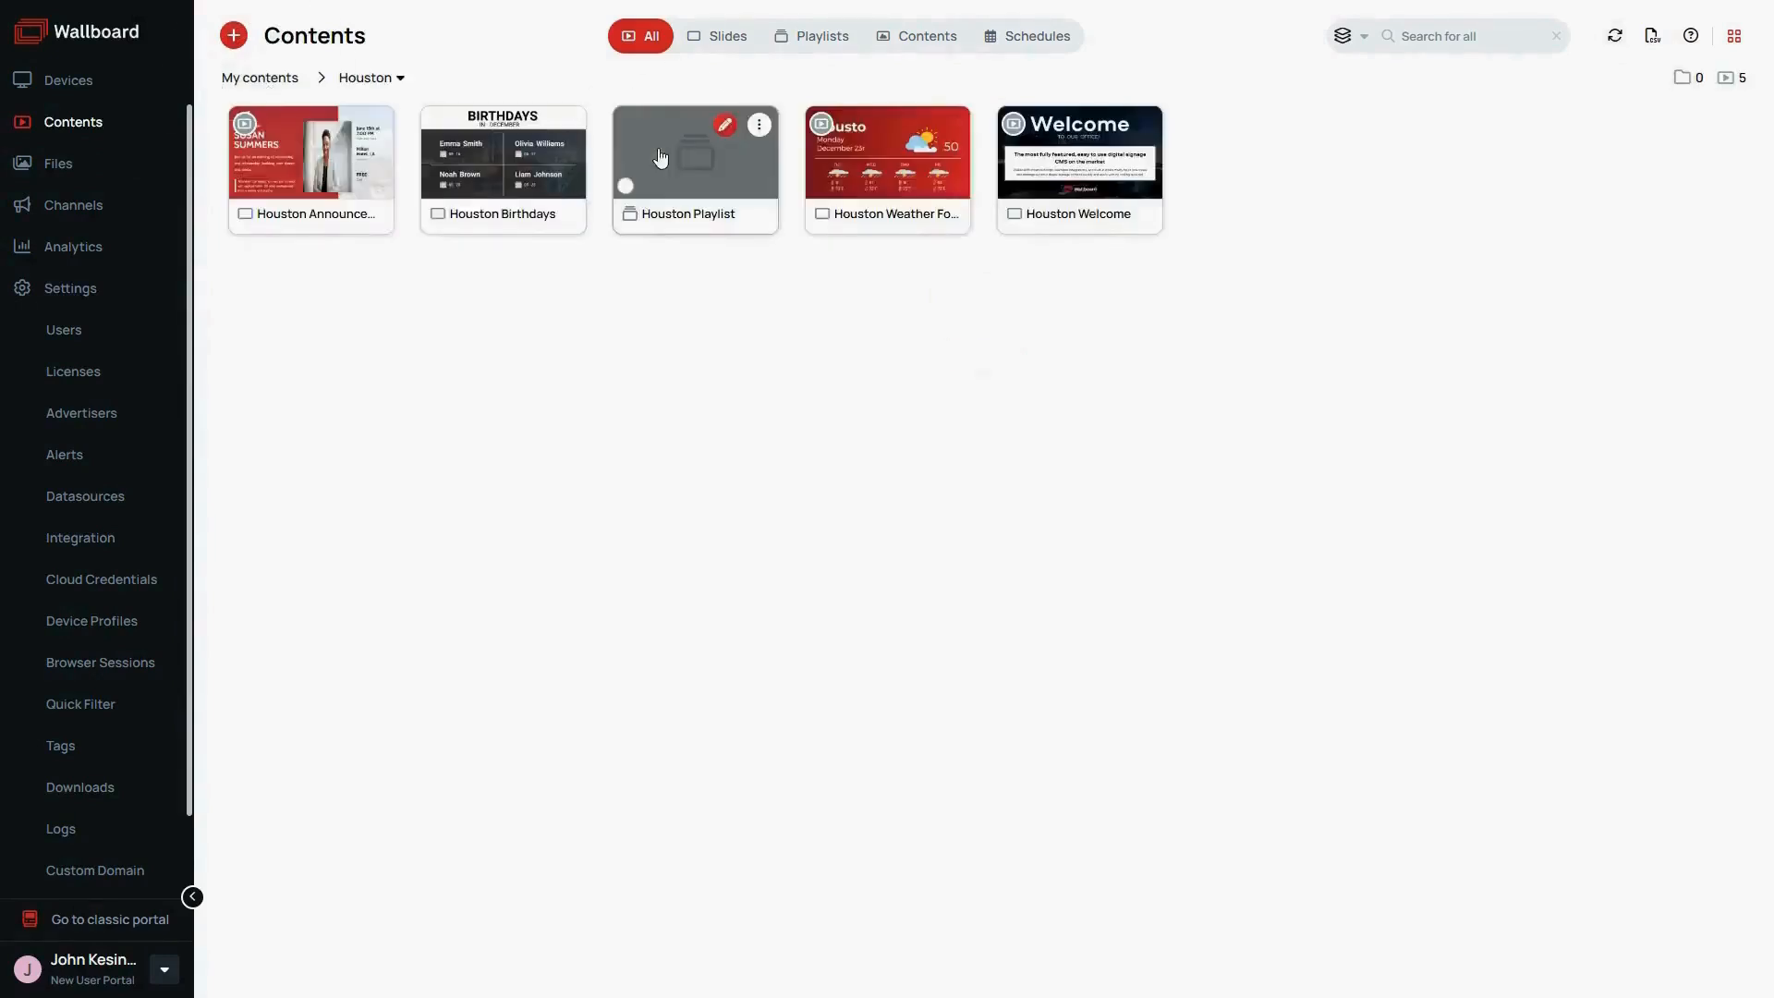
pyautogui.click(274, 80)
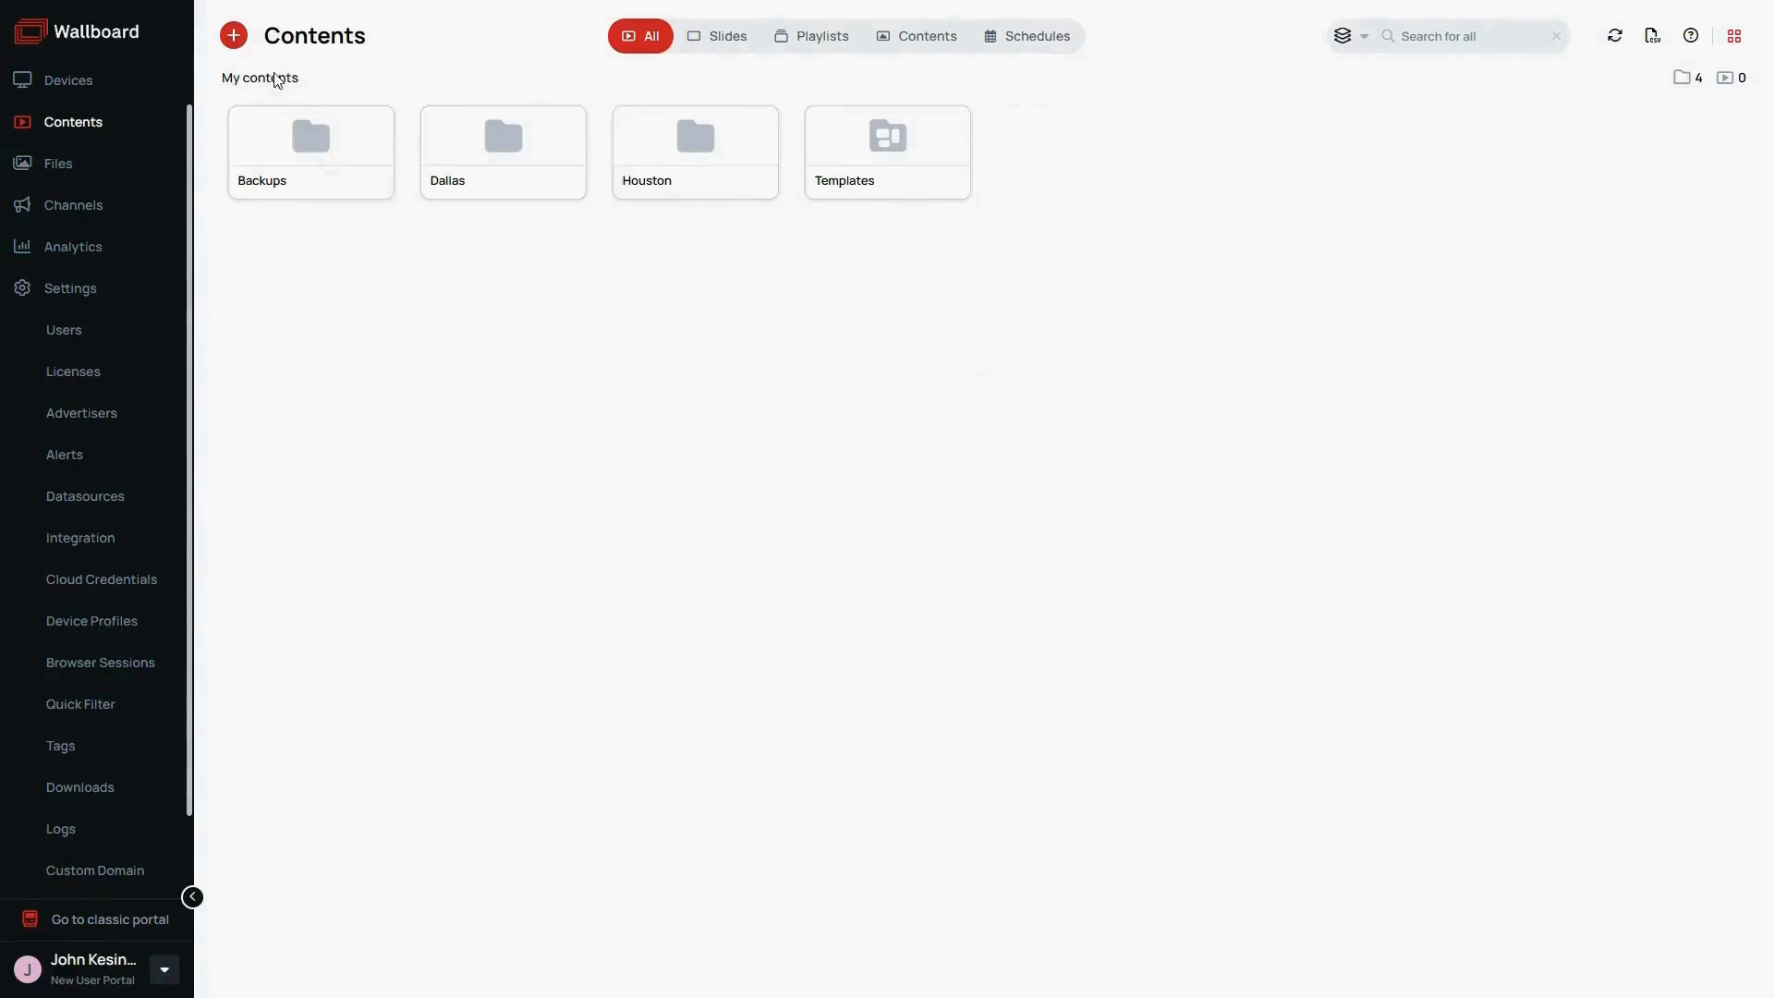
# - Check the available roles for the Dallas User account, keep Technical manager selected, and leave the user editor without saving
pyautogui.click(65, 332)
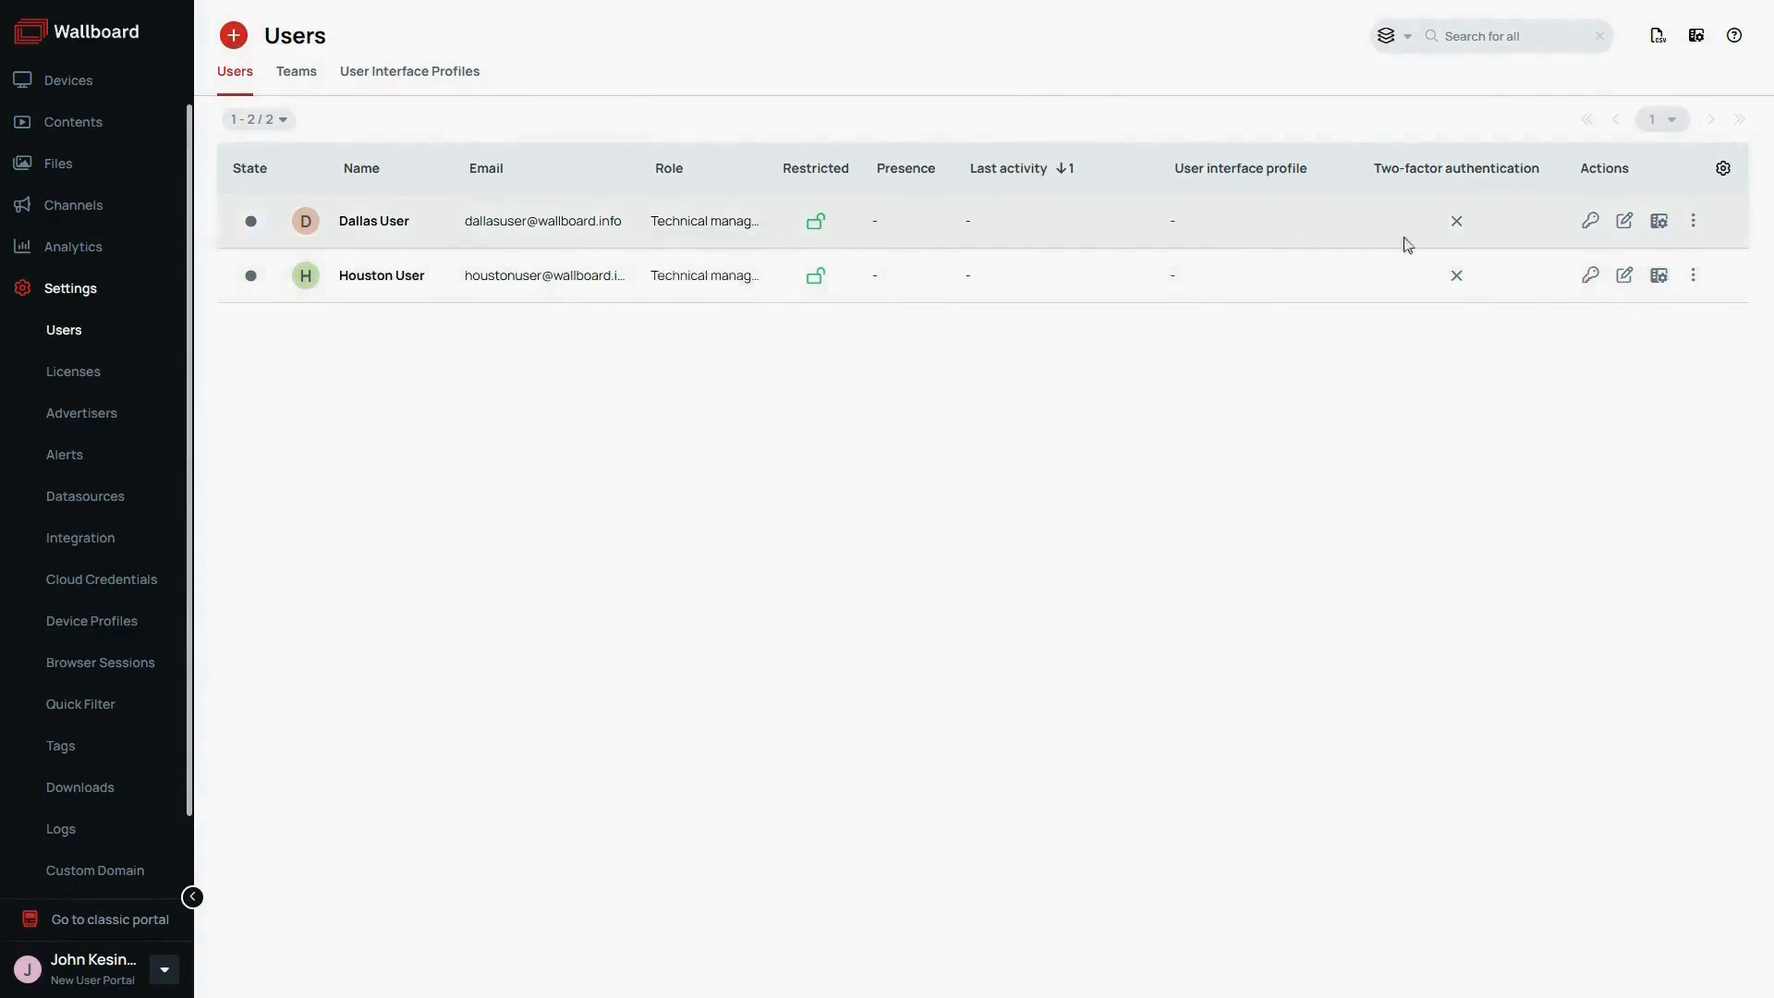
pyautogui.click(1623, 223)
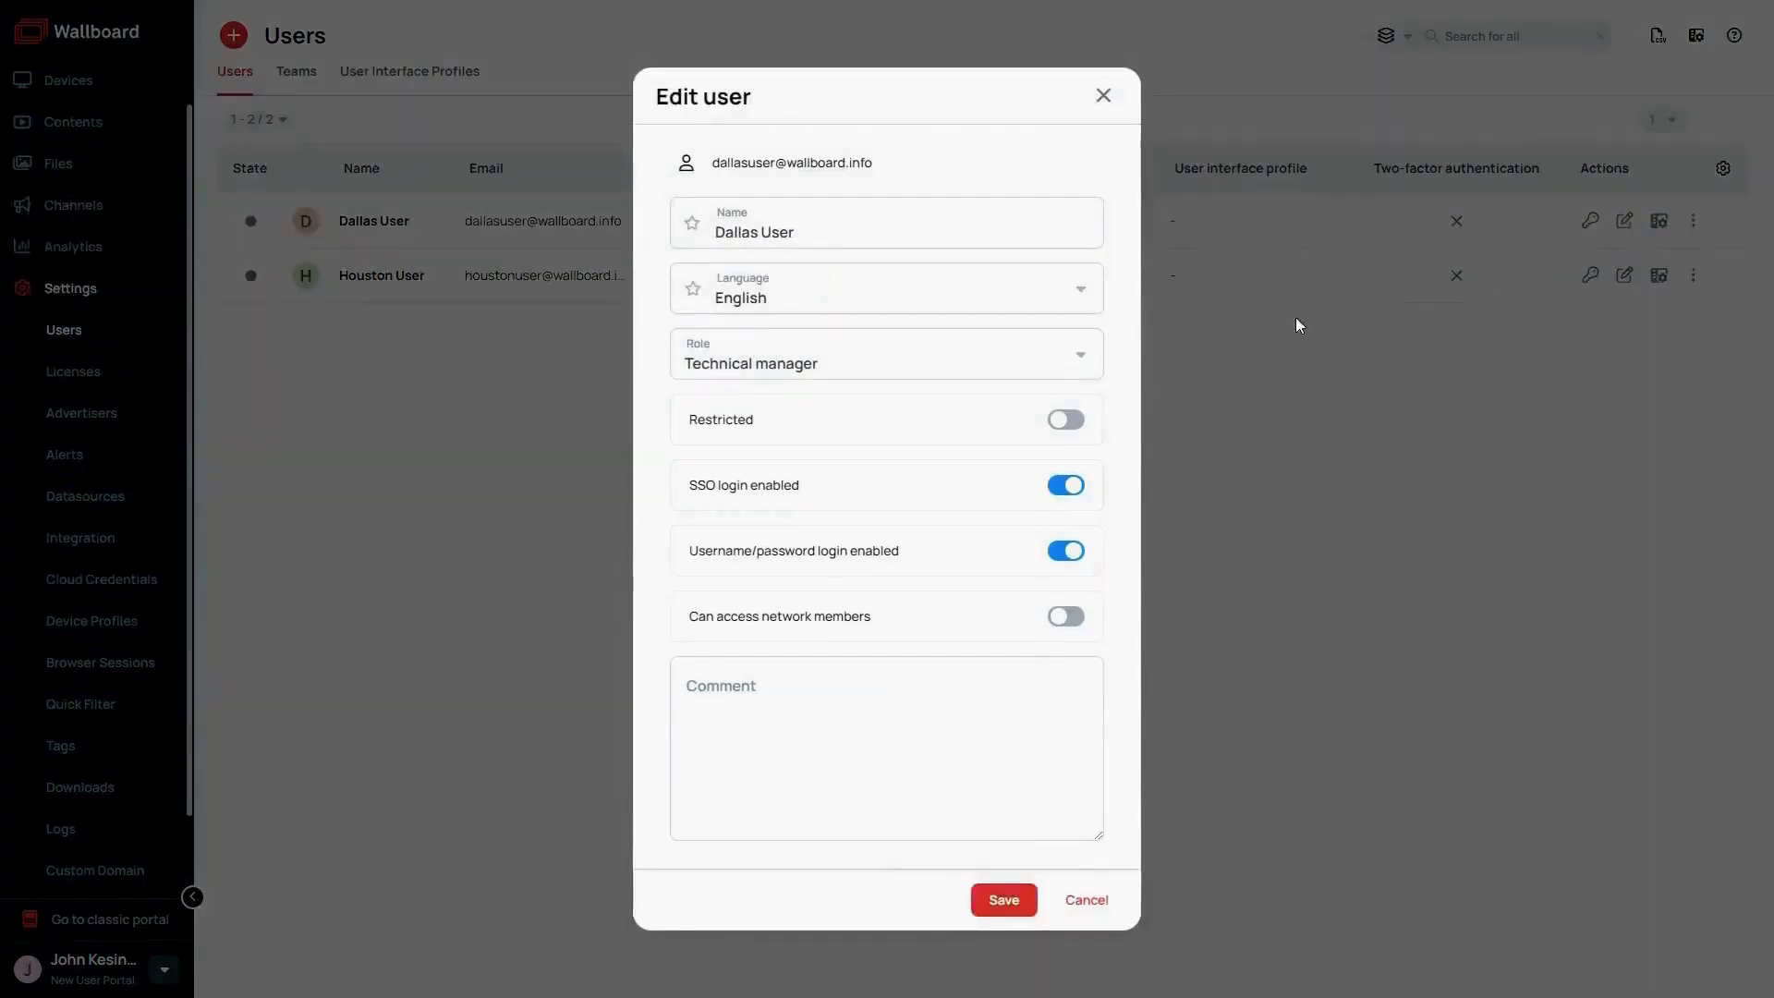
pyautogui.click(1069, 363)
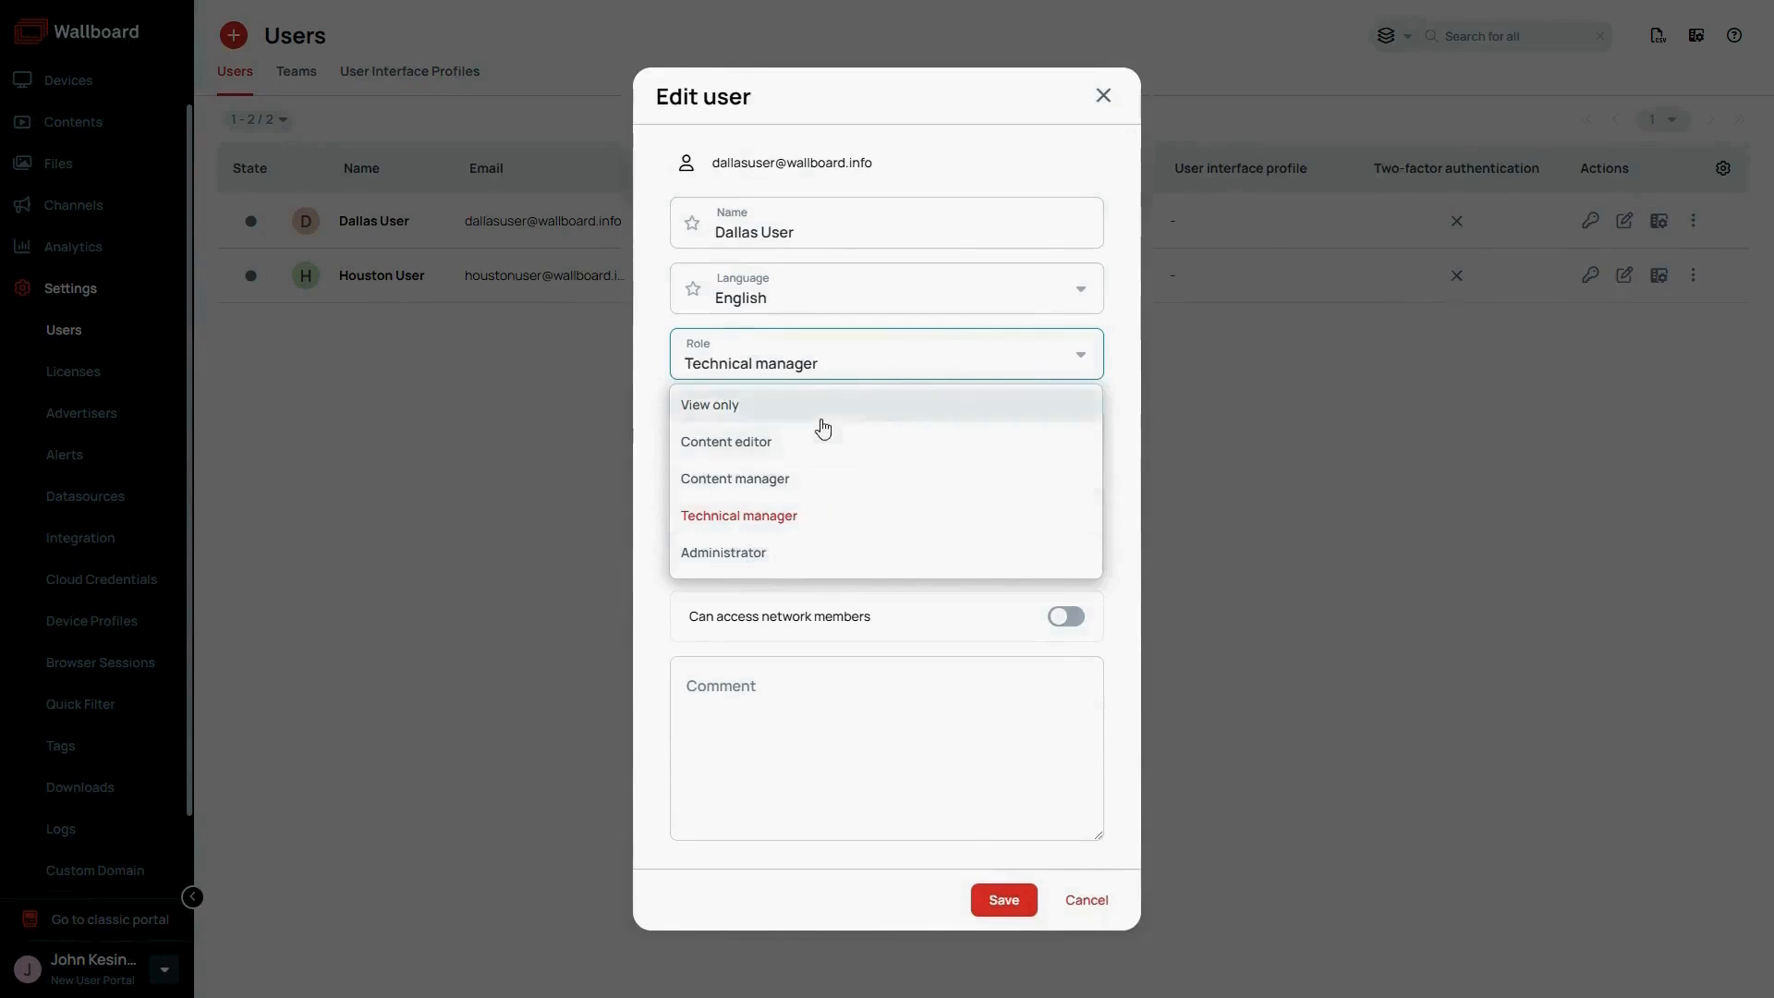
pyautogui.click(797, 516)
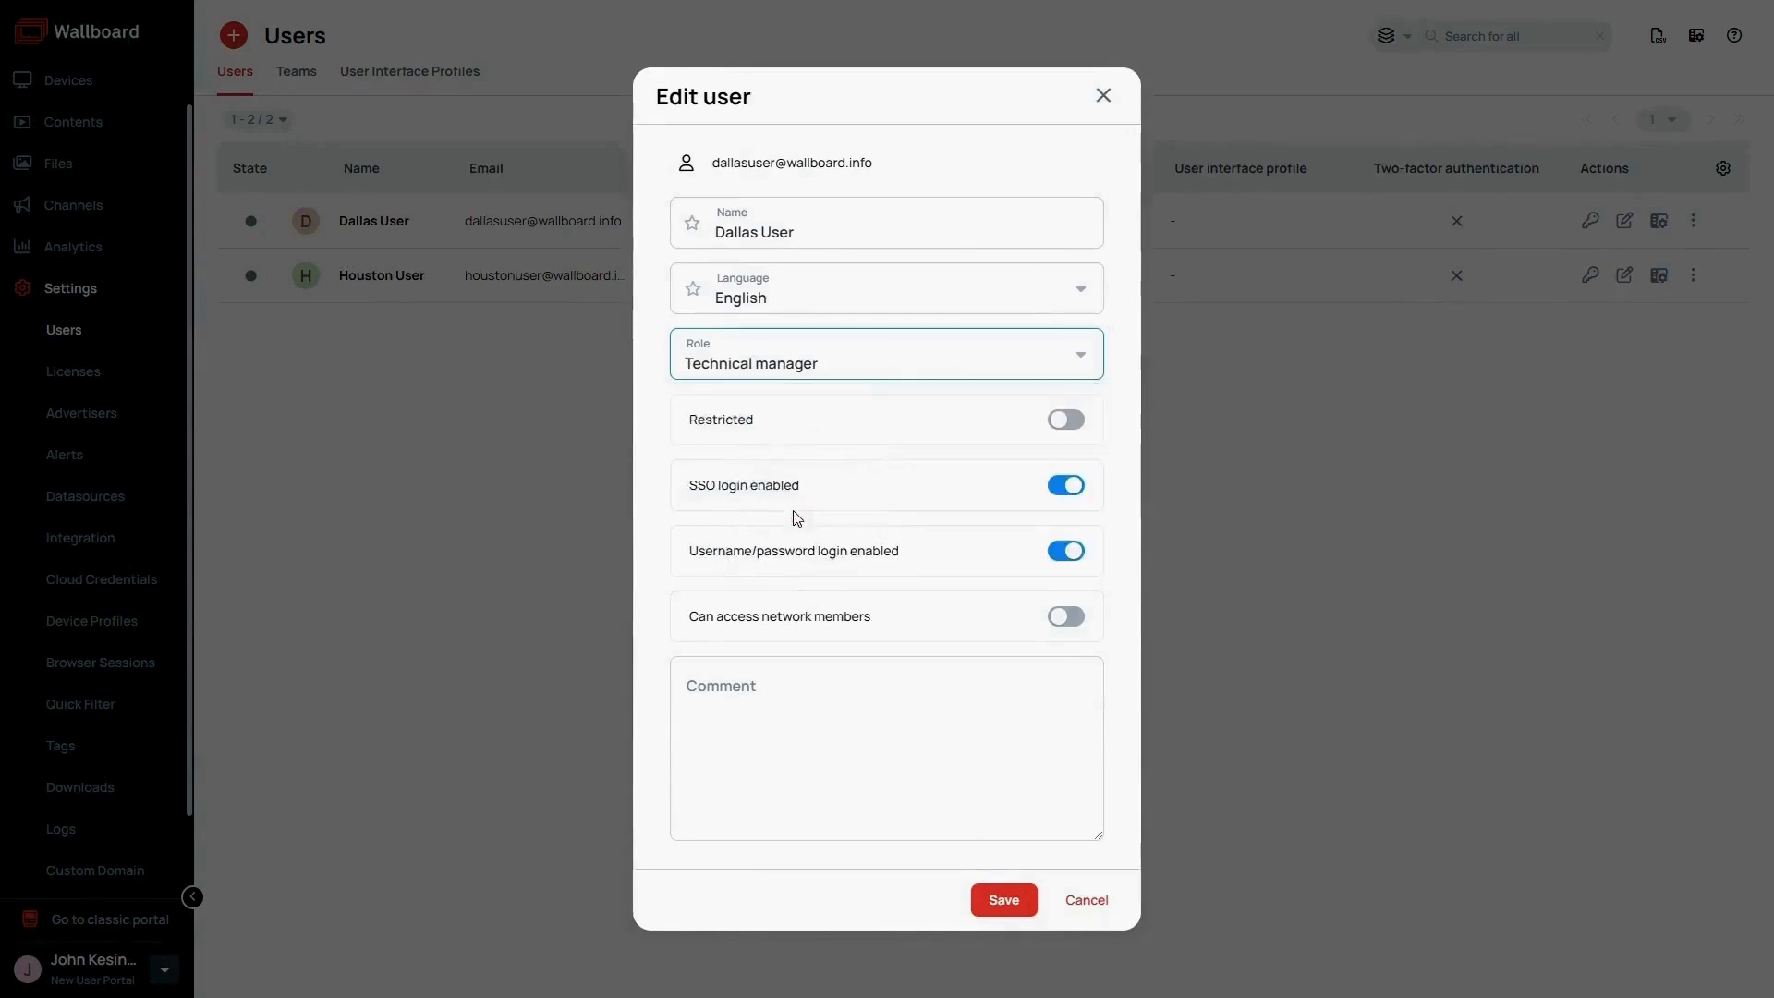
pyautogui.click(1083, 892)
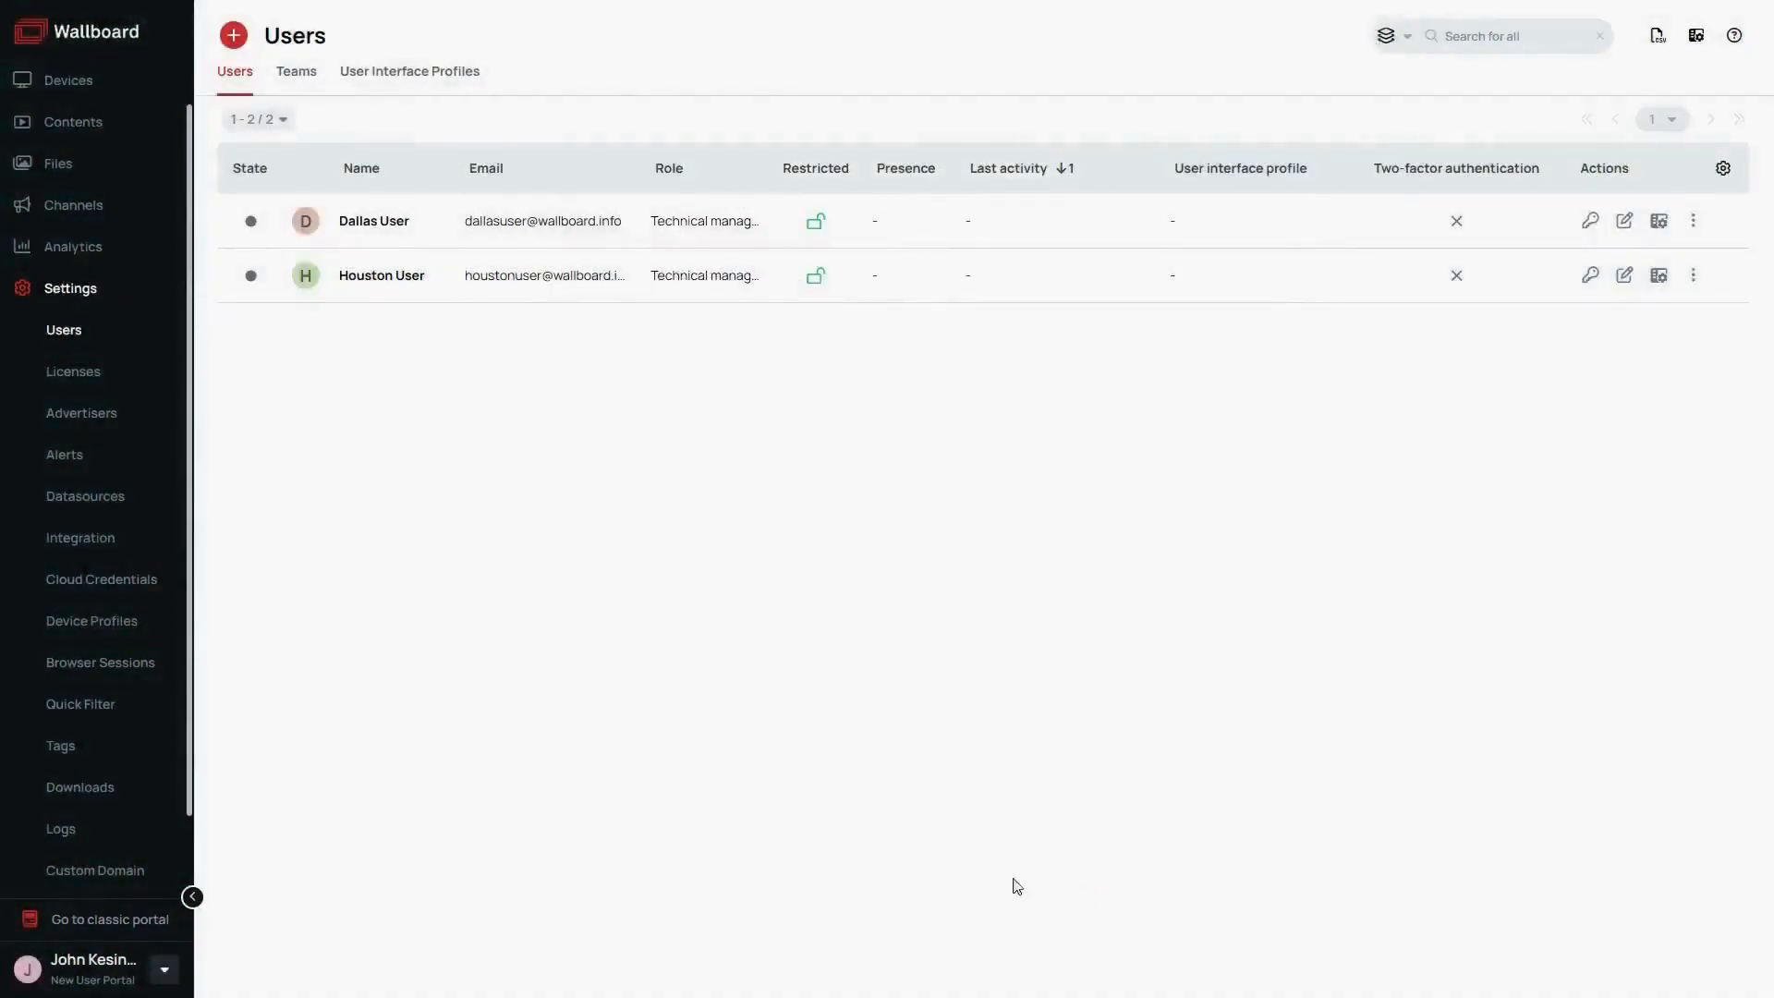
# - Create a new team named Dallas
pyautogui.click(310, 72)
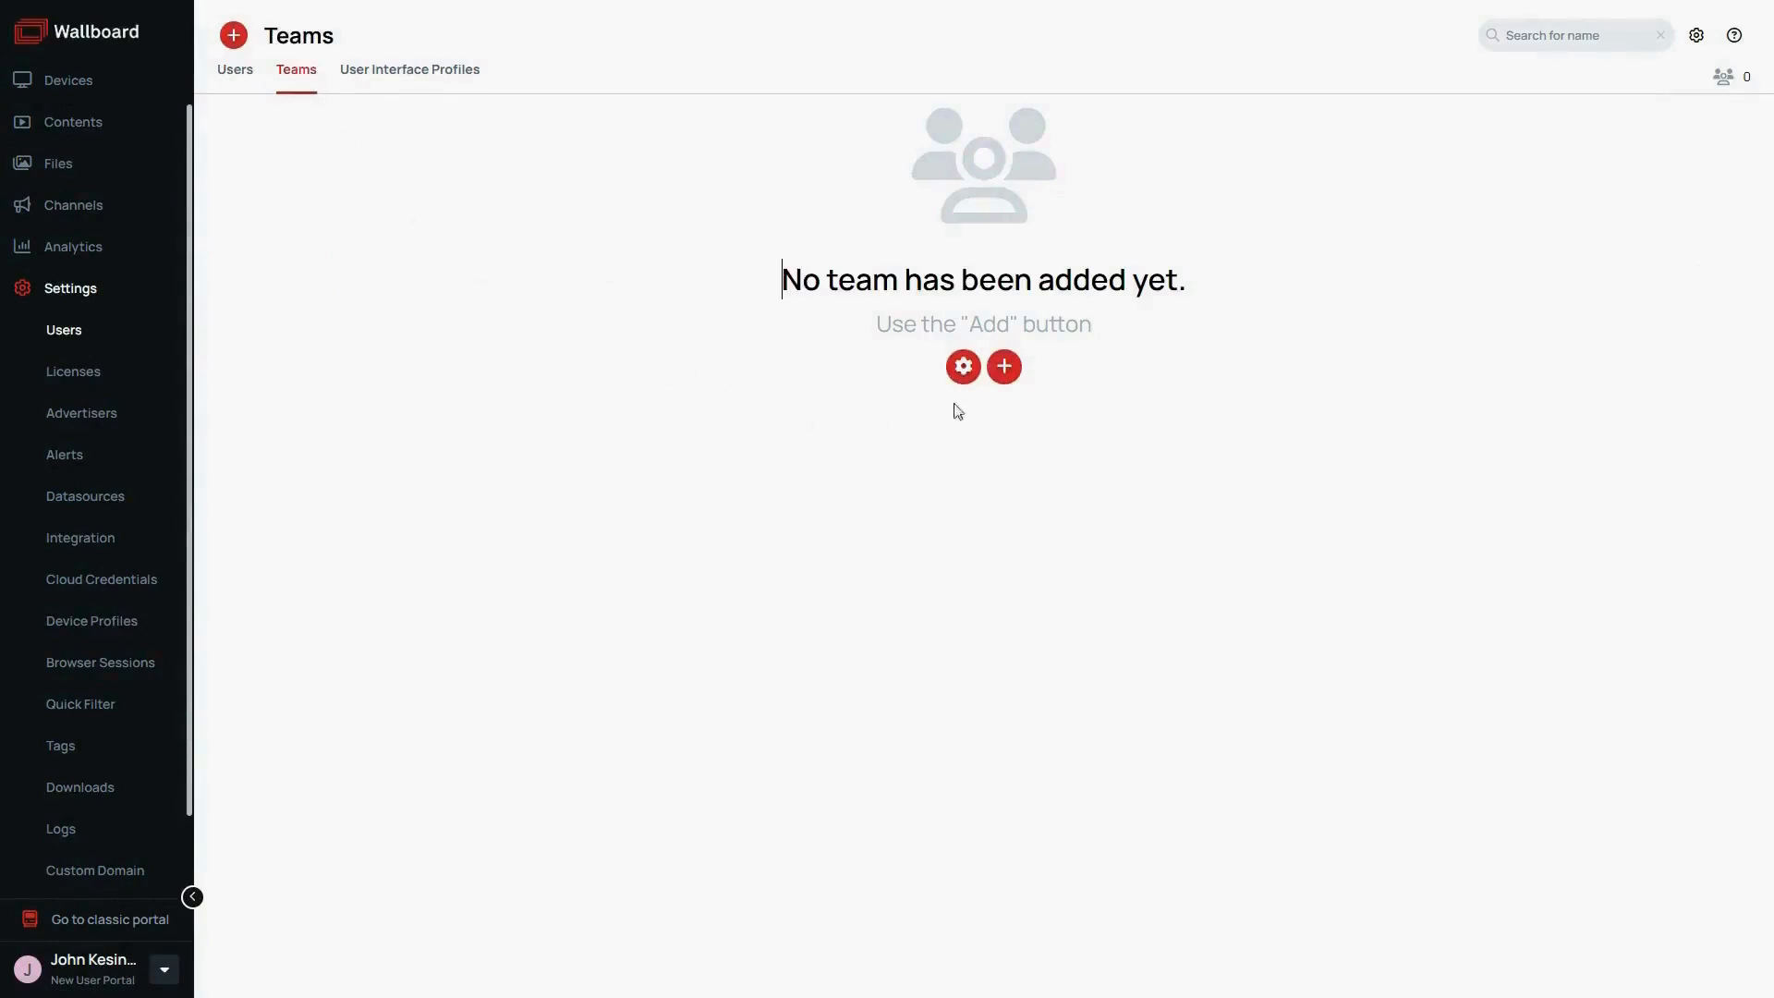
pyautogui.click(1004, 369)
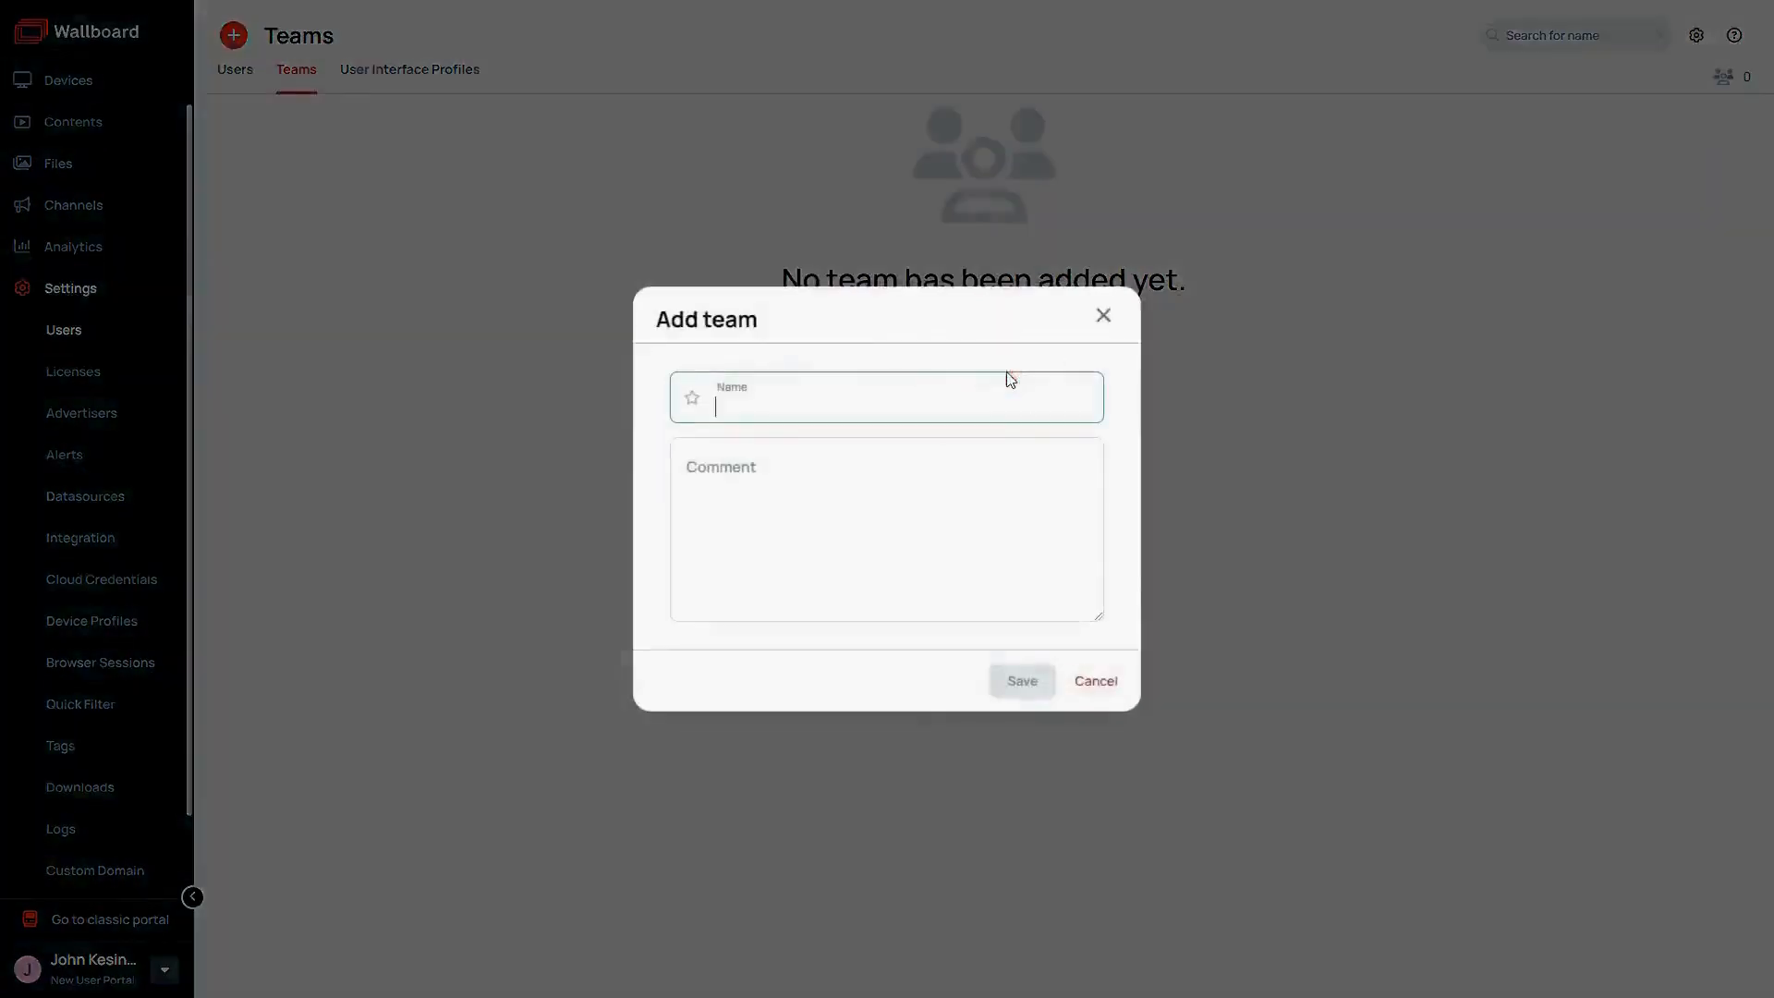
pyautogui.click(729, 400)
pyautogui.write('Dallas')
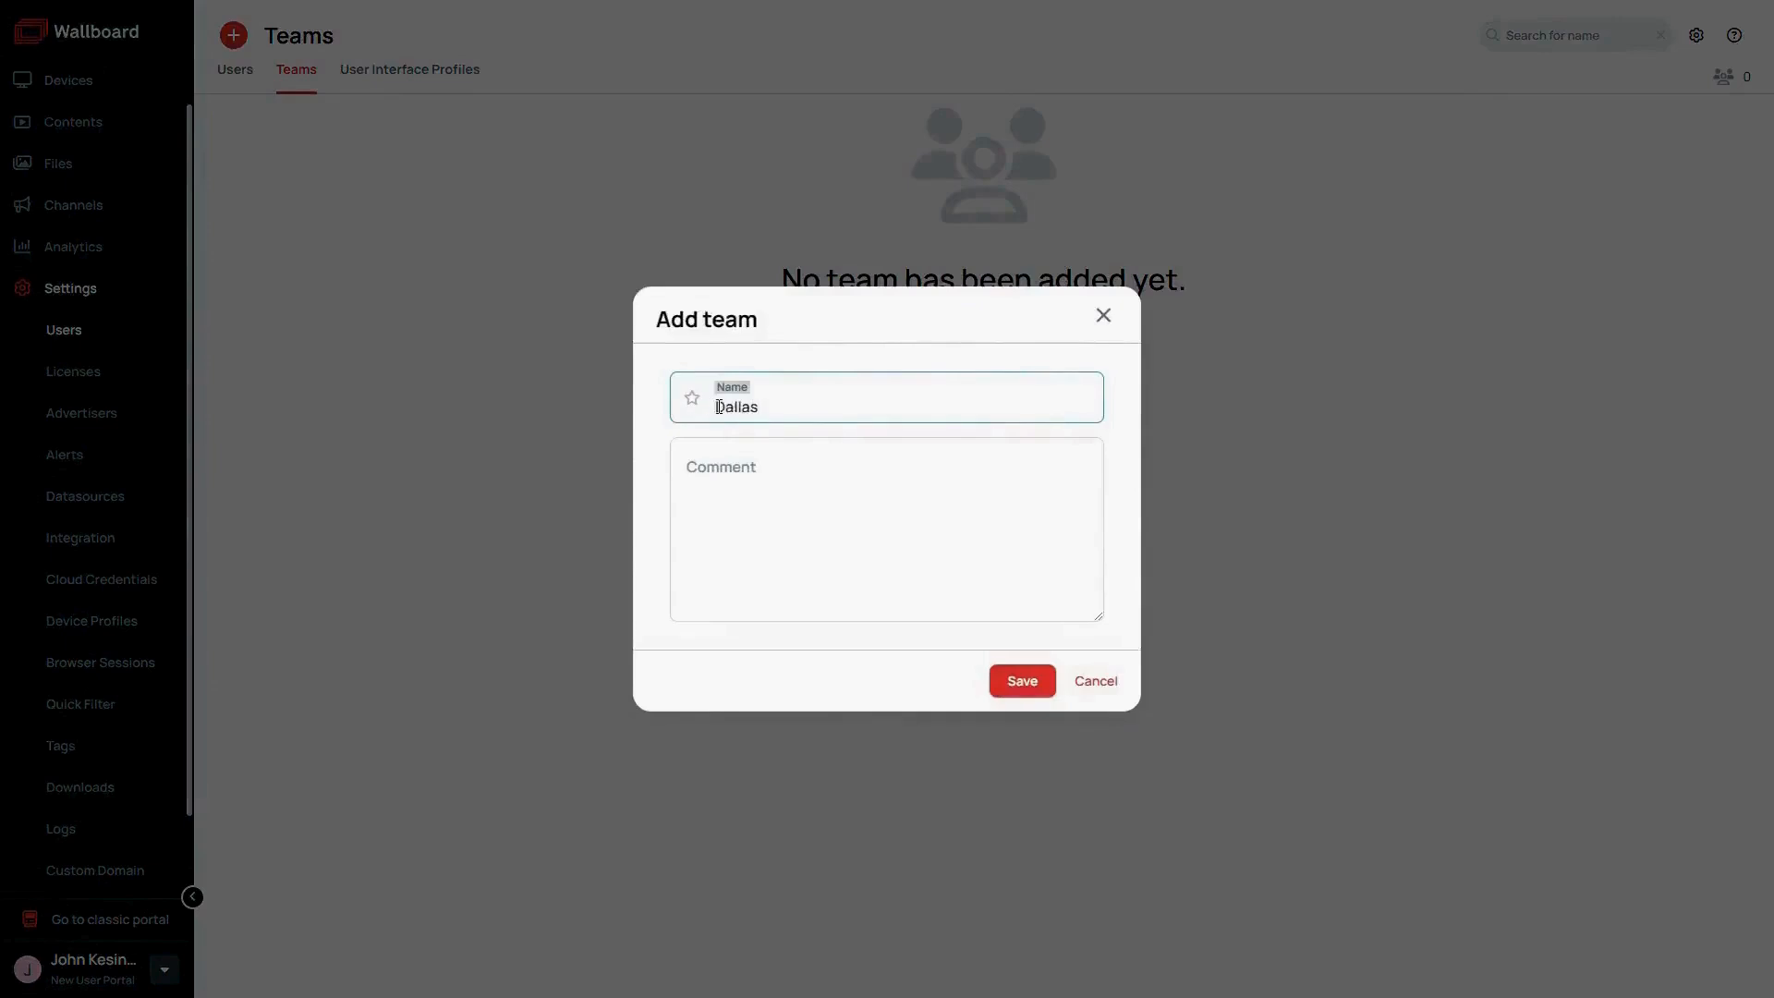
pyautogui.click(1028, 685)
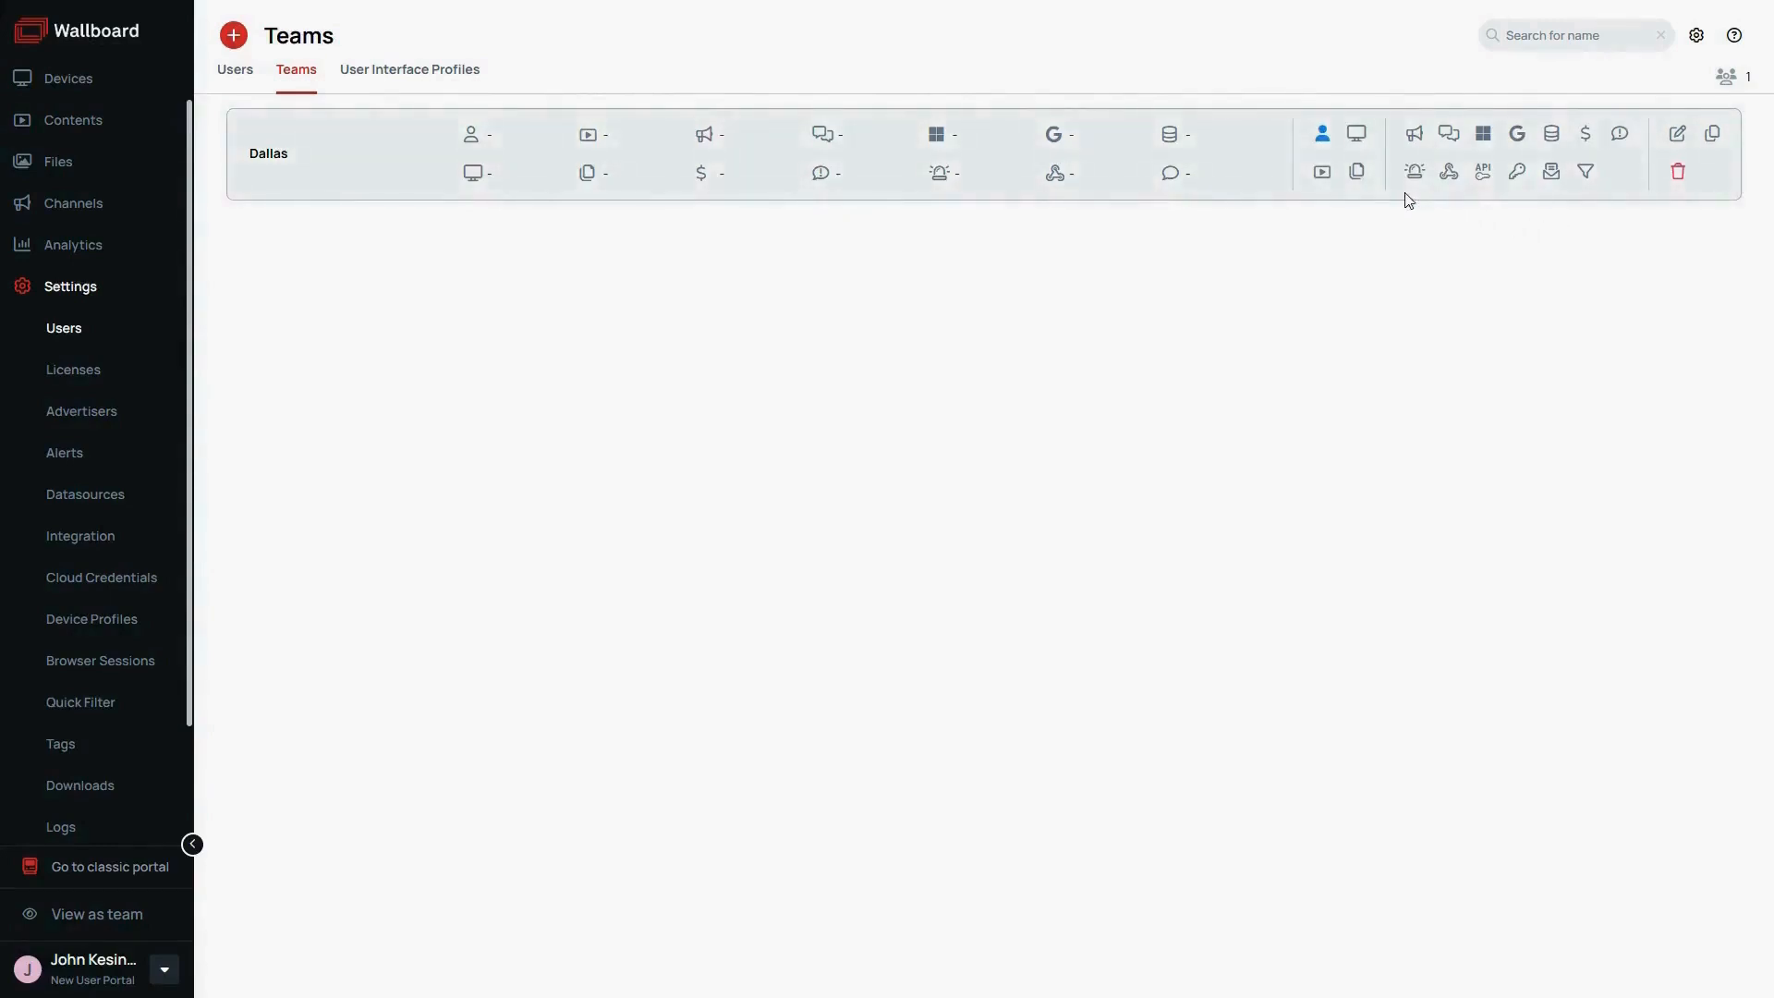
# - Grant the Dallas team edit access to the Dallas device folder, Dallas Breakroom and Dallas Lobby, and save the device permissions
pyautogui.click(1358, 134)
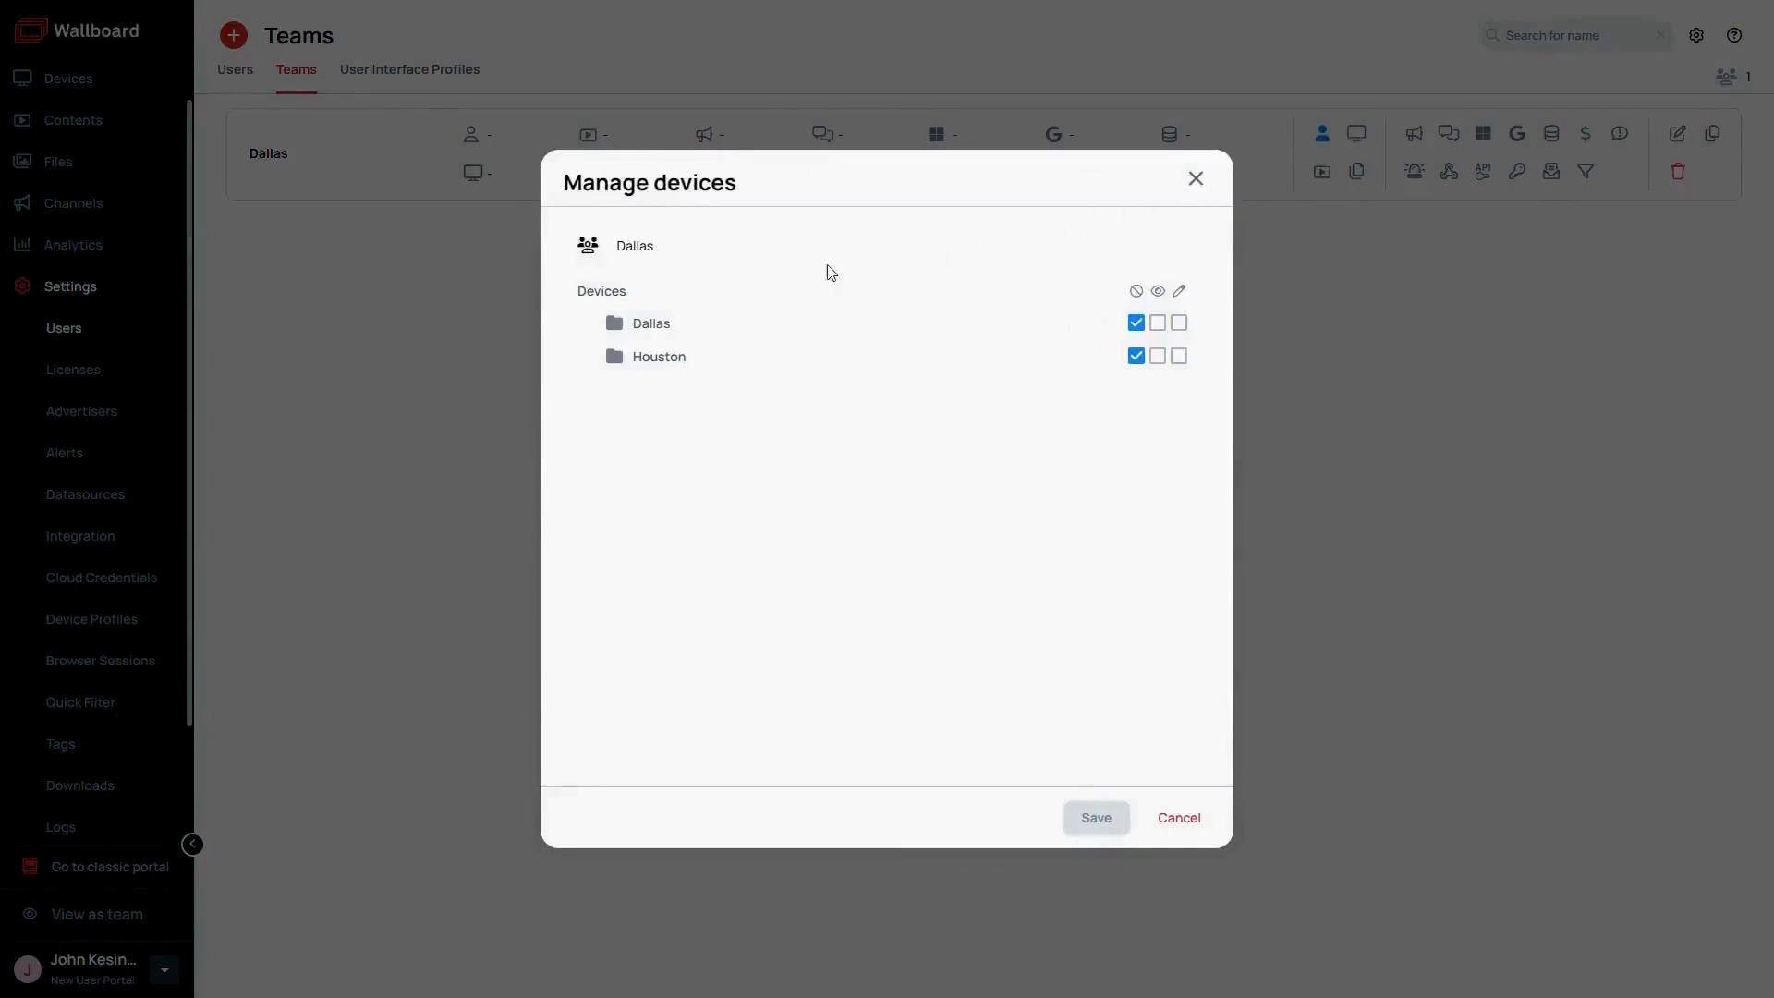
pyautogui.click(665, 327)
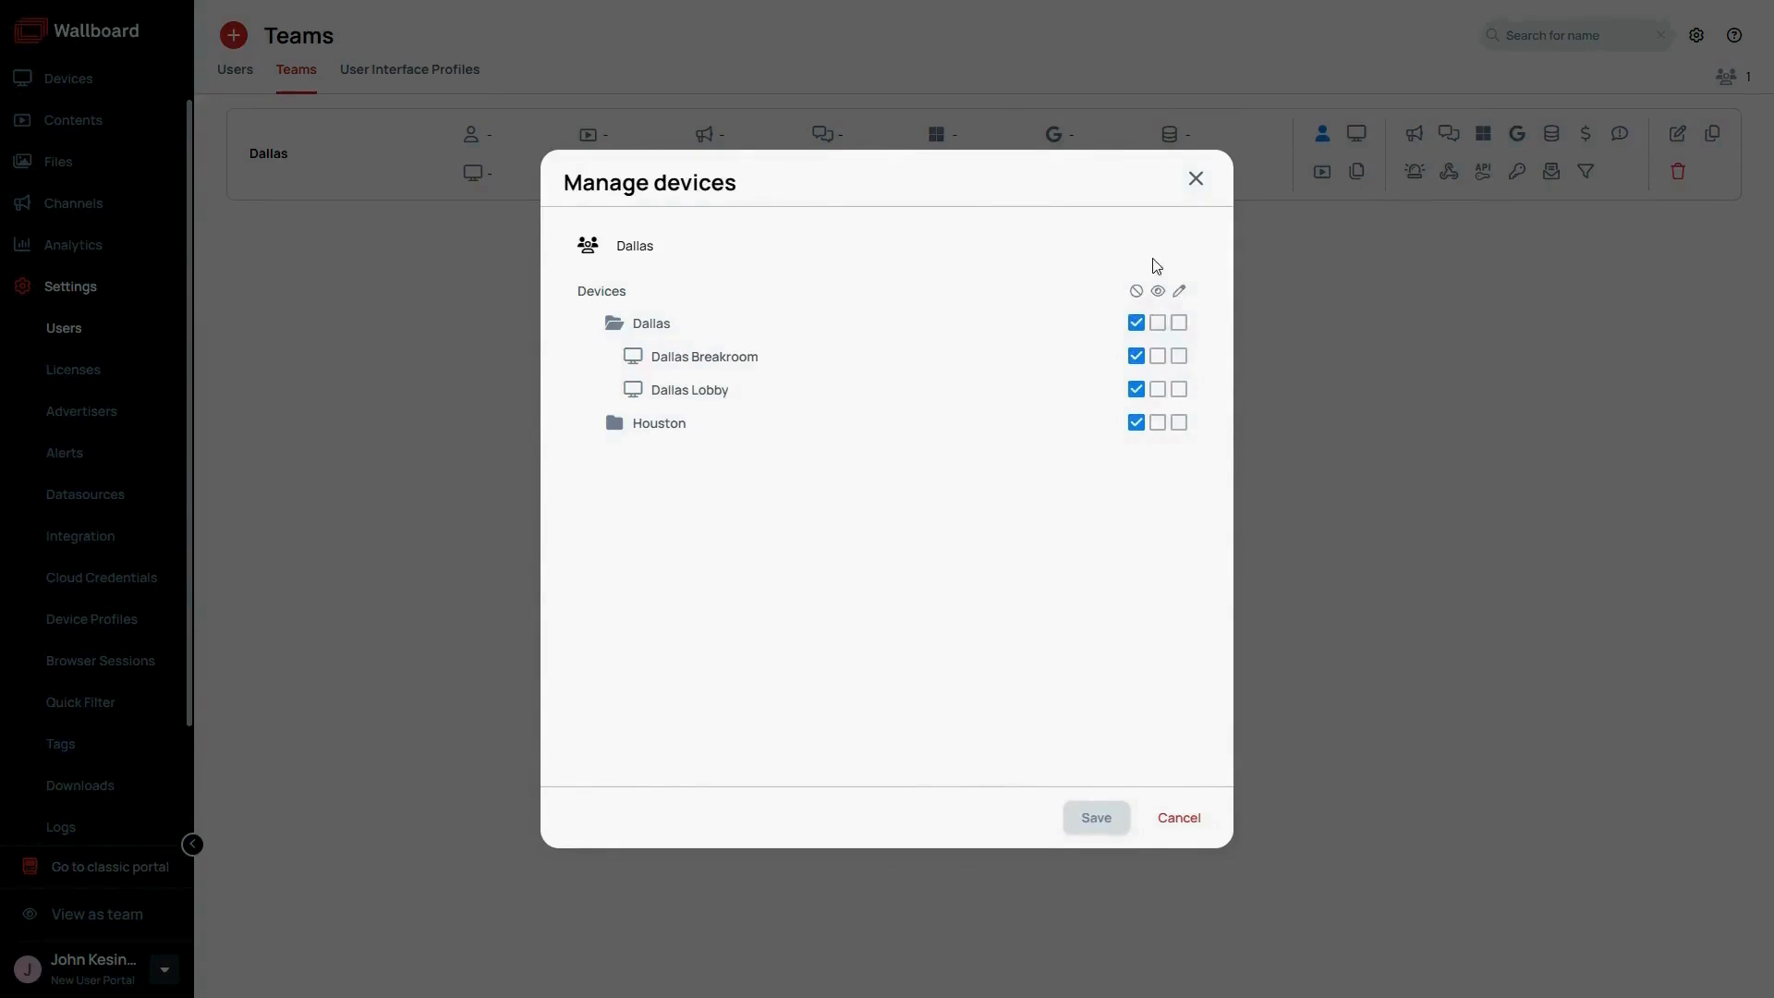
pyautogui.click(1180, 324)
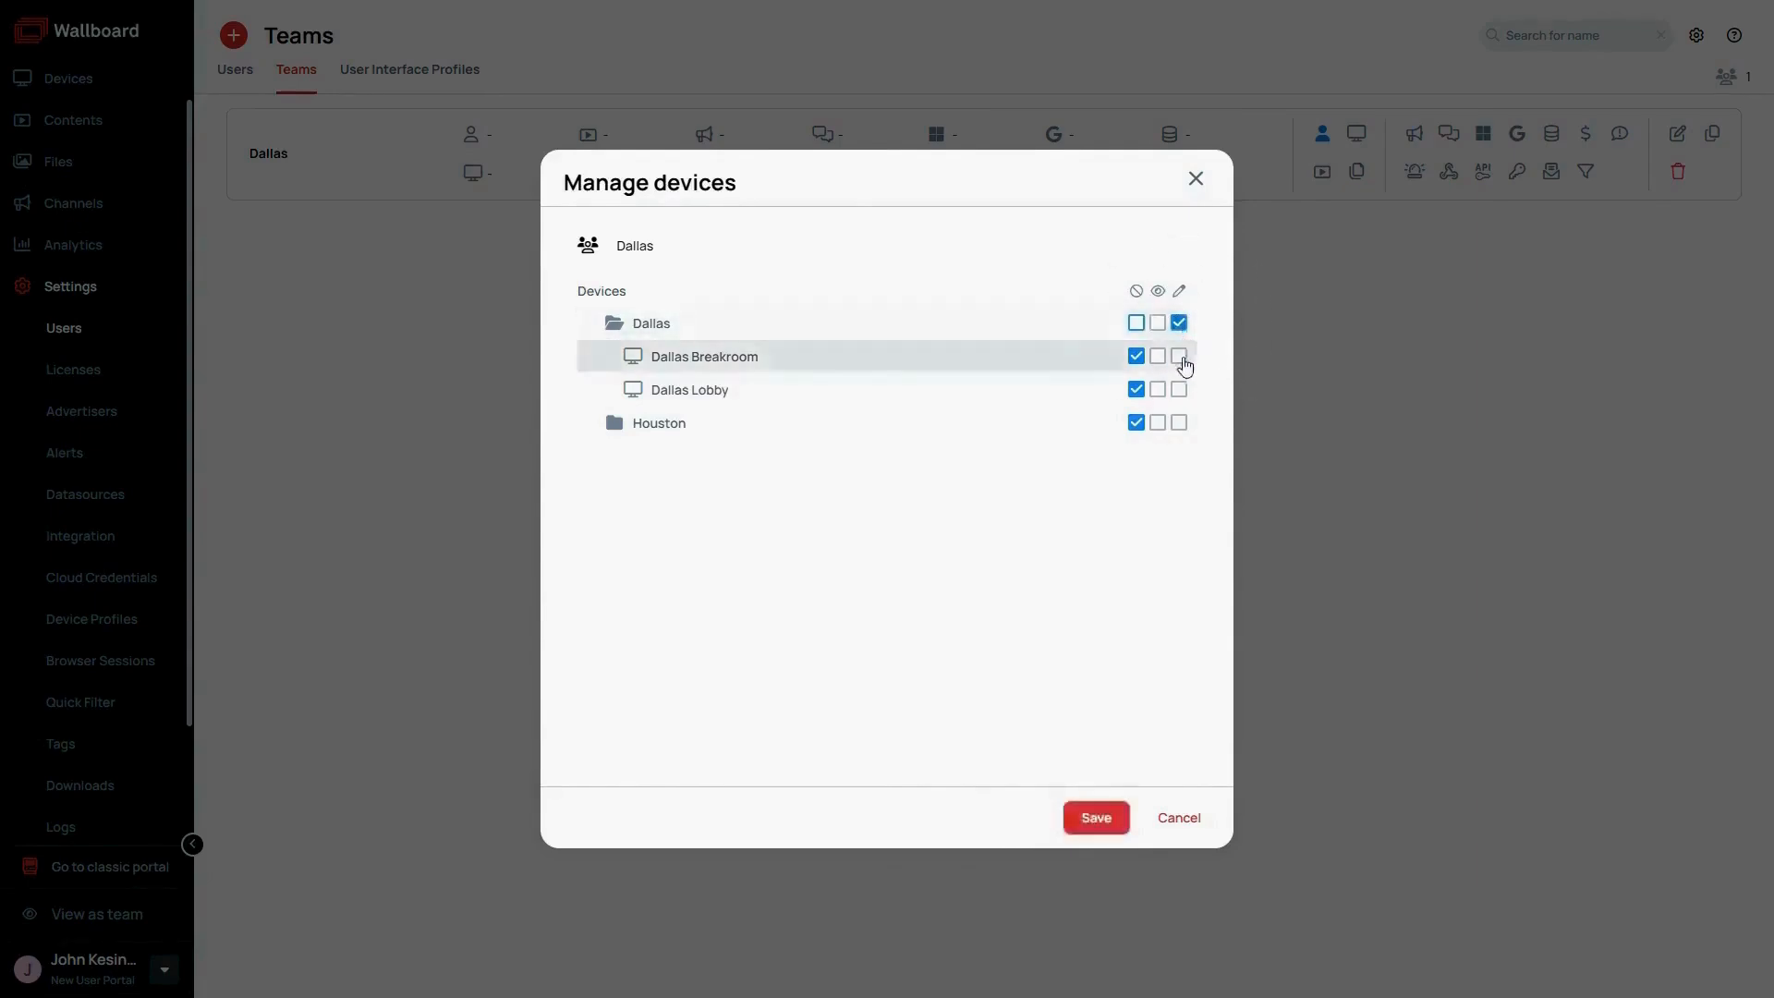
pyautogui.click(1181, 358)
pyautogui.click(1180, 391)
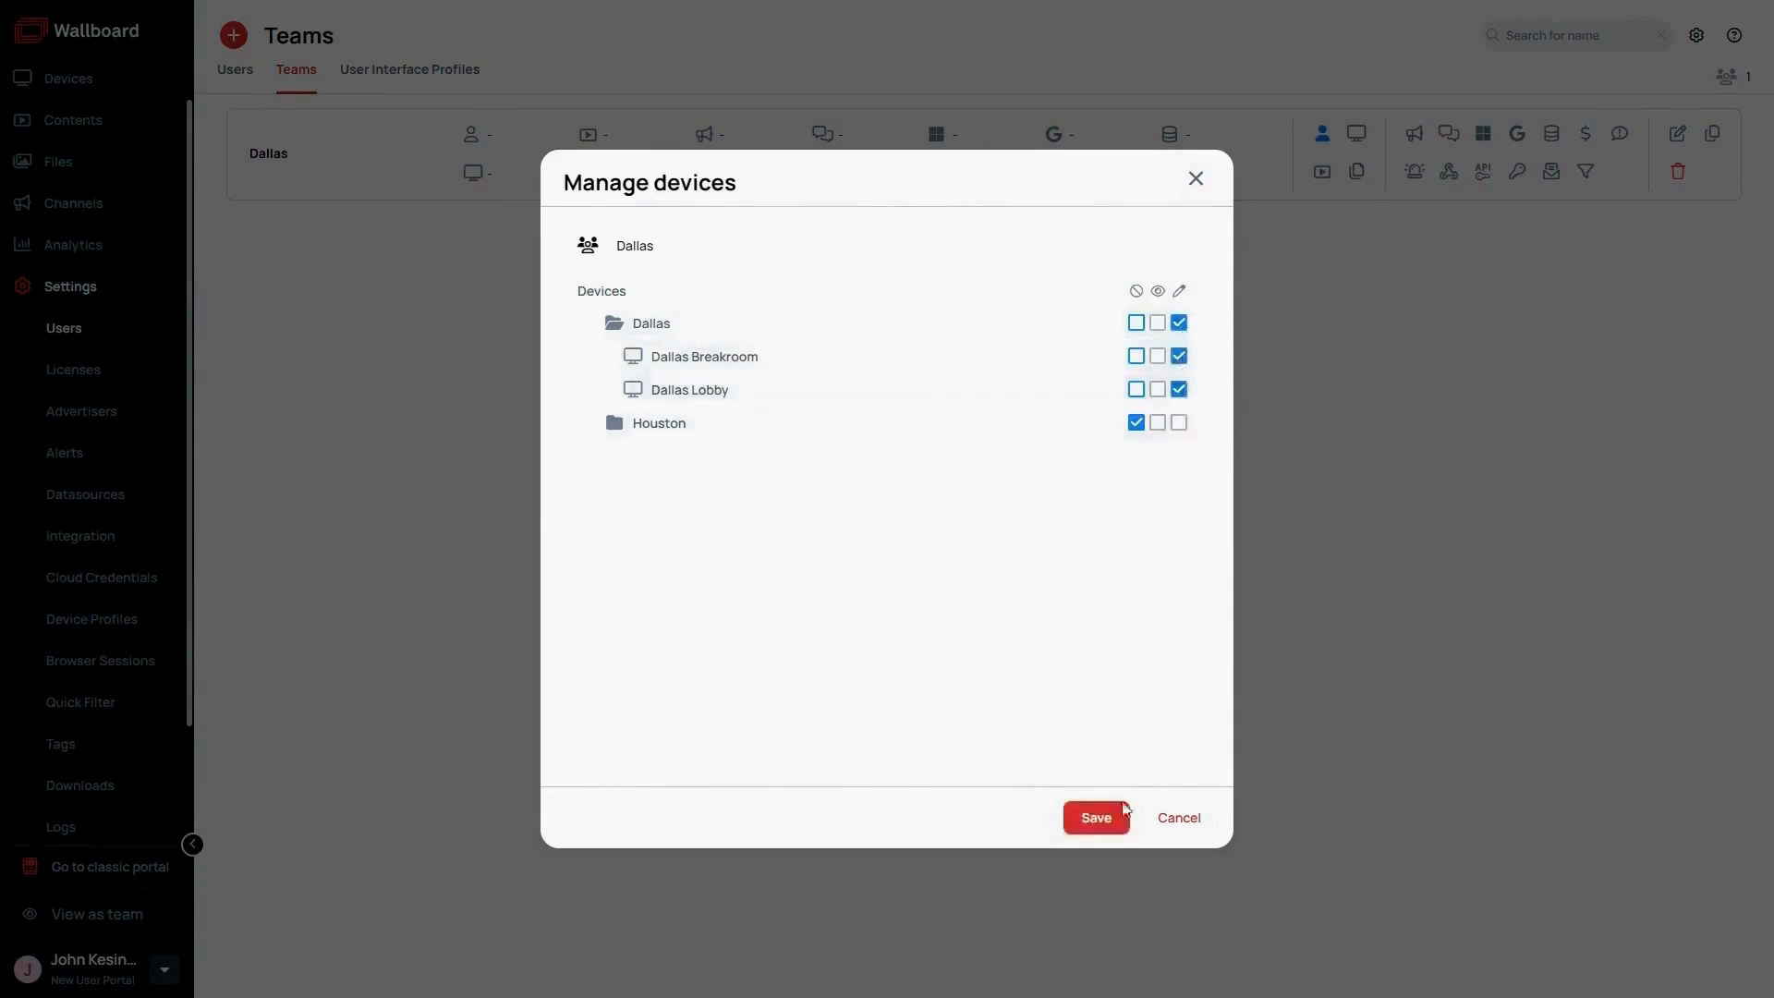
pyautogui.click(1096, 818)
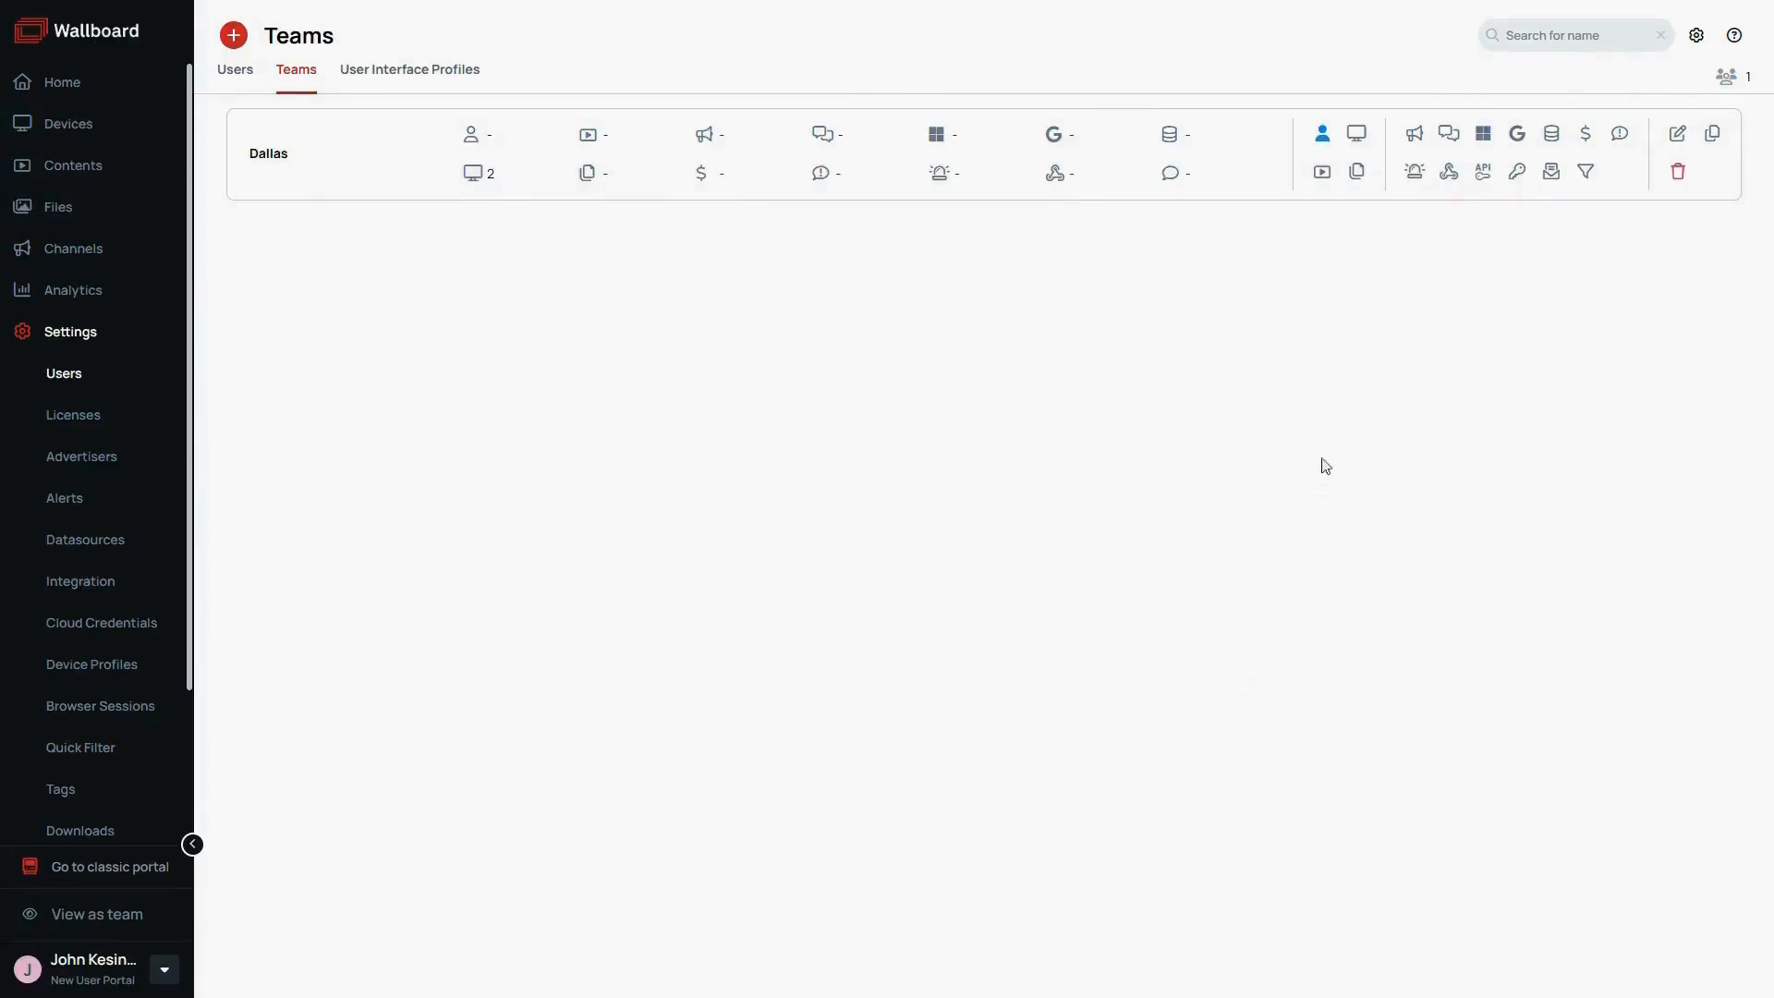
# - Grant the Dallas team edit access to the Dallas content folder and all its items, and save the content permissions
pyautogui.click(1323, 174)
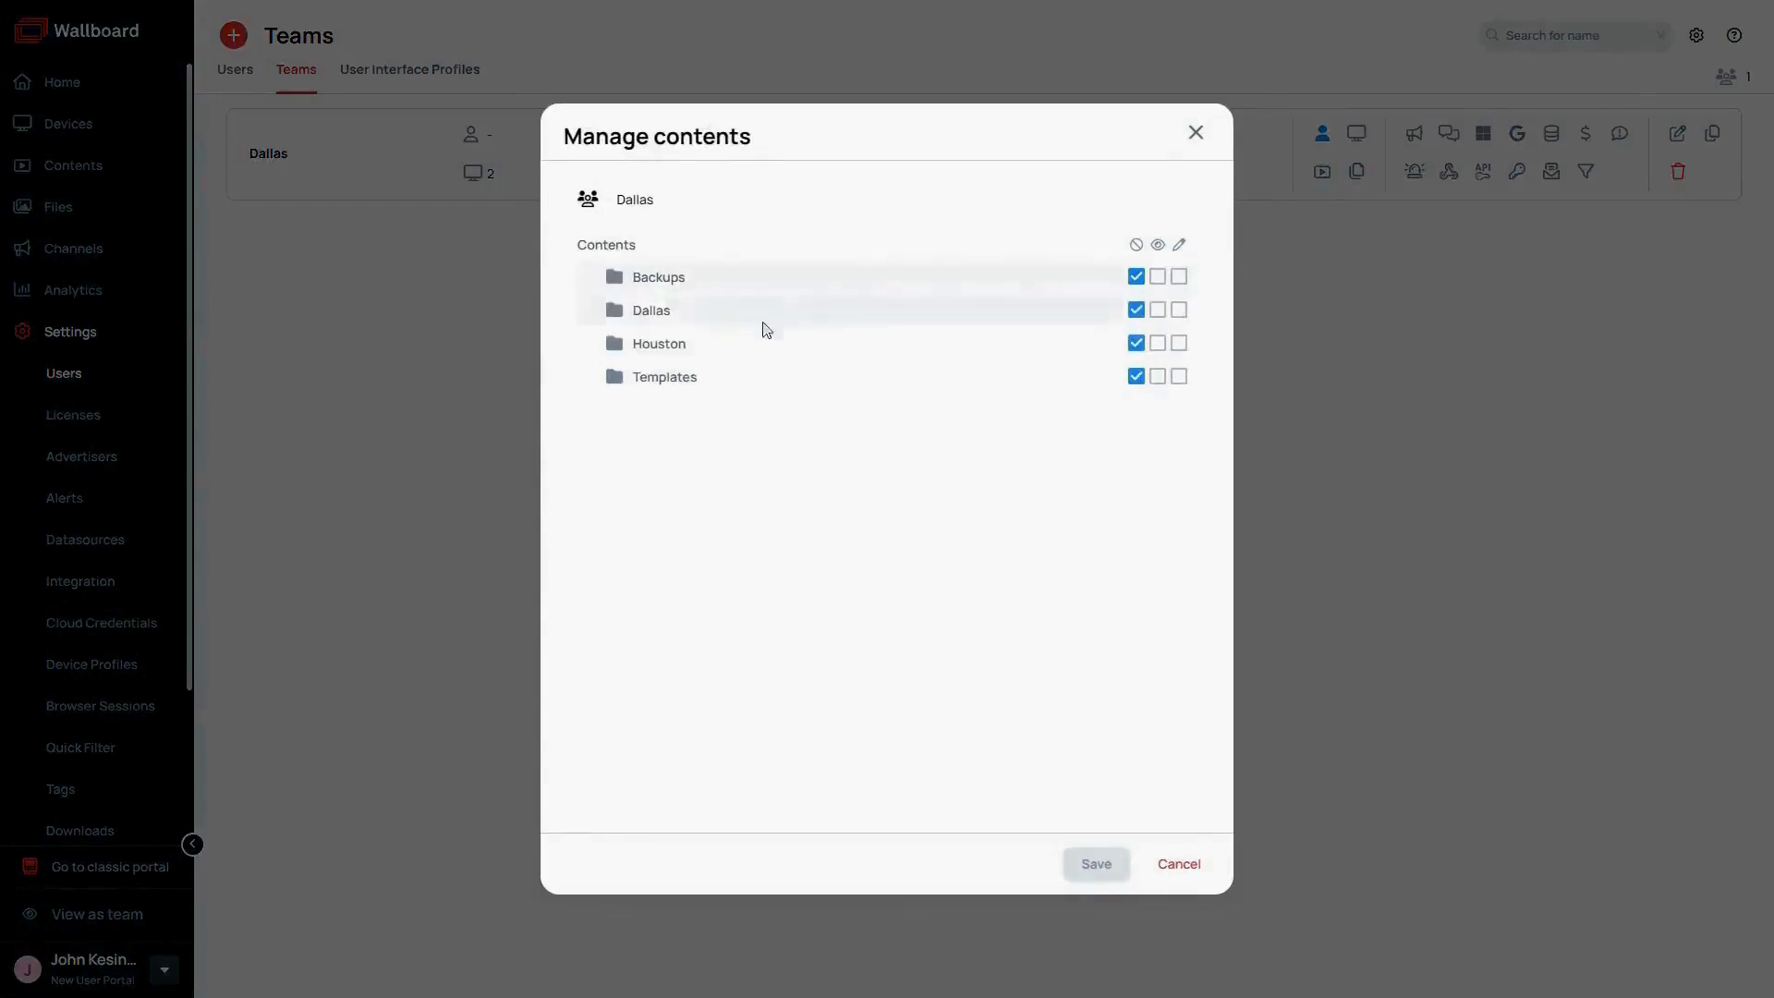
pyautogui.click(666, 315)
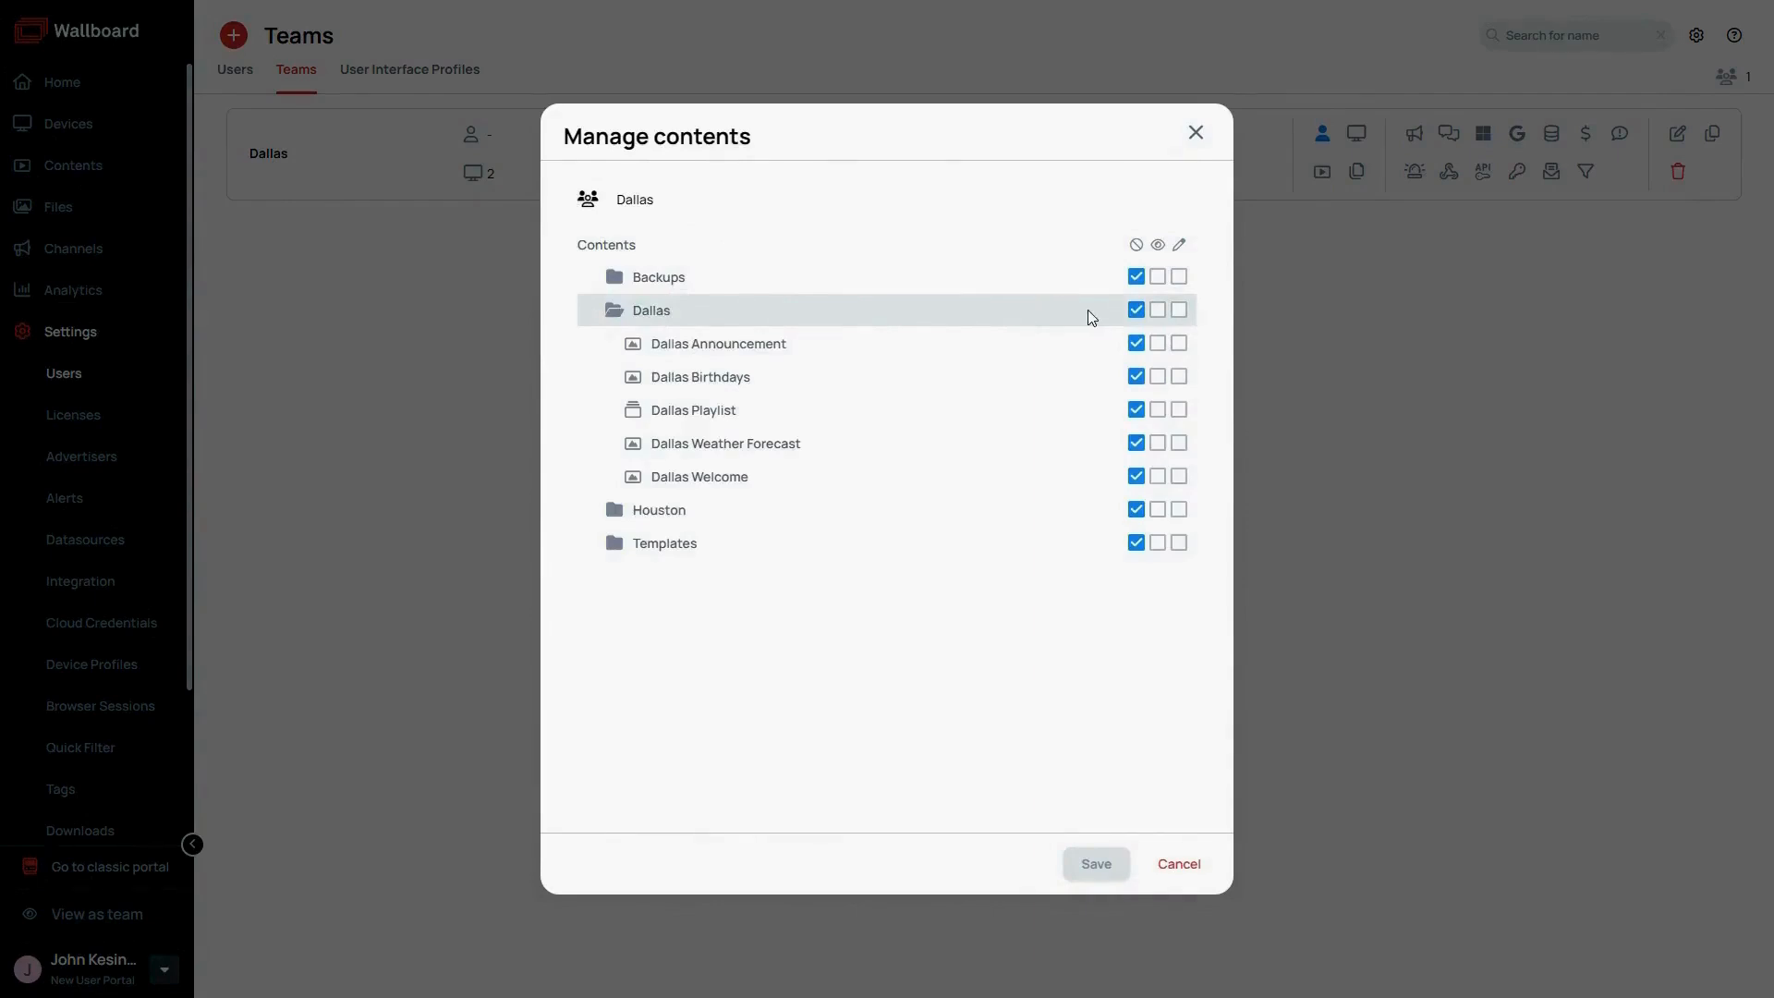
pyautogui.click(1179, 311)
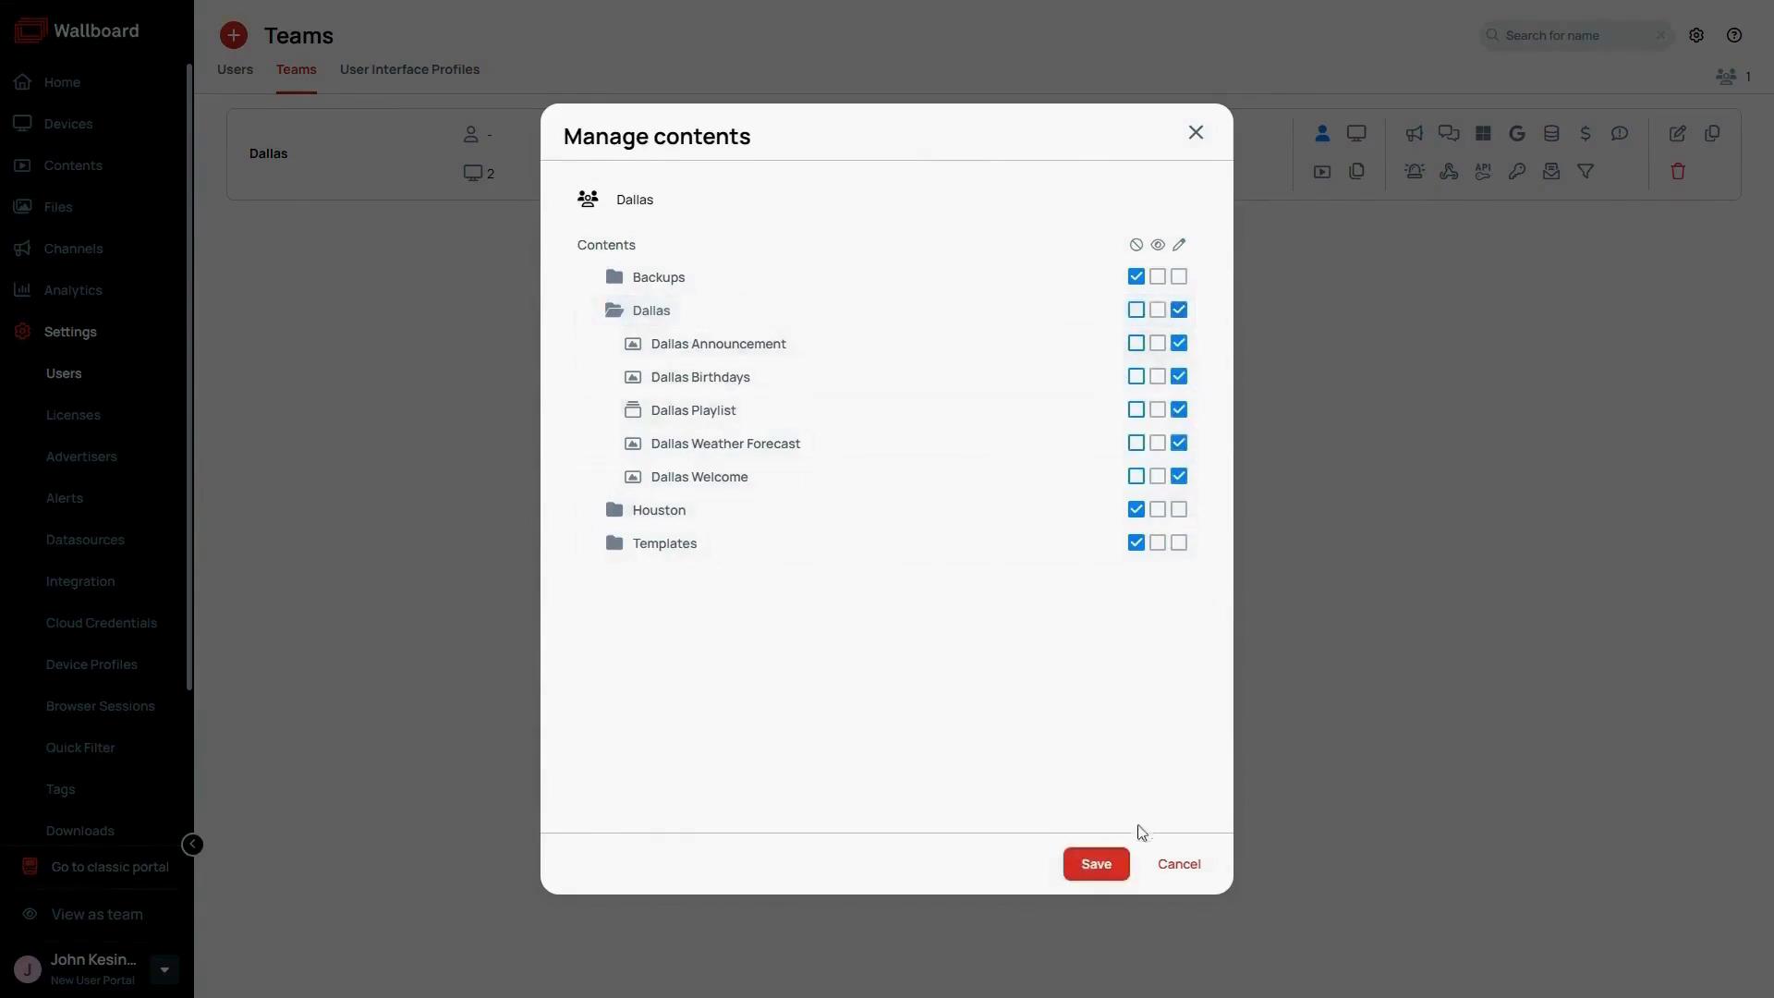
pyautogui.click(1111, 870)
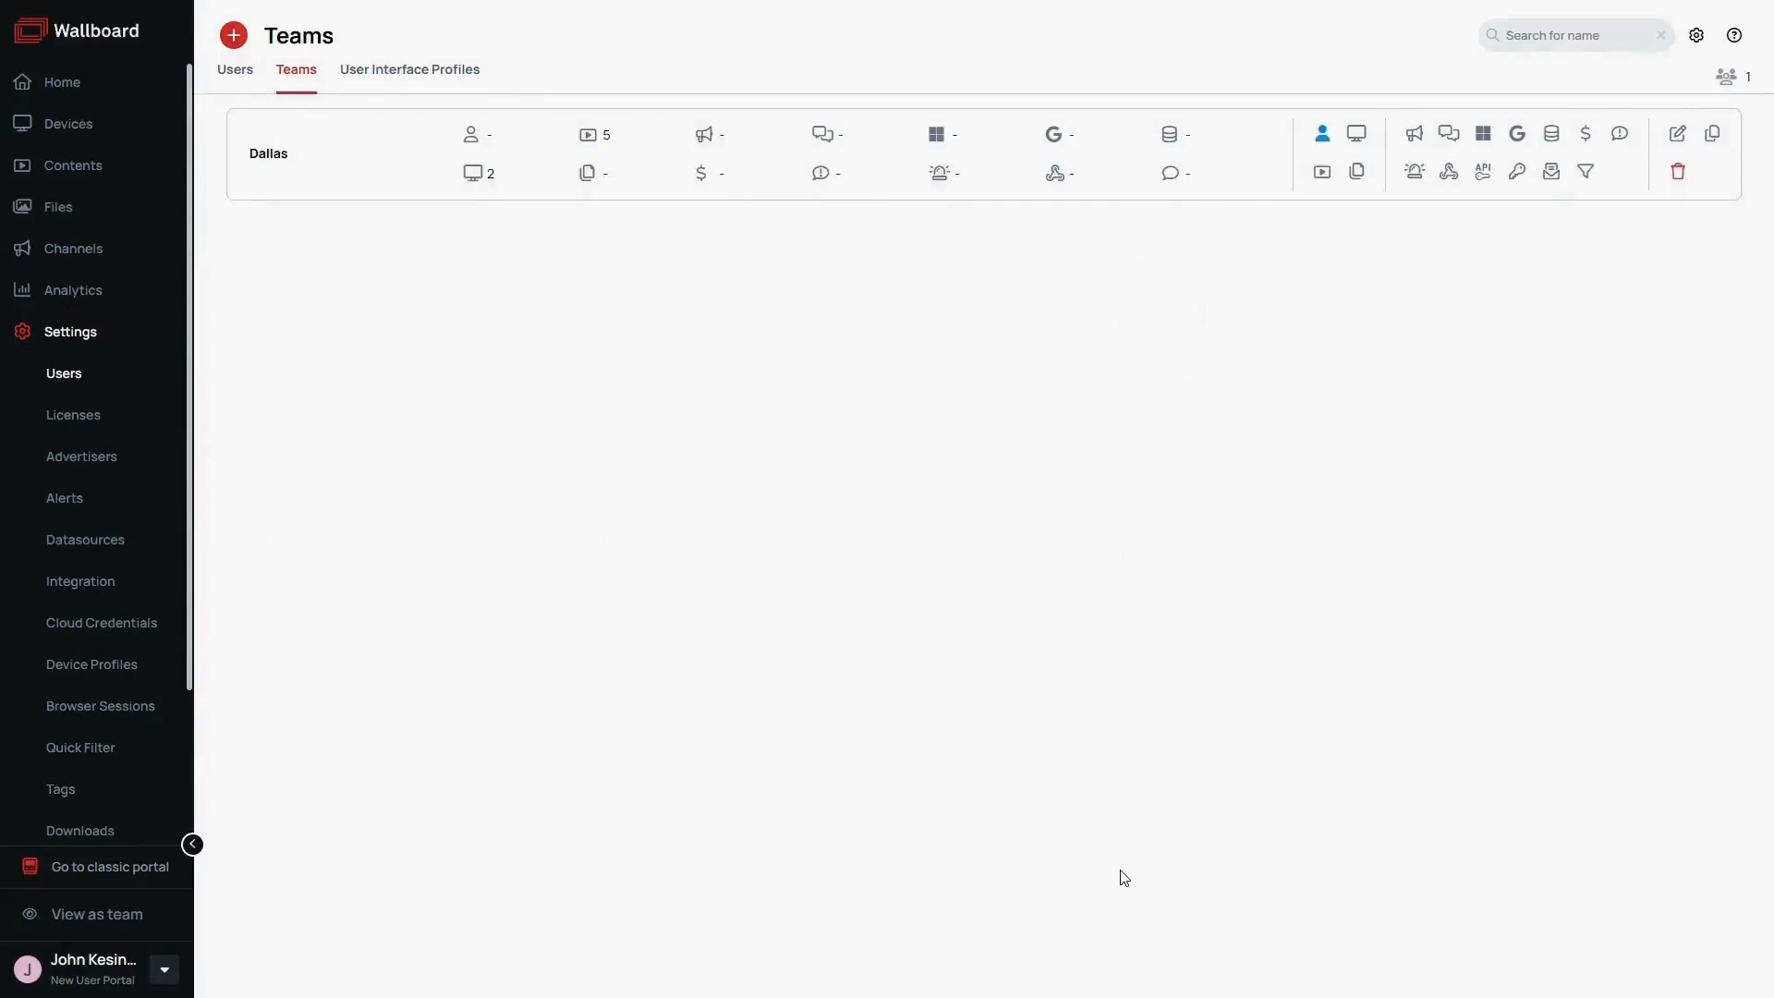
# - Grant the Dallas team edit access to the Dallas file folder and all its files, and save the file permissions
pyautogui.click(1361, 181)
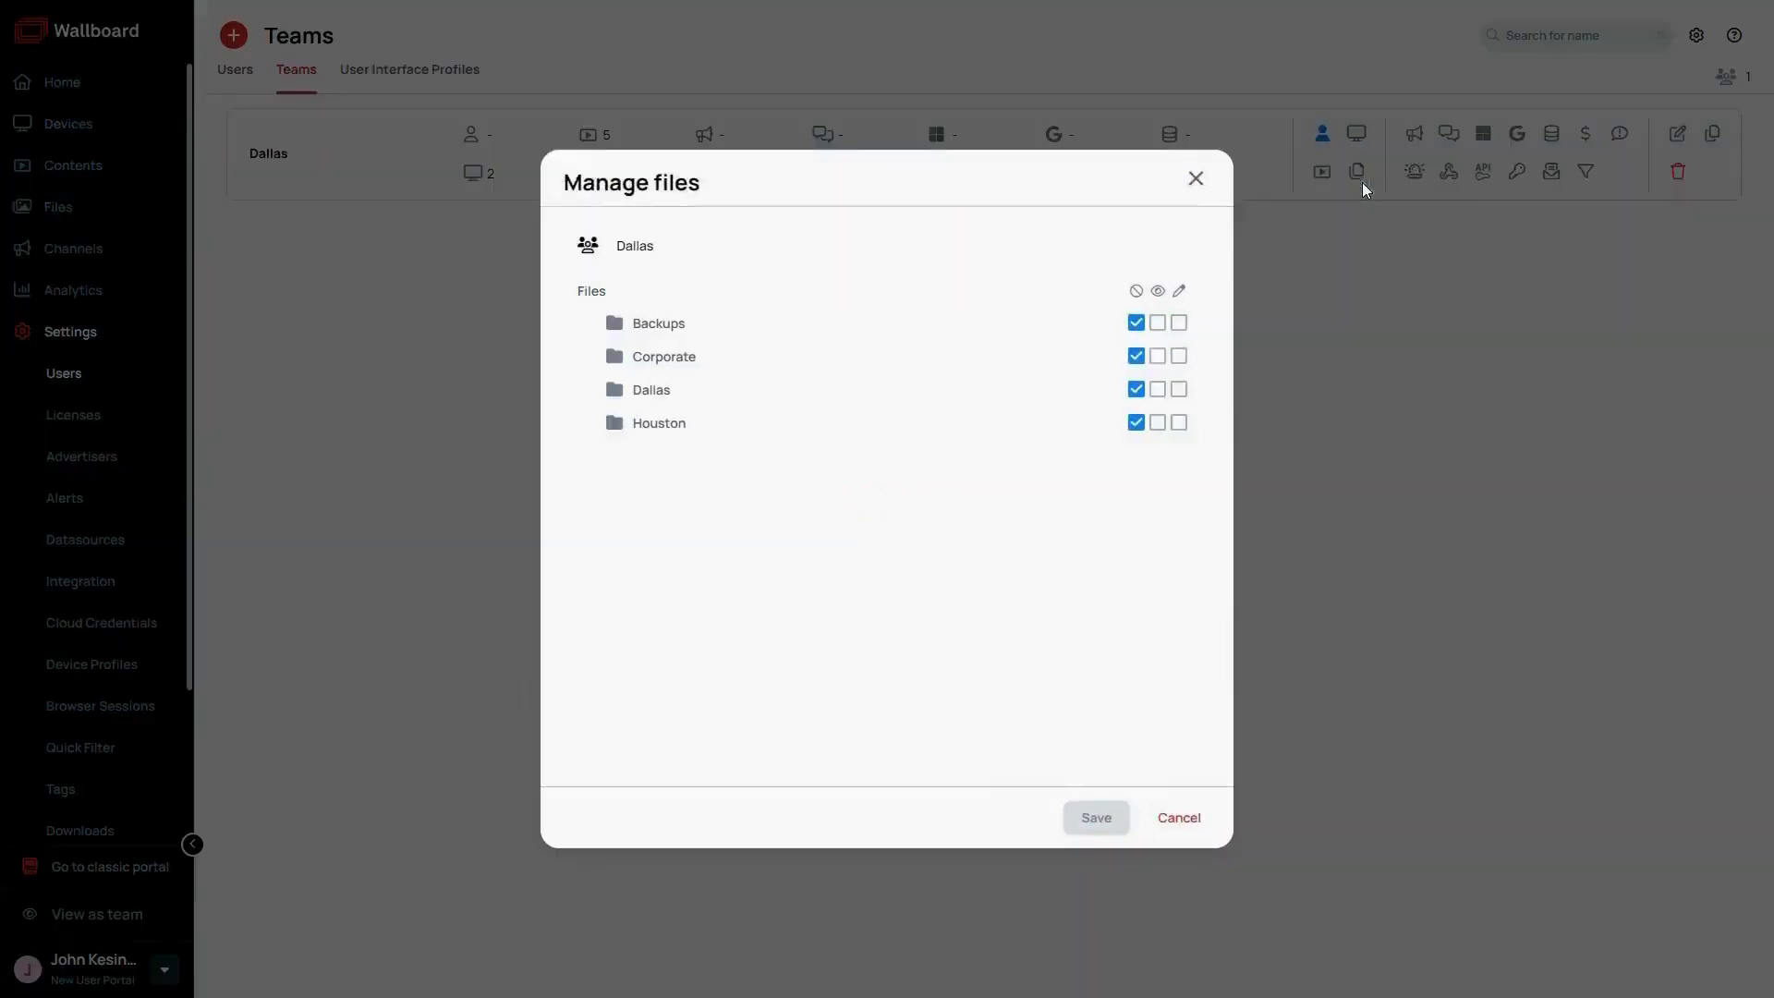
pyautogui.click(658, 392)
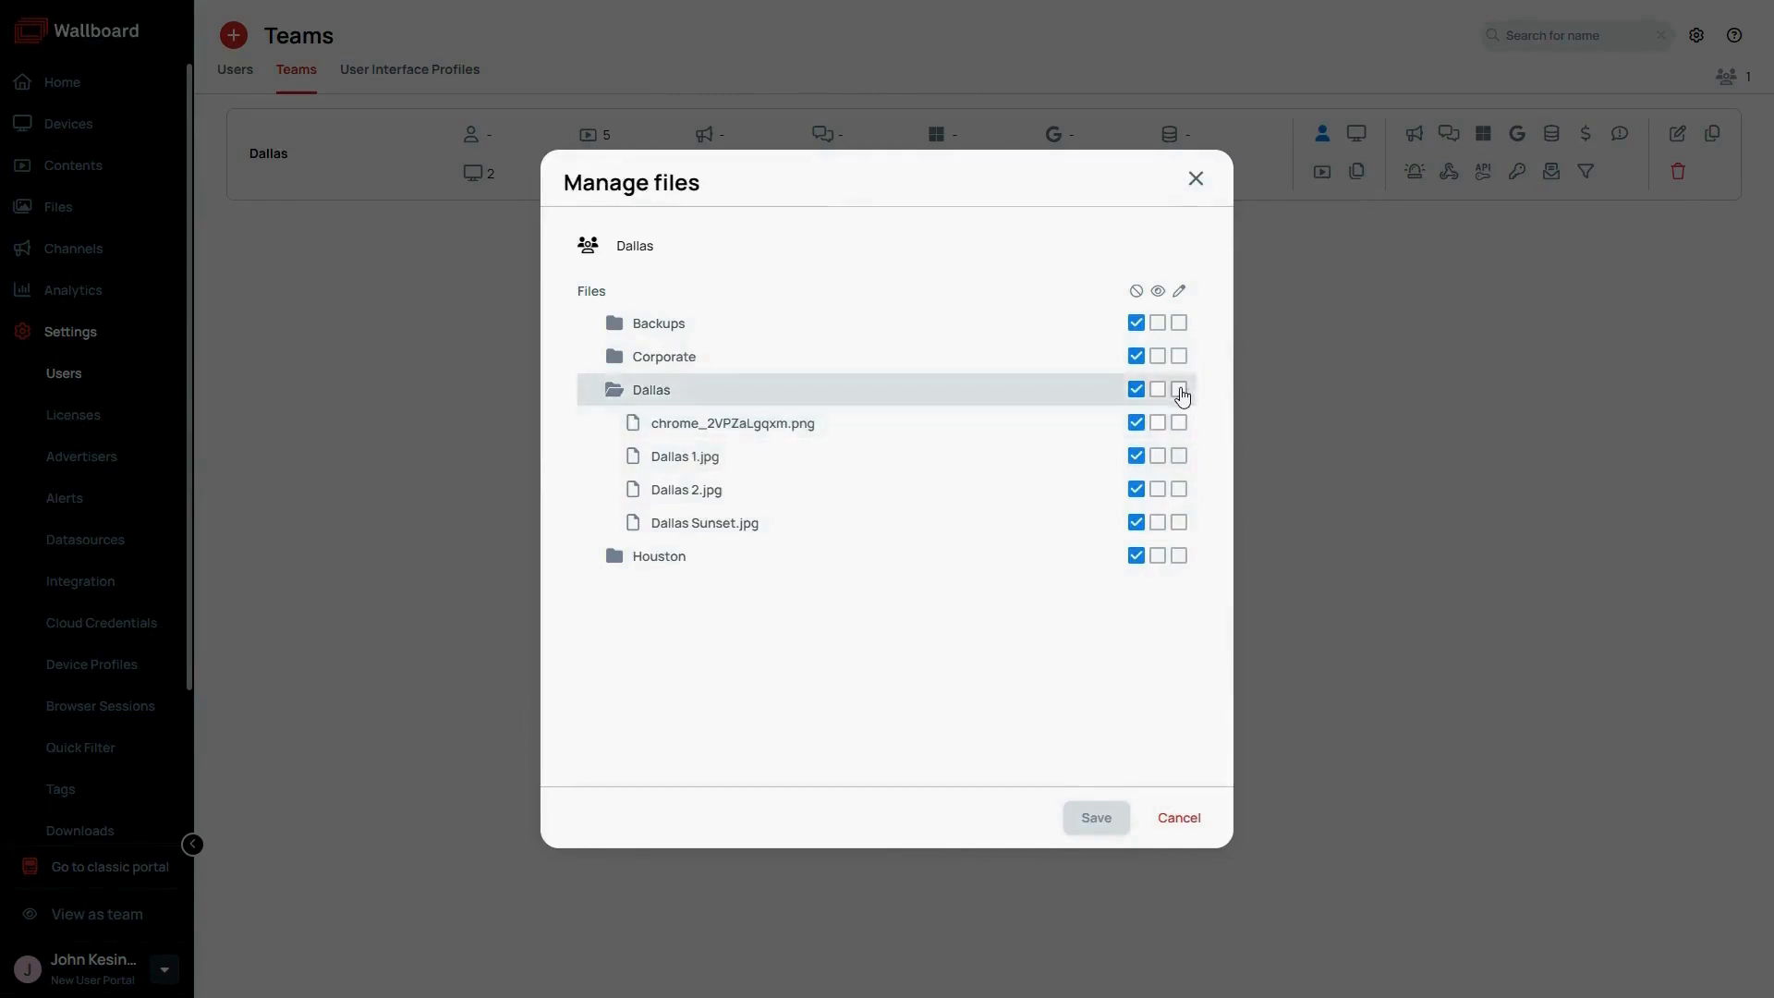
pyautogui.click(1178, 390)
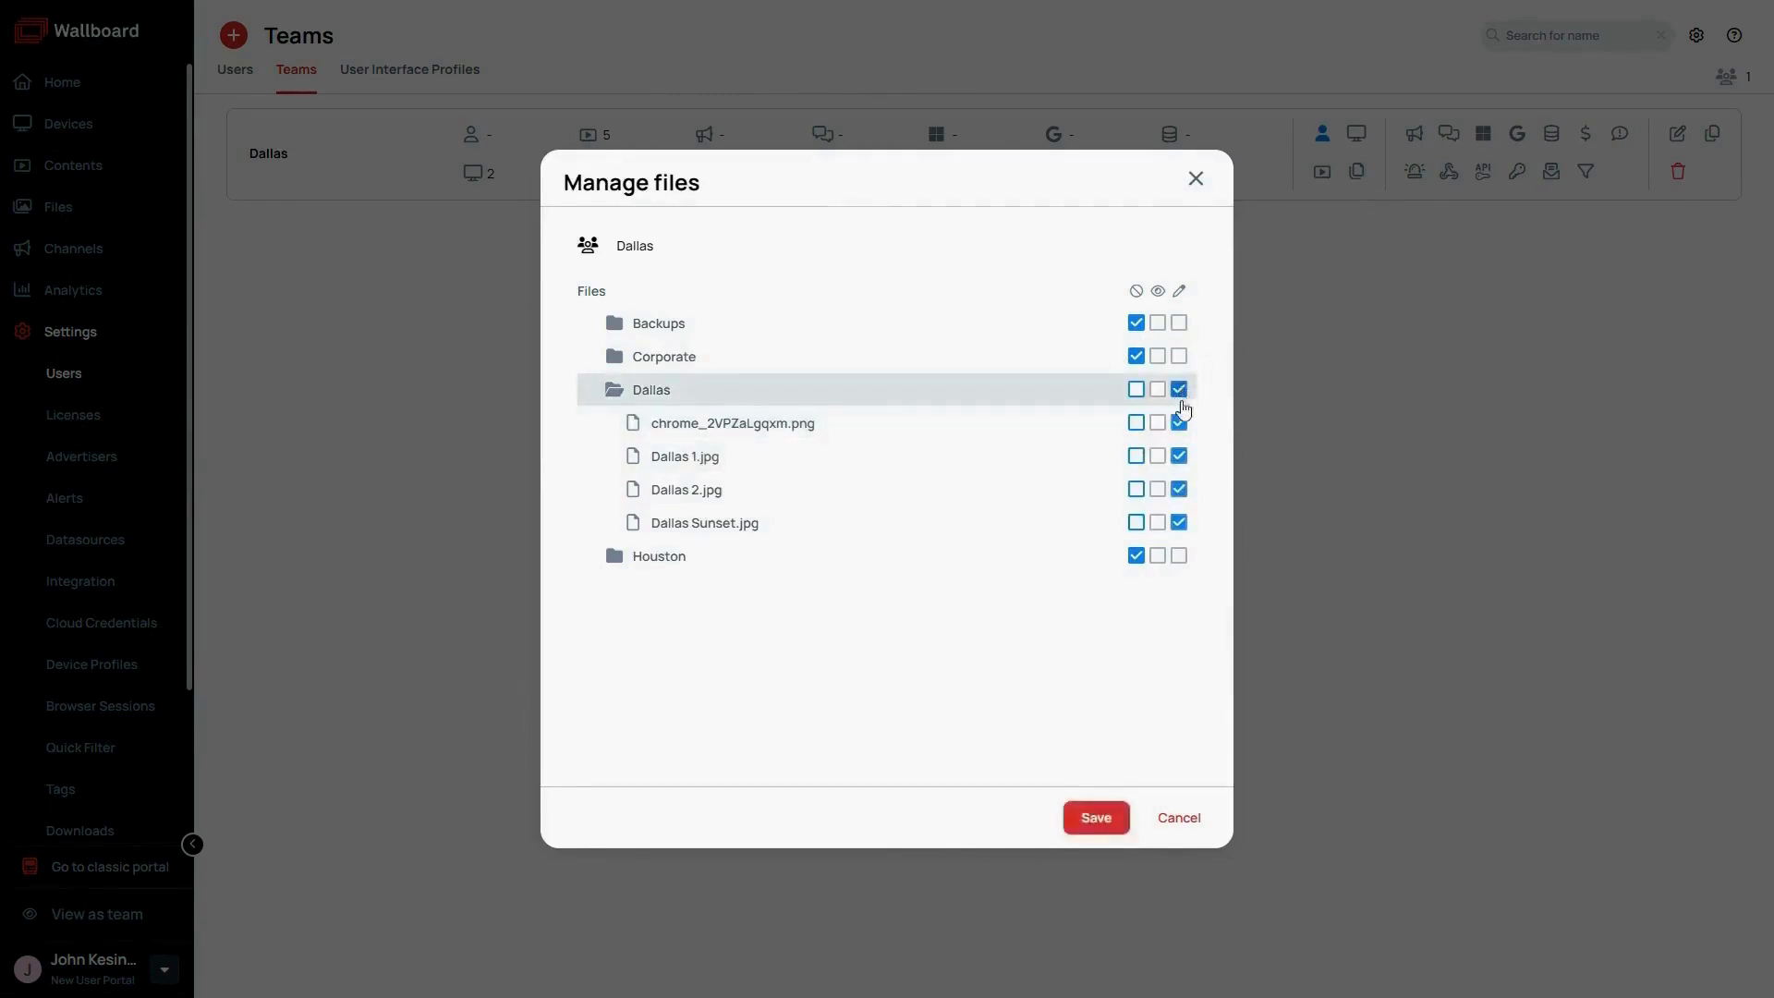
pyautogui.click(1087, 813)
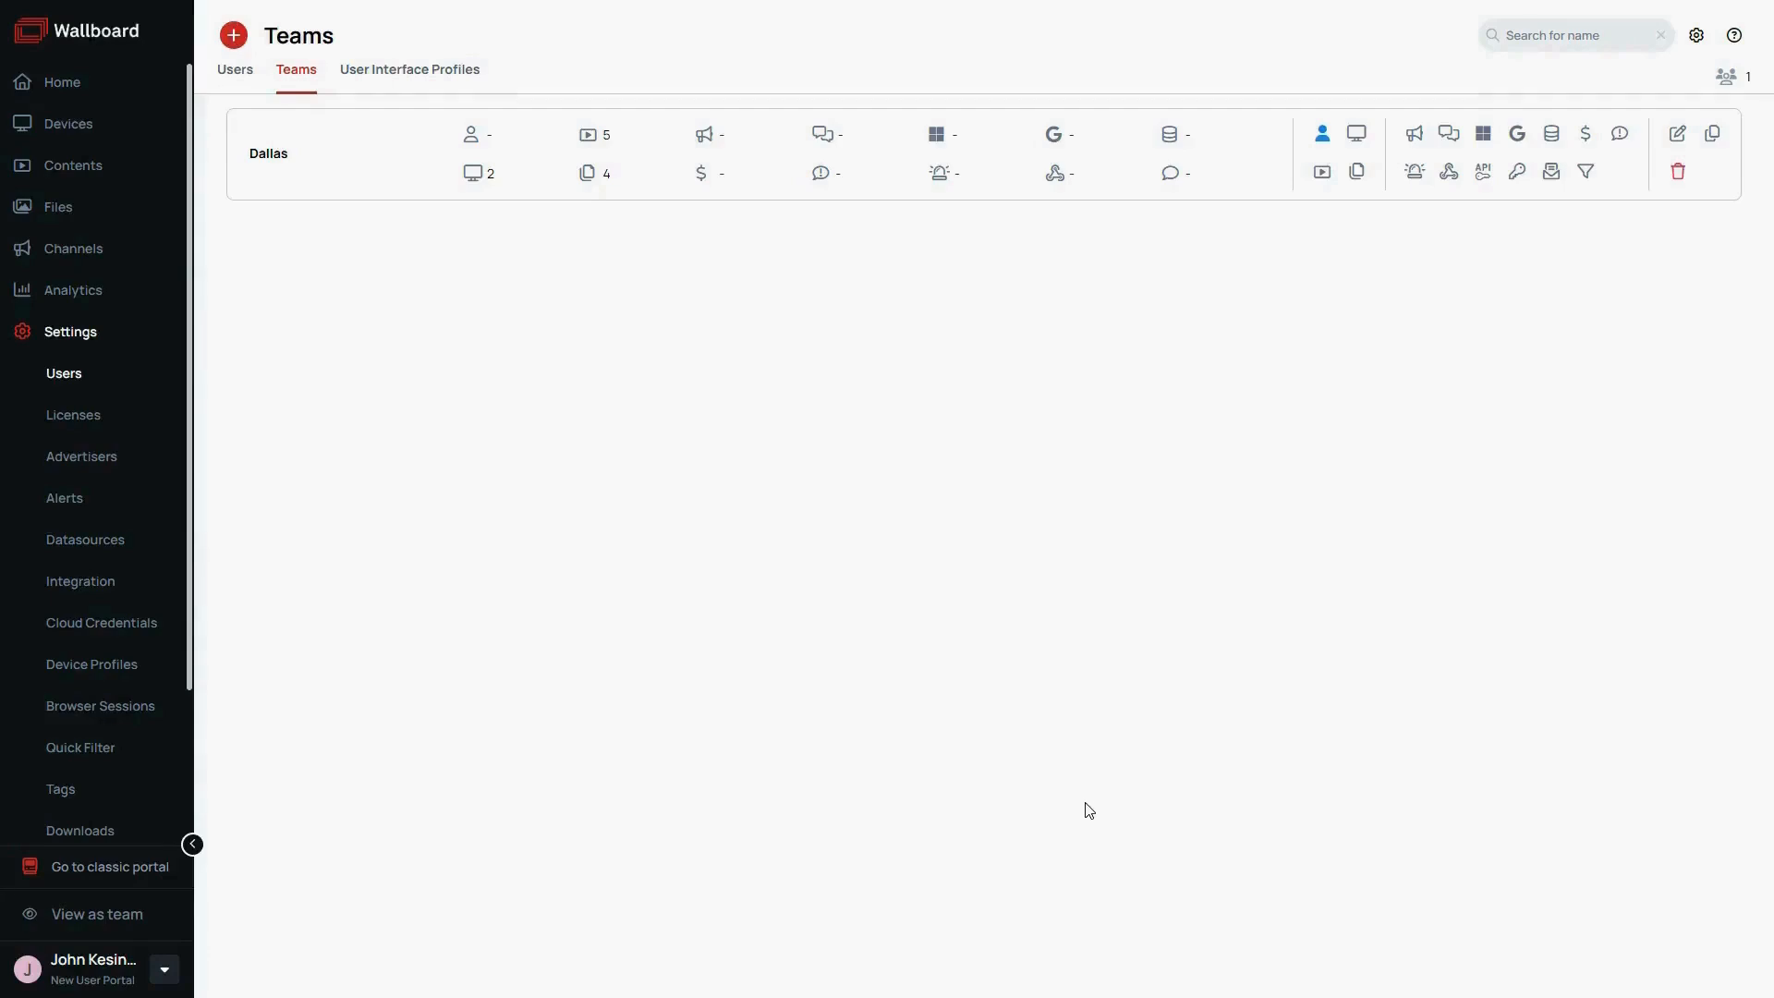
# - Add Dallas User as a member of the Dallas team and save the membership
pyautogui.click(1322, 134)
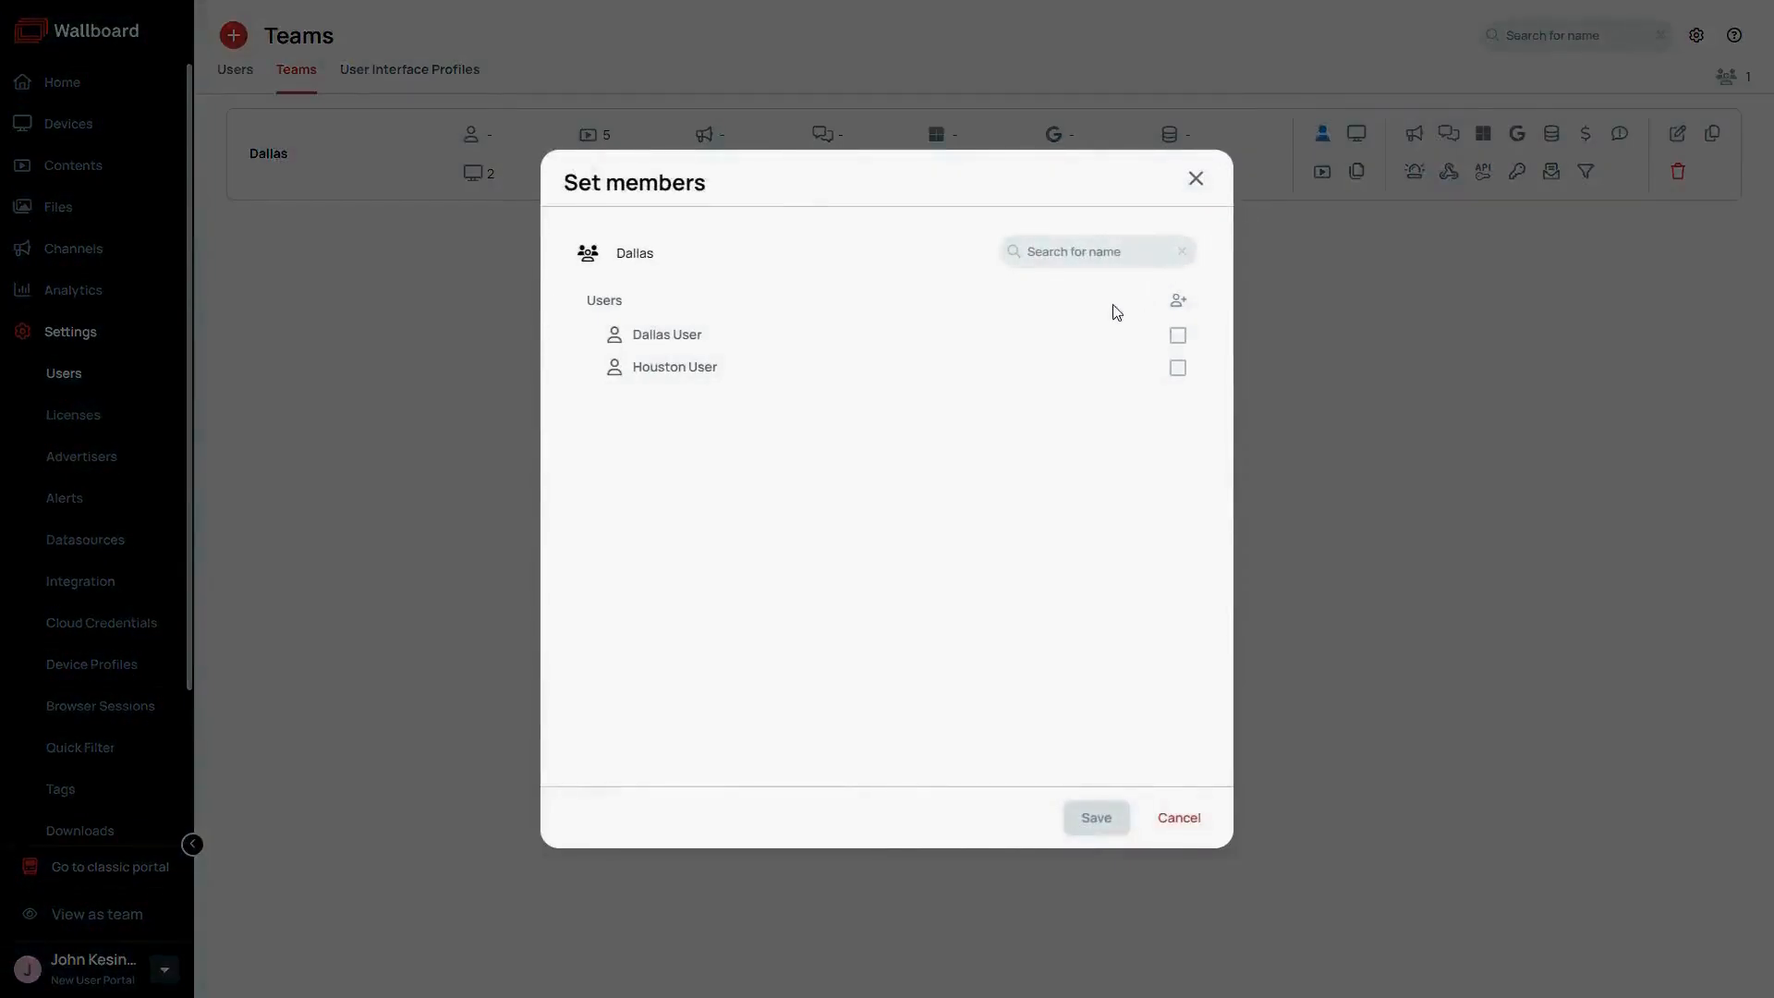
pyautogui.click(1177, 337)
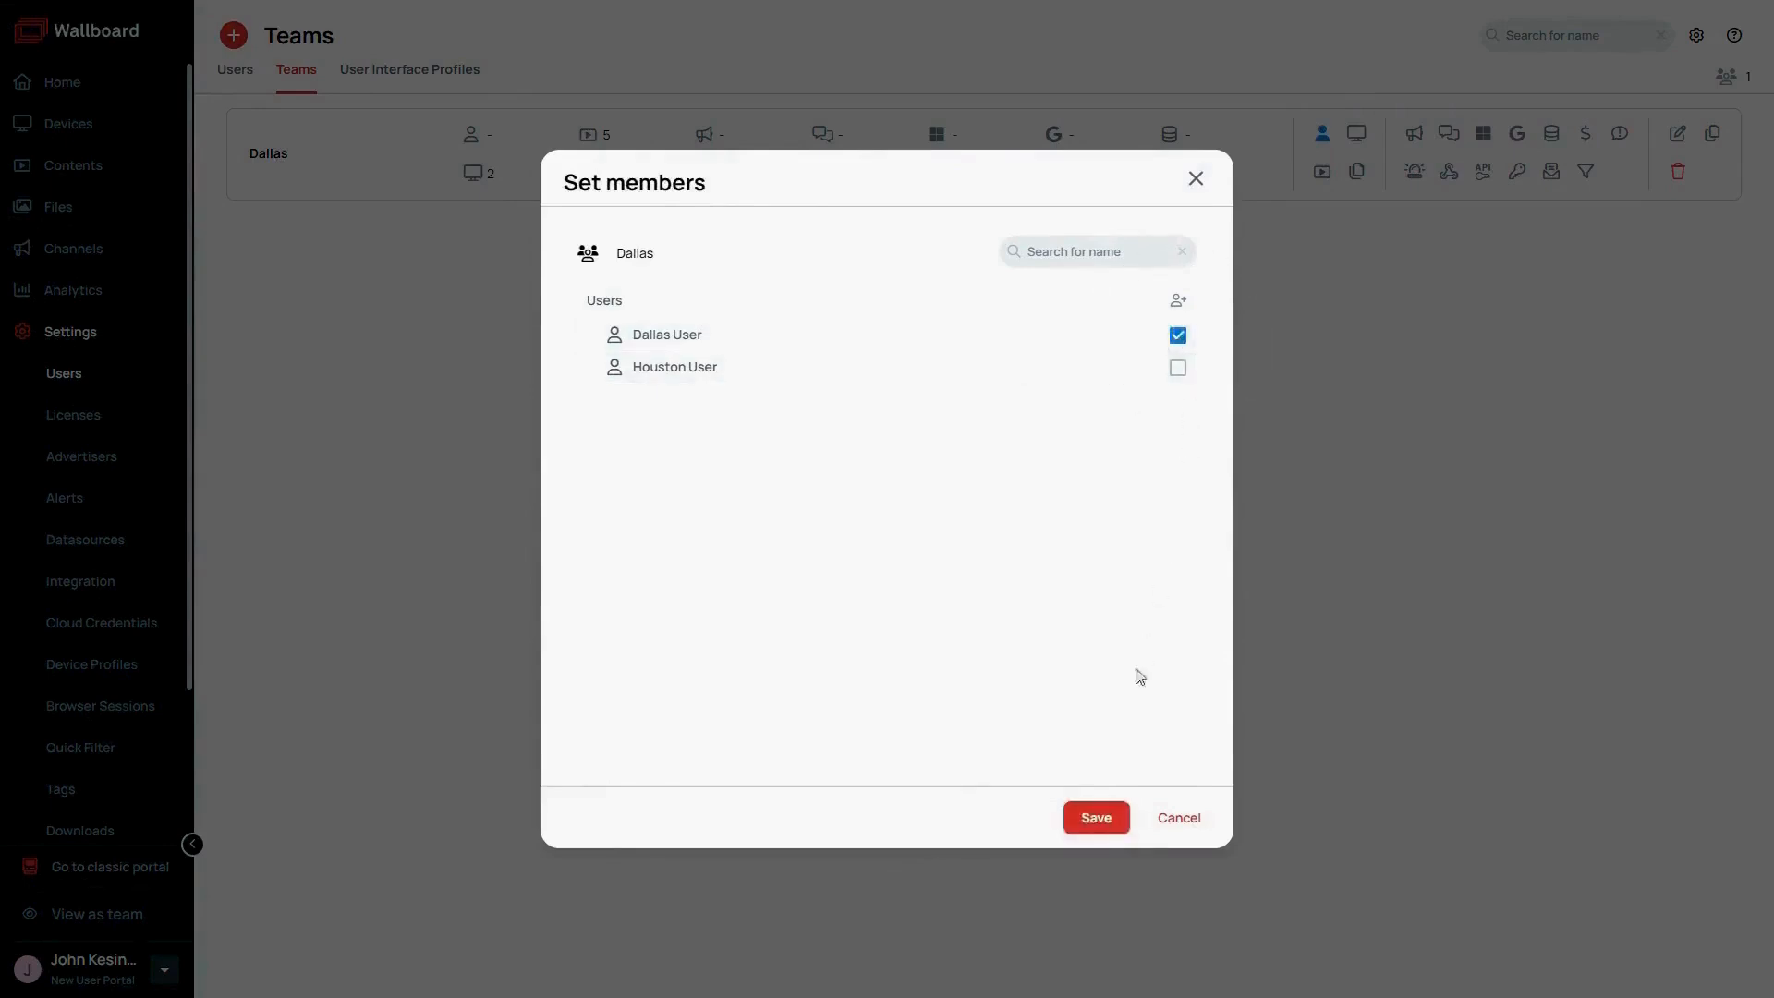
pyautogui.click(1098, 817)
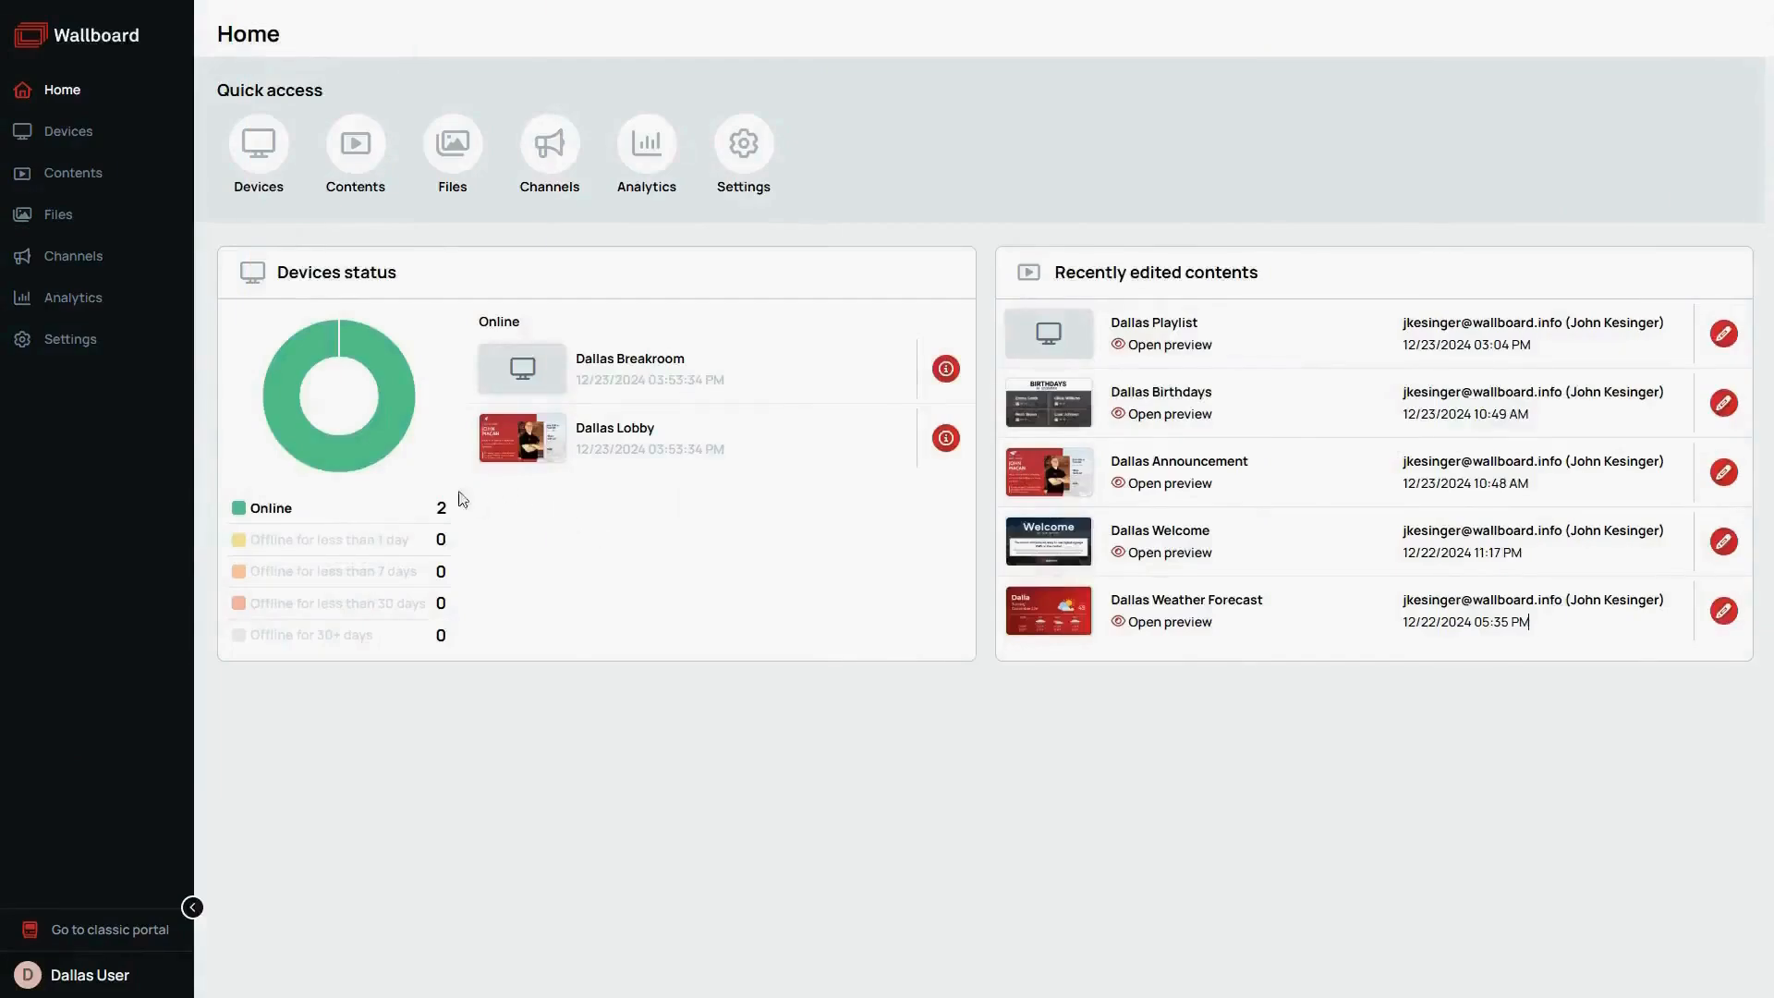
# - In the Dallas User session, check which devices, contents and files are accessible, including the items inside the Dallas folders
pyautogui.click(89, 143)
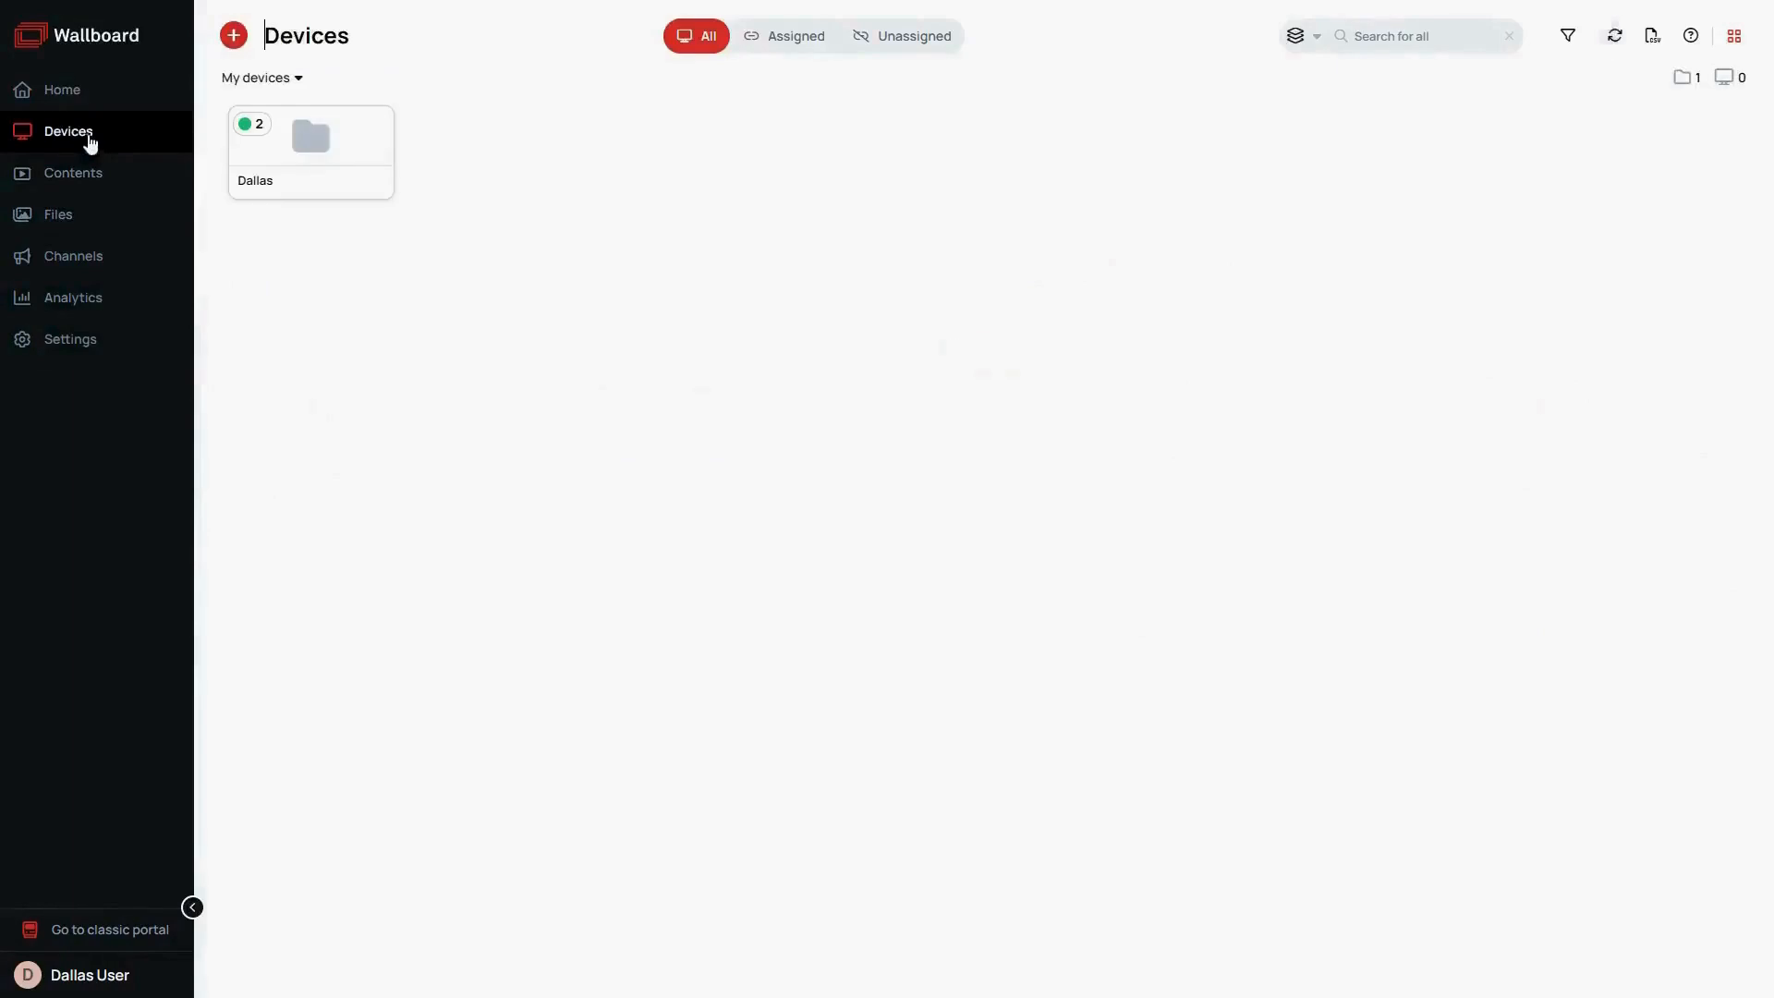
pyautogui.click(329, 154)
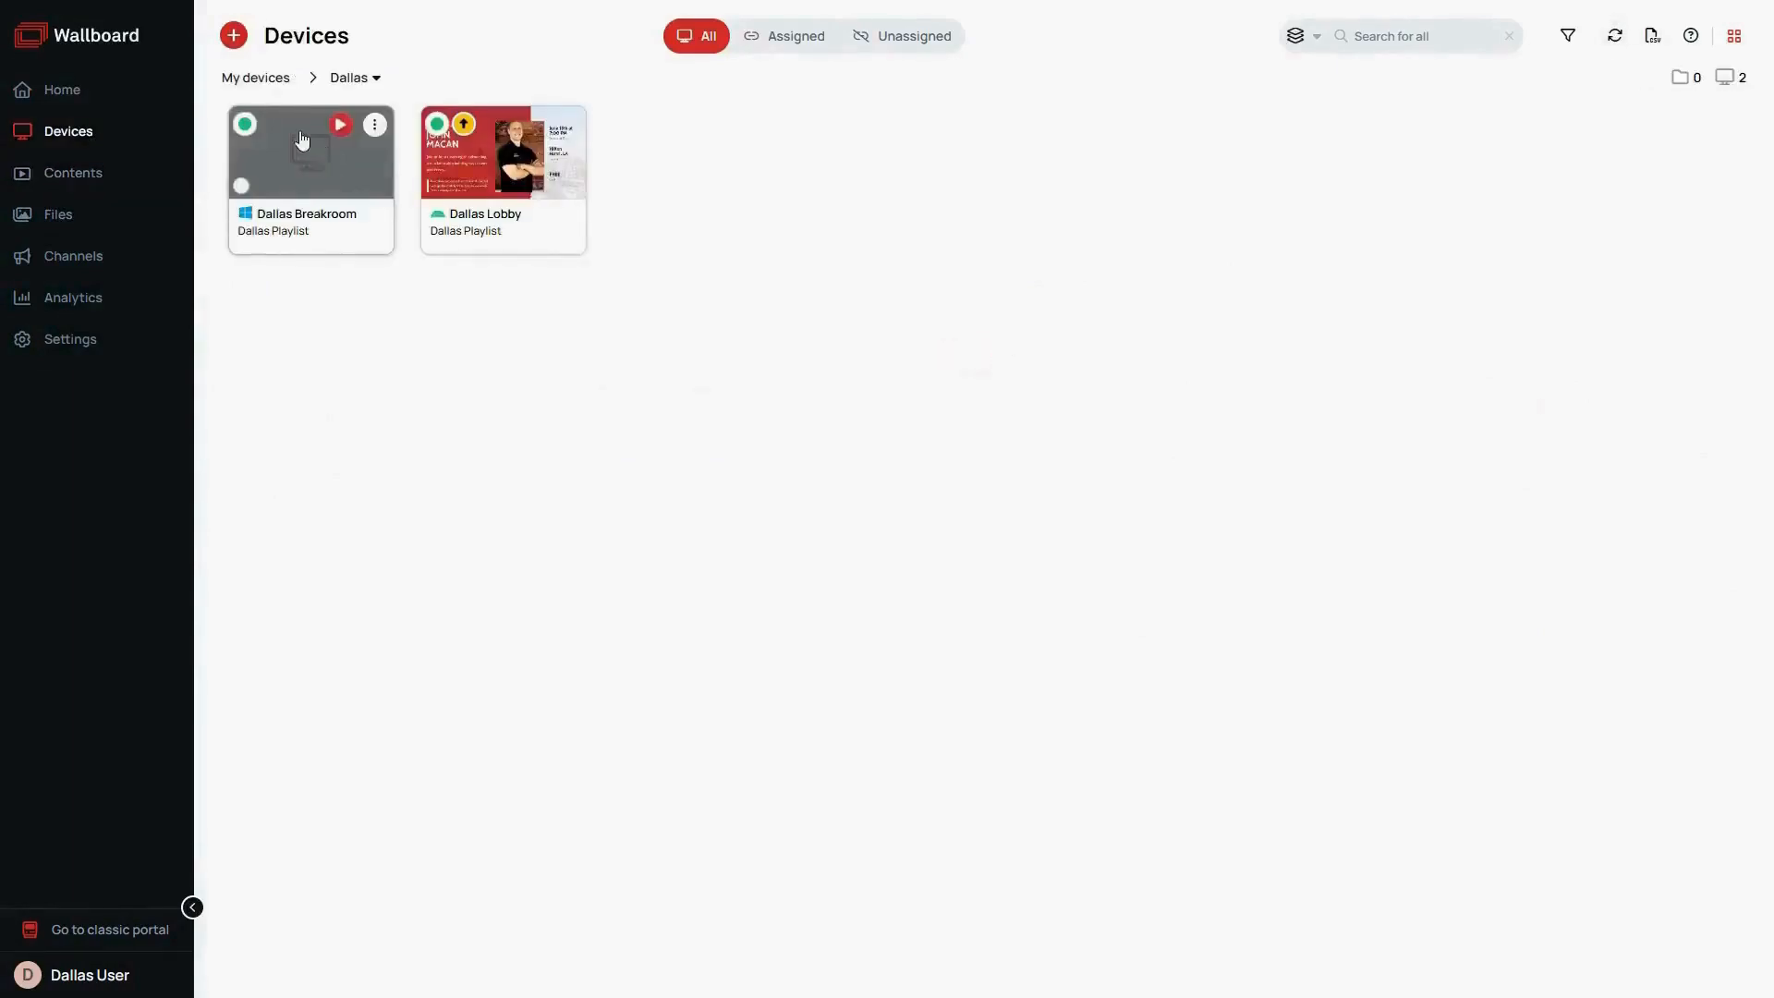
pyautogui.click(256, 80)
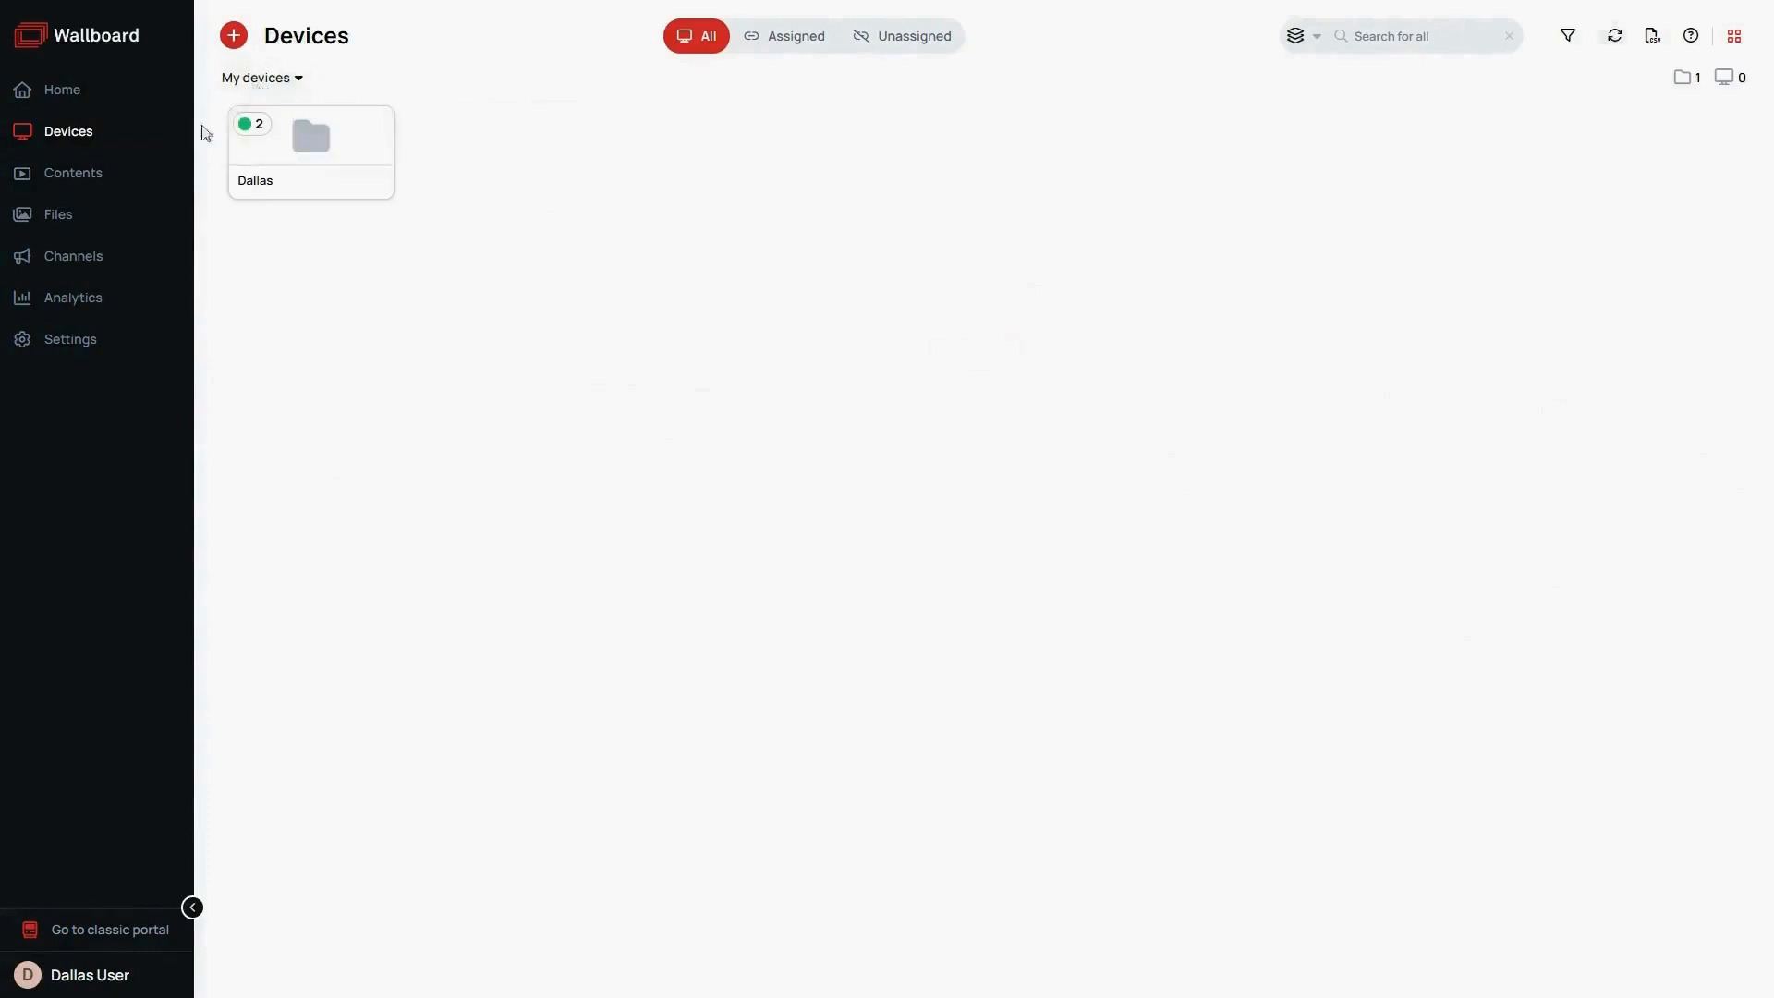
pyautogui.click(101, 180)
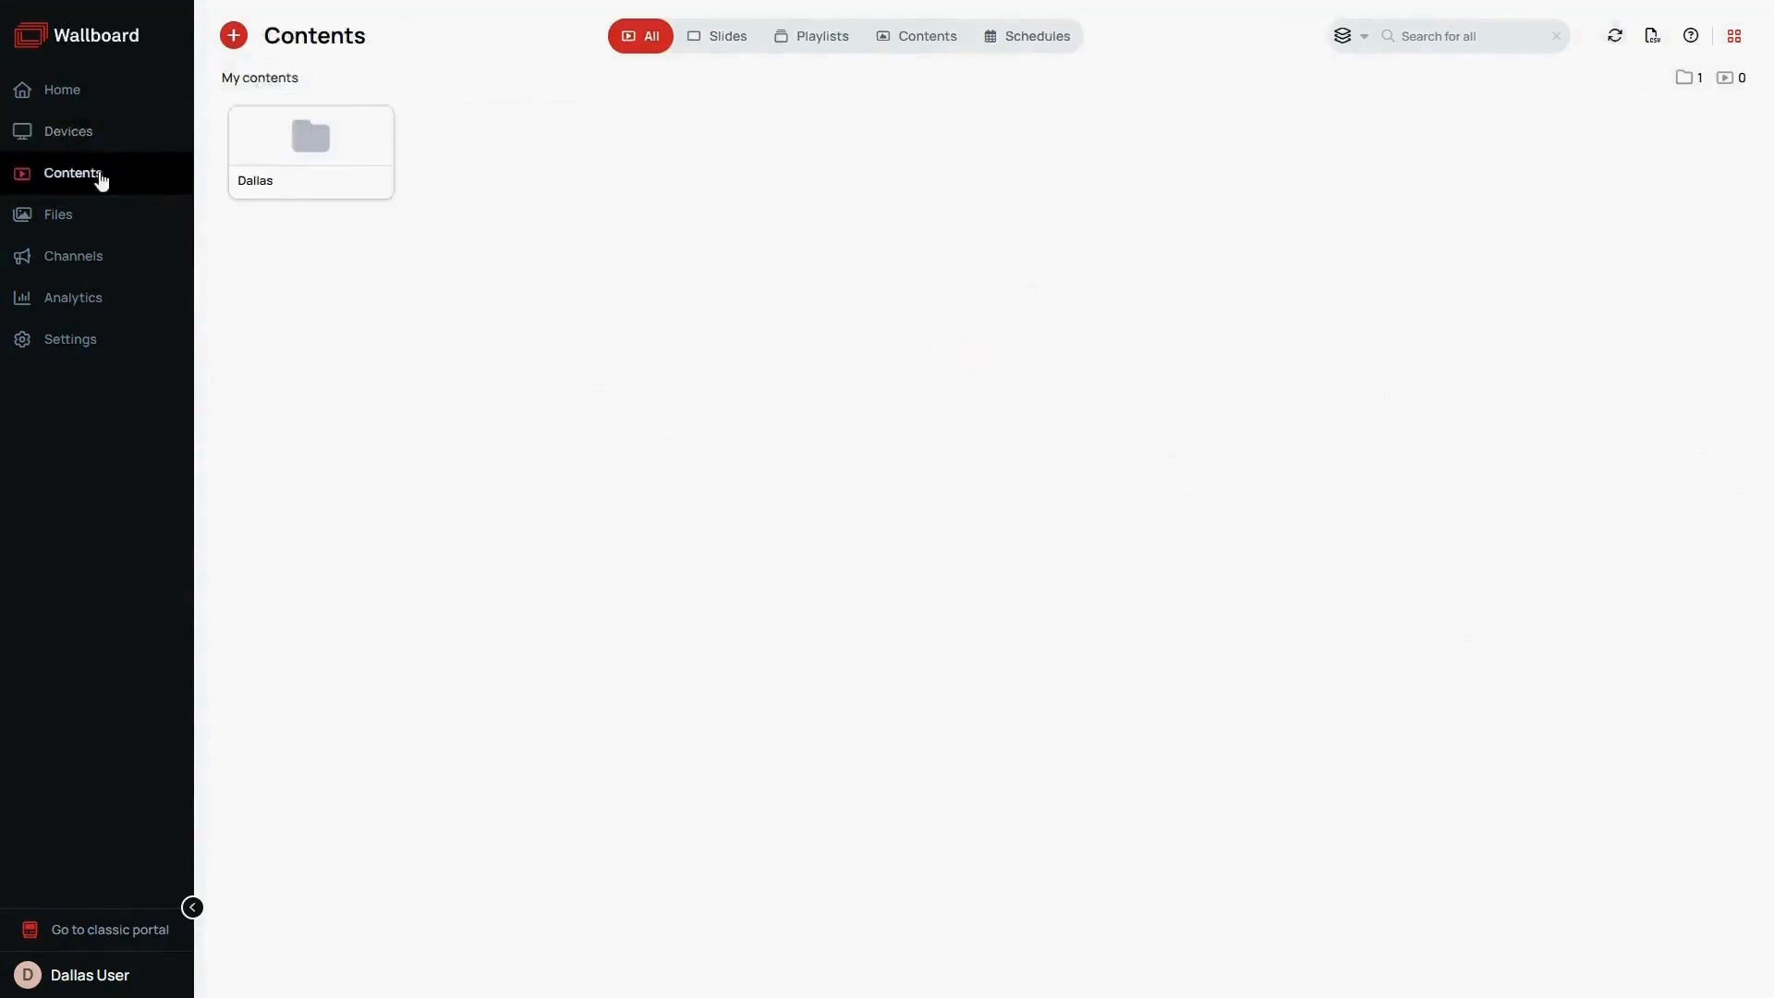
pyautogui.click(308, 138)
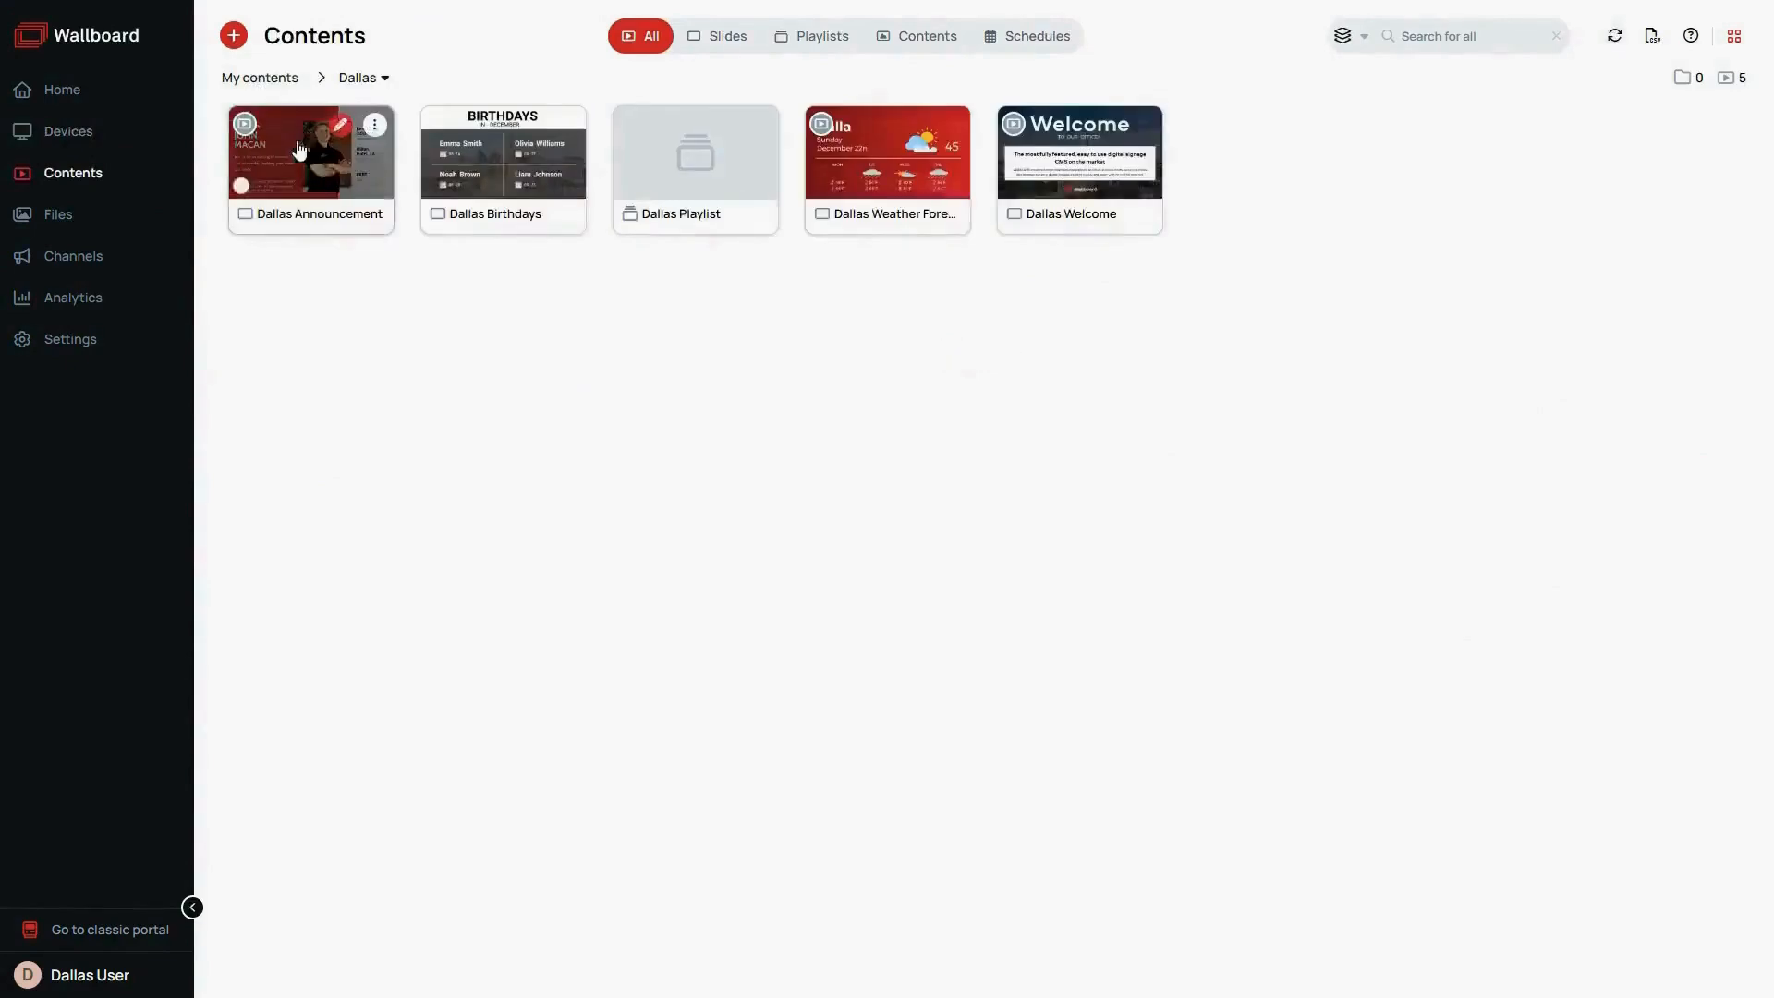
pyautogui.click(98, 215)
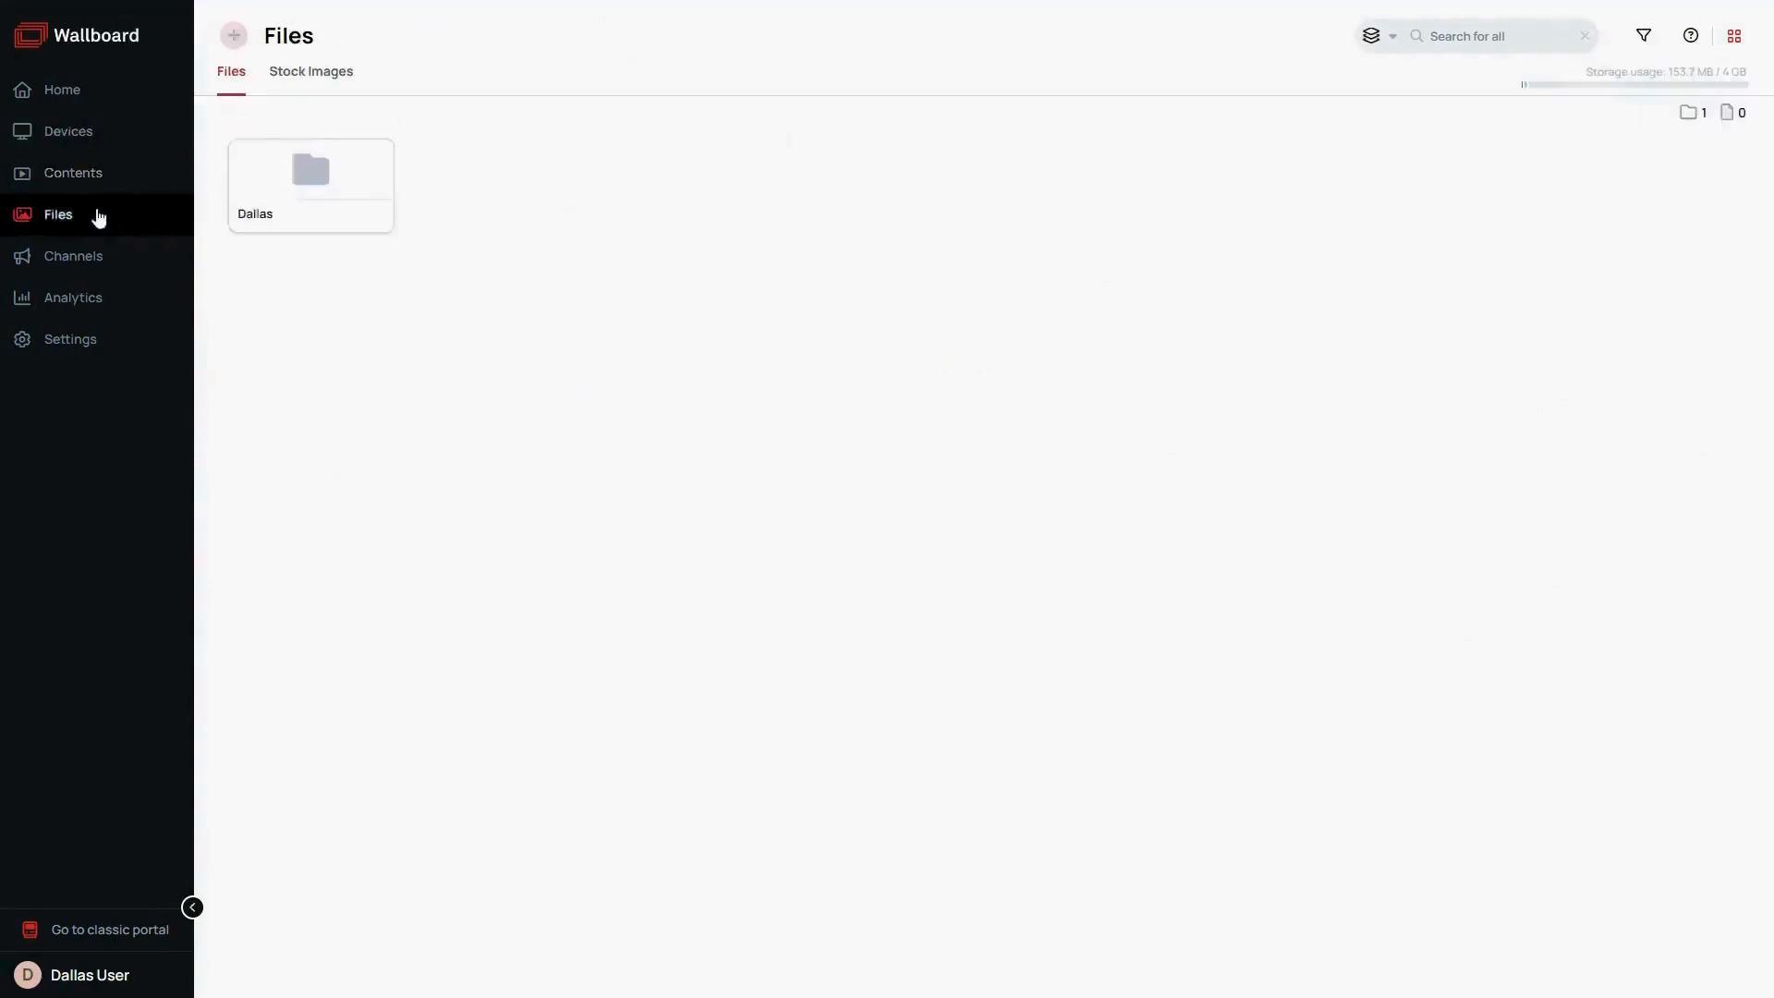
pyautogui.click(309, 182)
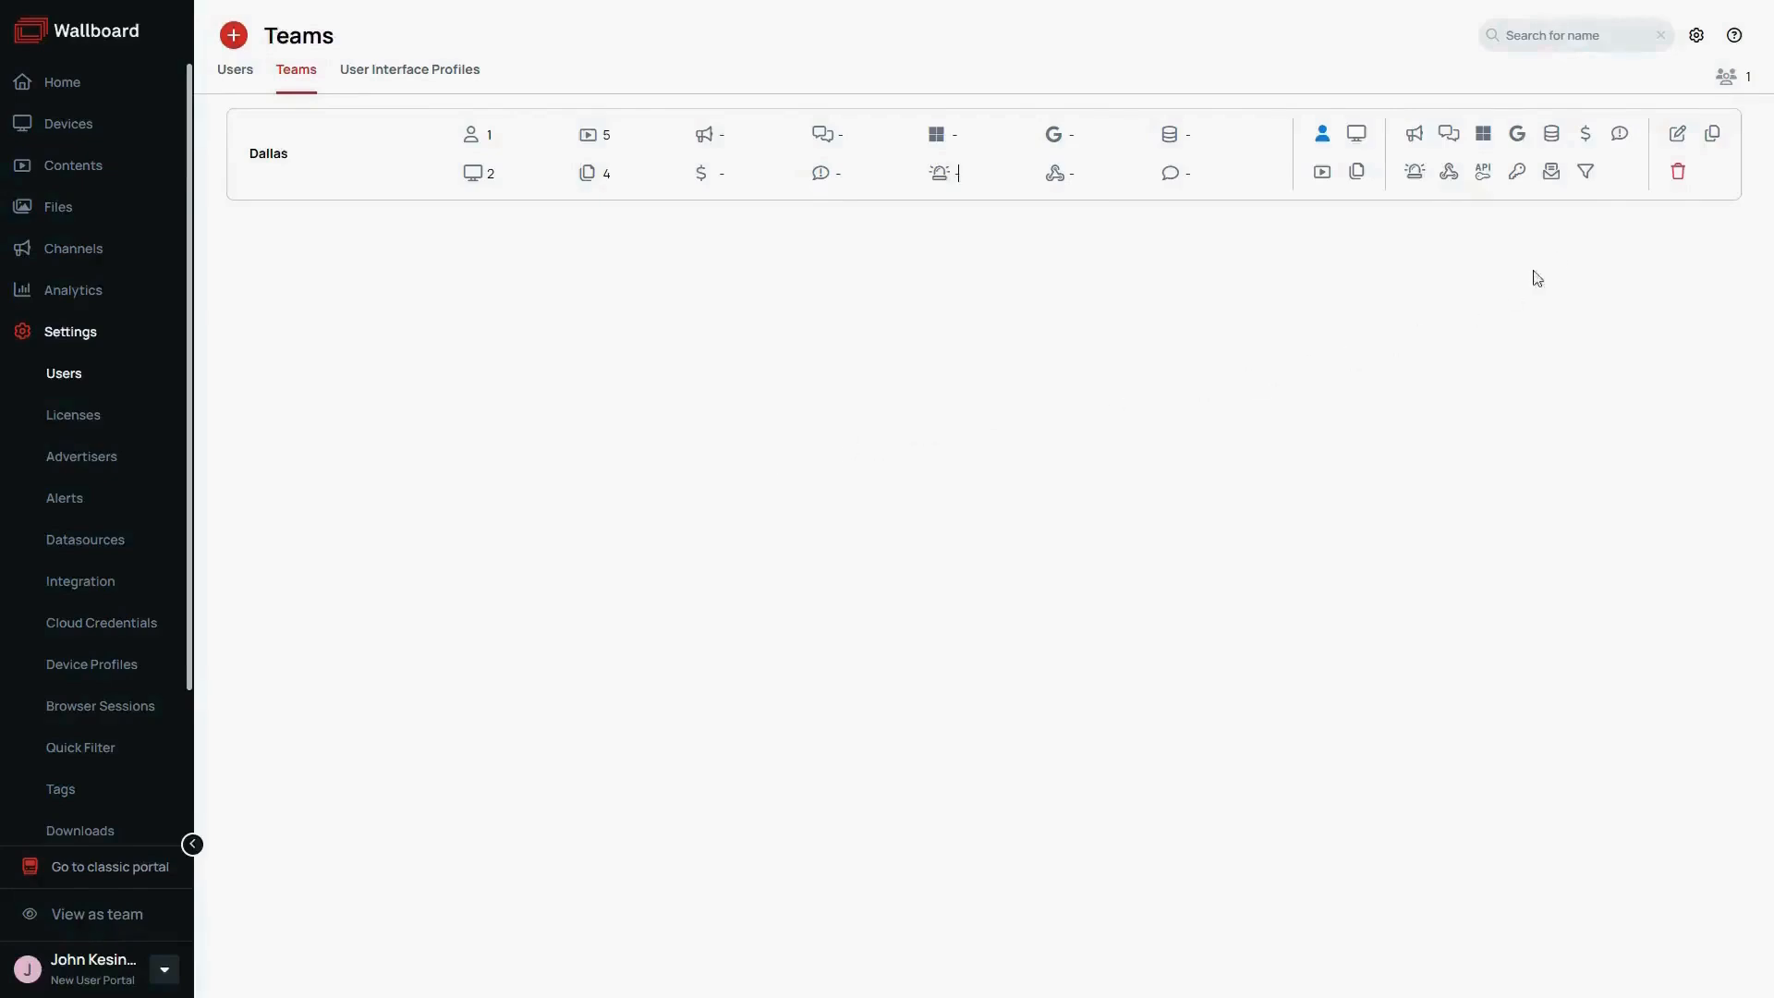
# - Turn off "Resources not assigned to team are available to everyone" in the team global settings and save
pyautogui.click(1702, 41)
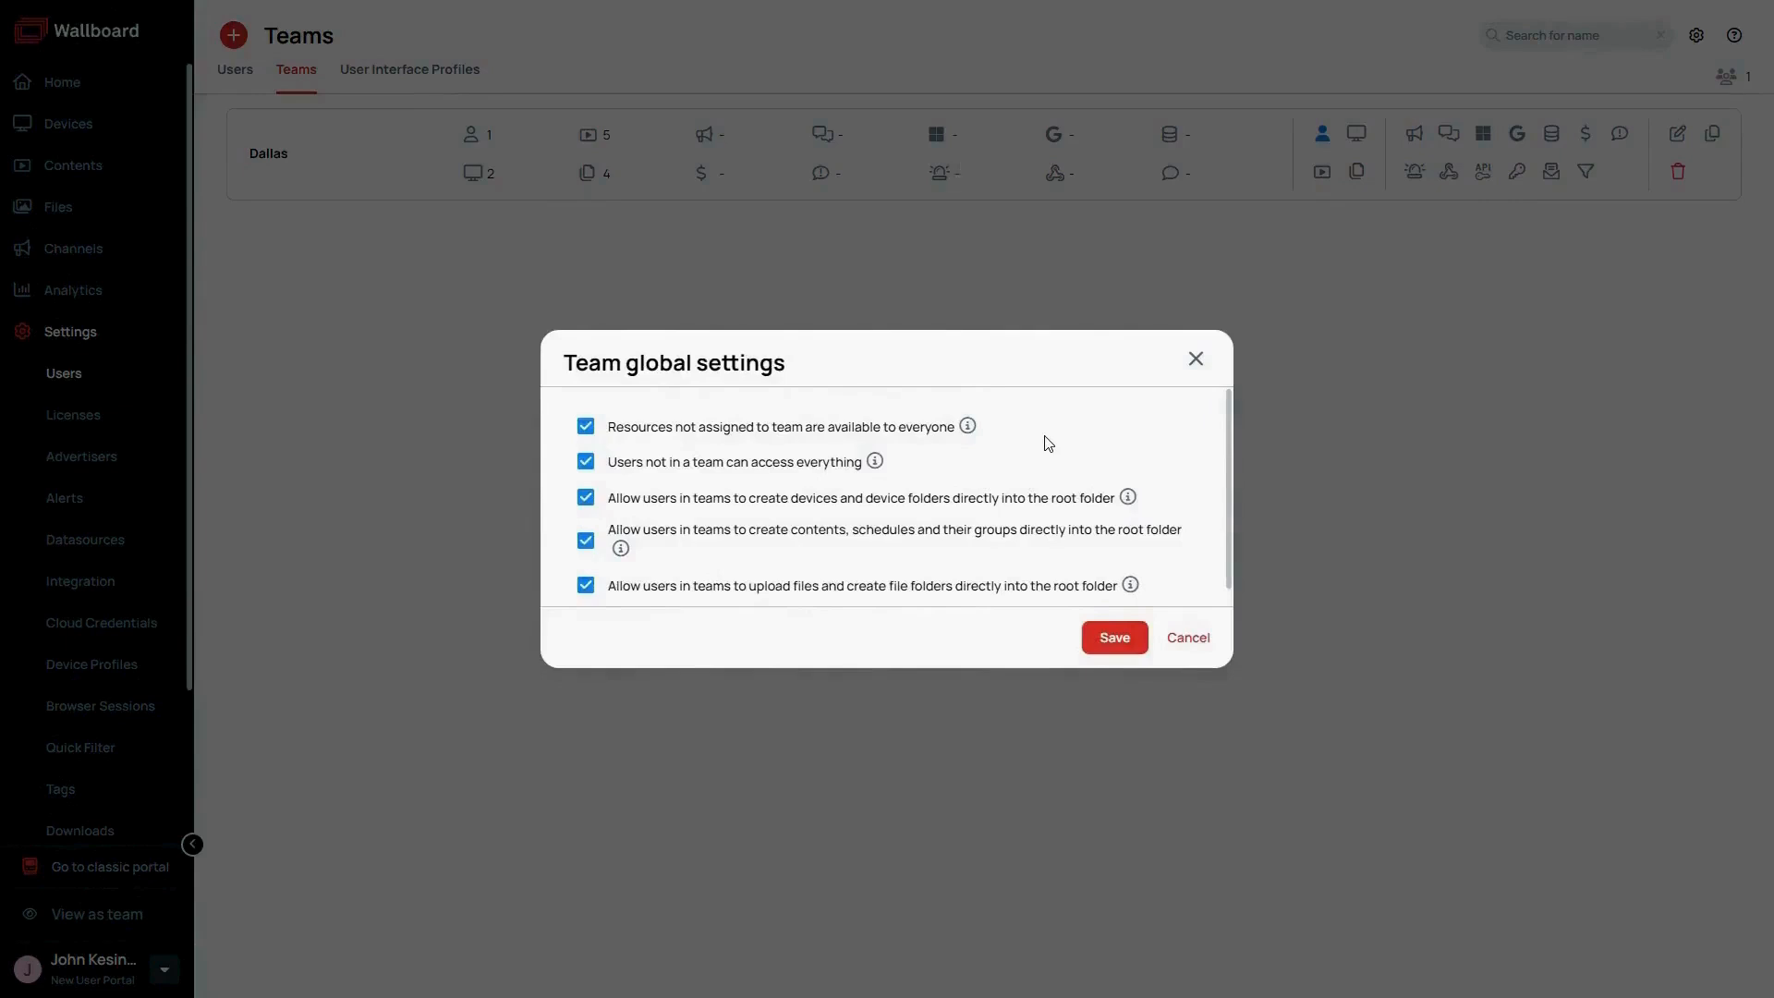
pyautogui.click(592, 432)
pyautogui.click(1097, 652)
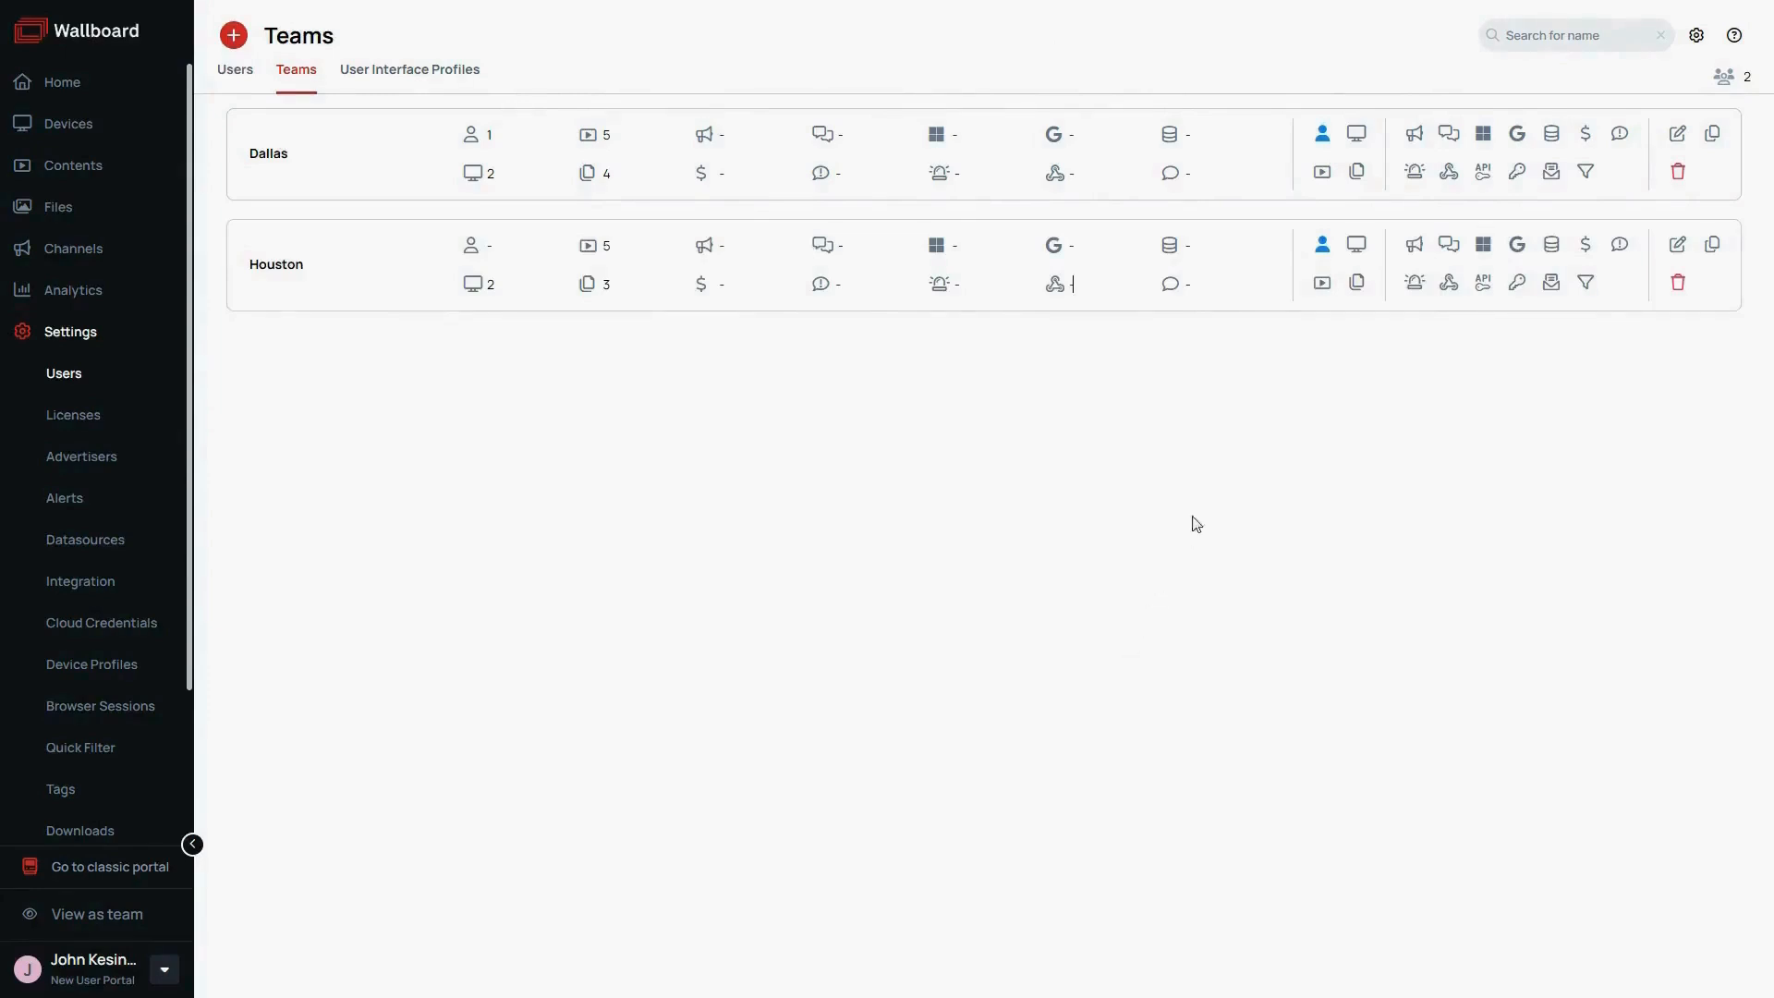
# - Add Houston User as a member of the Houston team and save the membership
pyautogui.click(1321, 244)
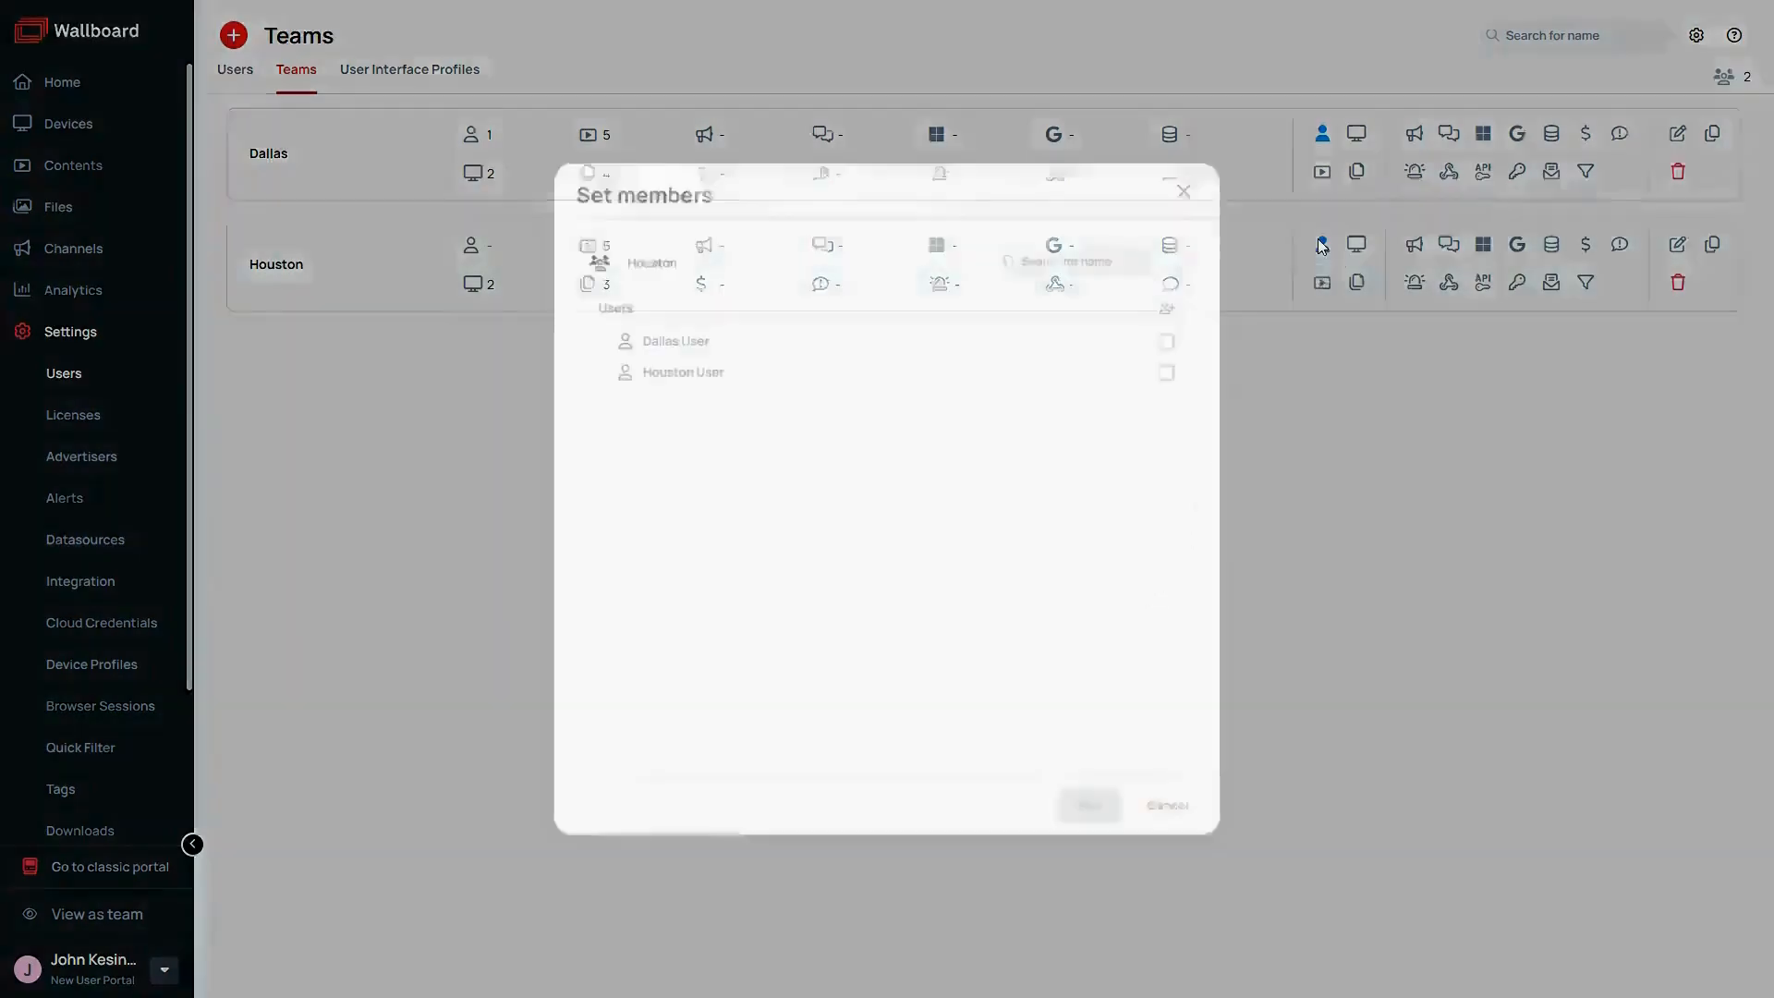
pyautogui.click(1179, 369)
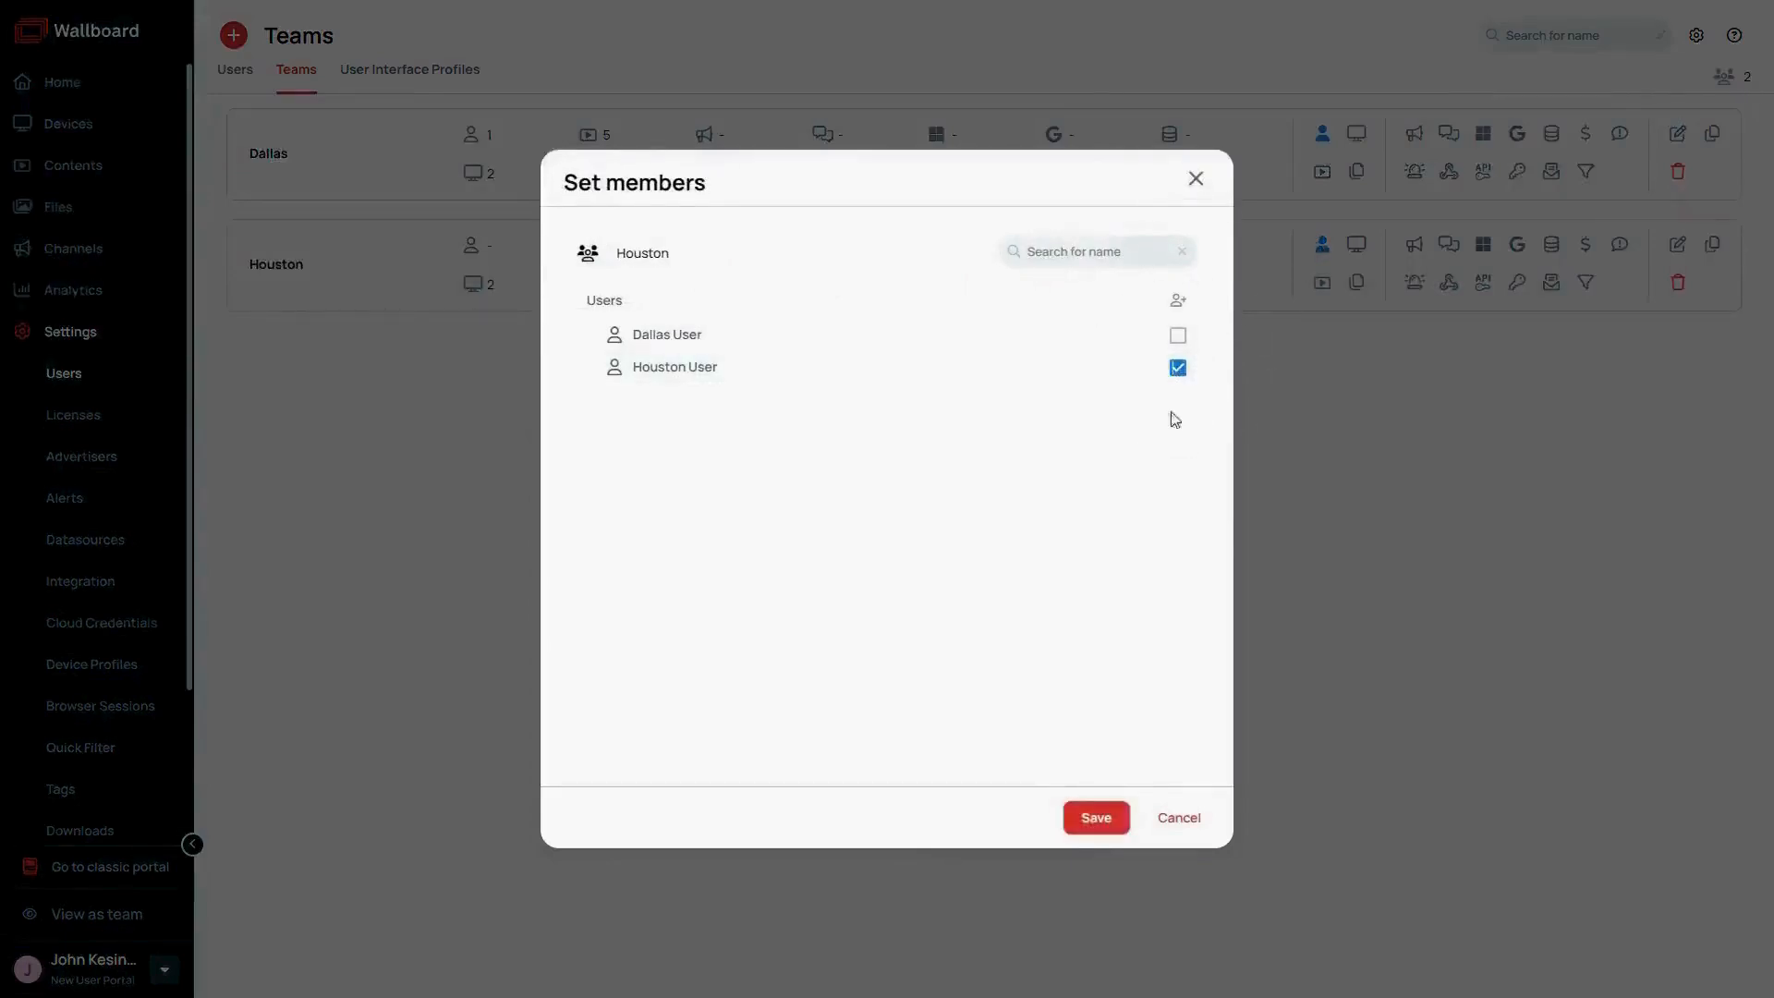
pyautogui.click(1088, 819)
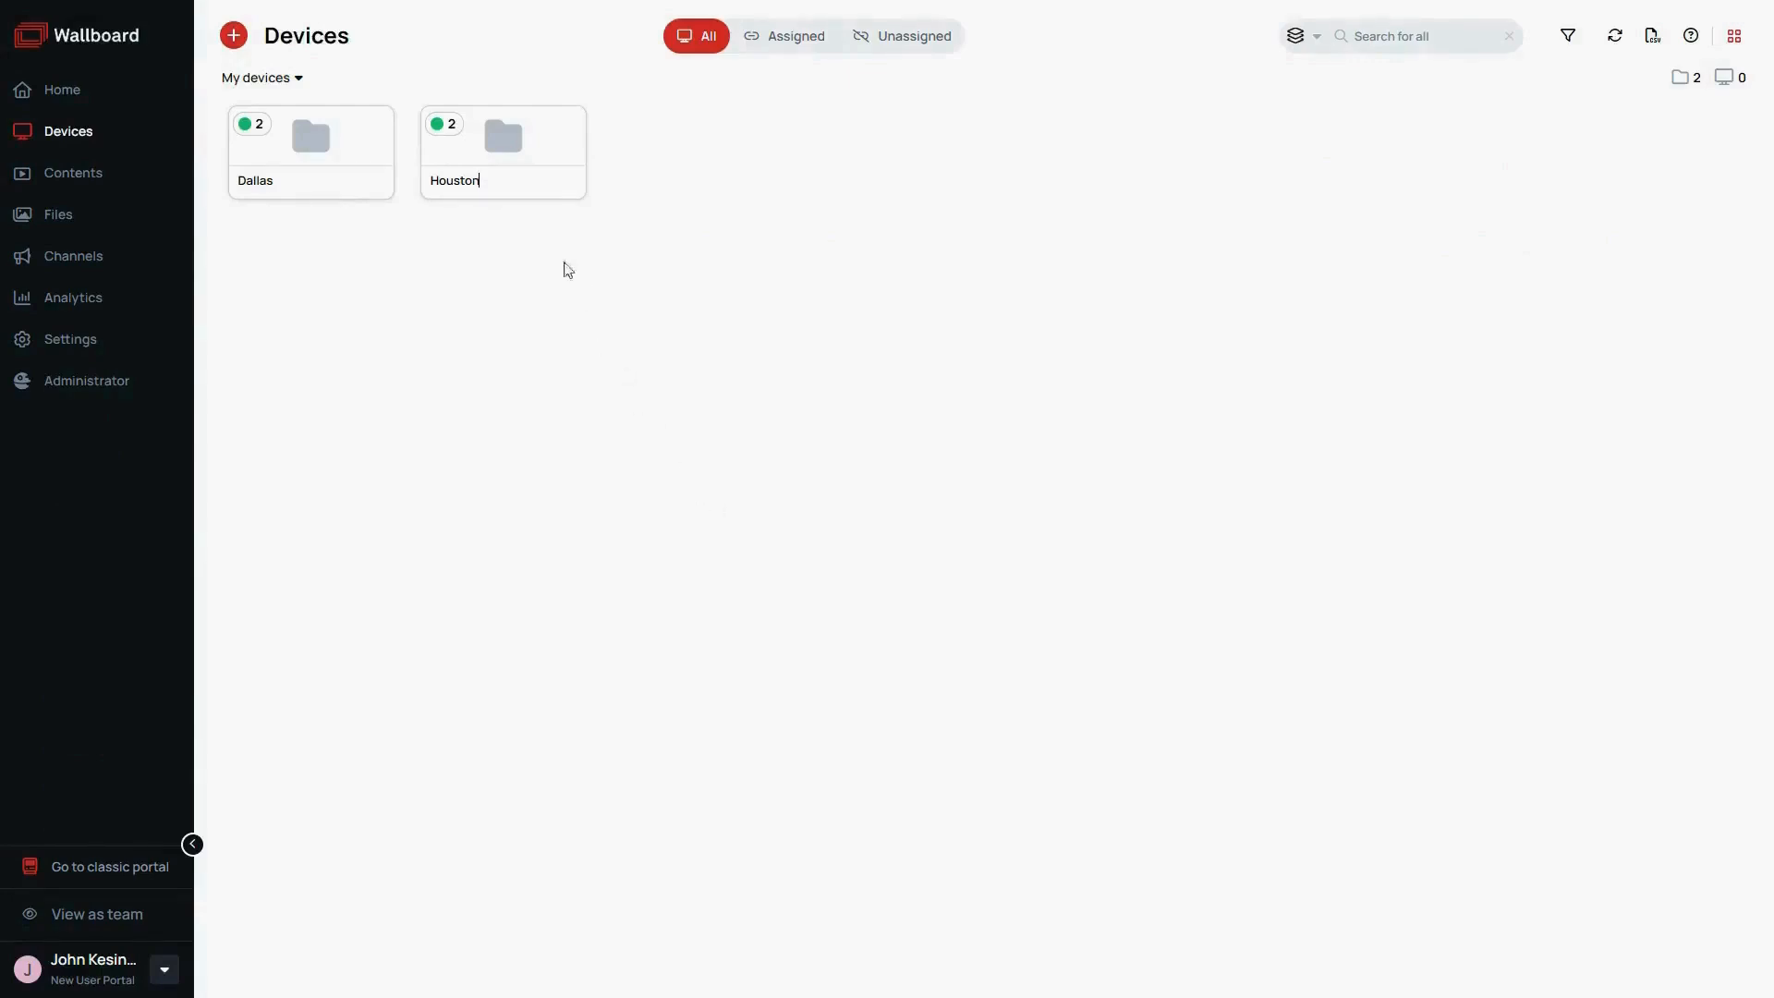
# - Check the content assigned to the devices in the Houston folder, and open the Corporate + Houston playlist in the designer
pyautogui.click(529, 153)
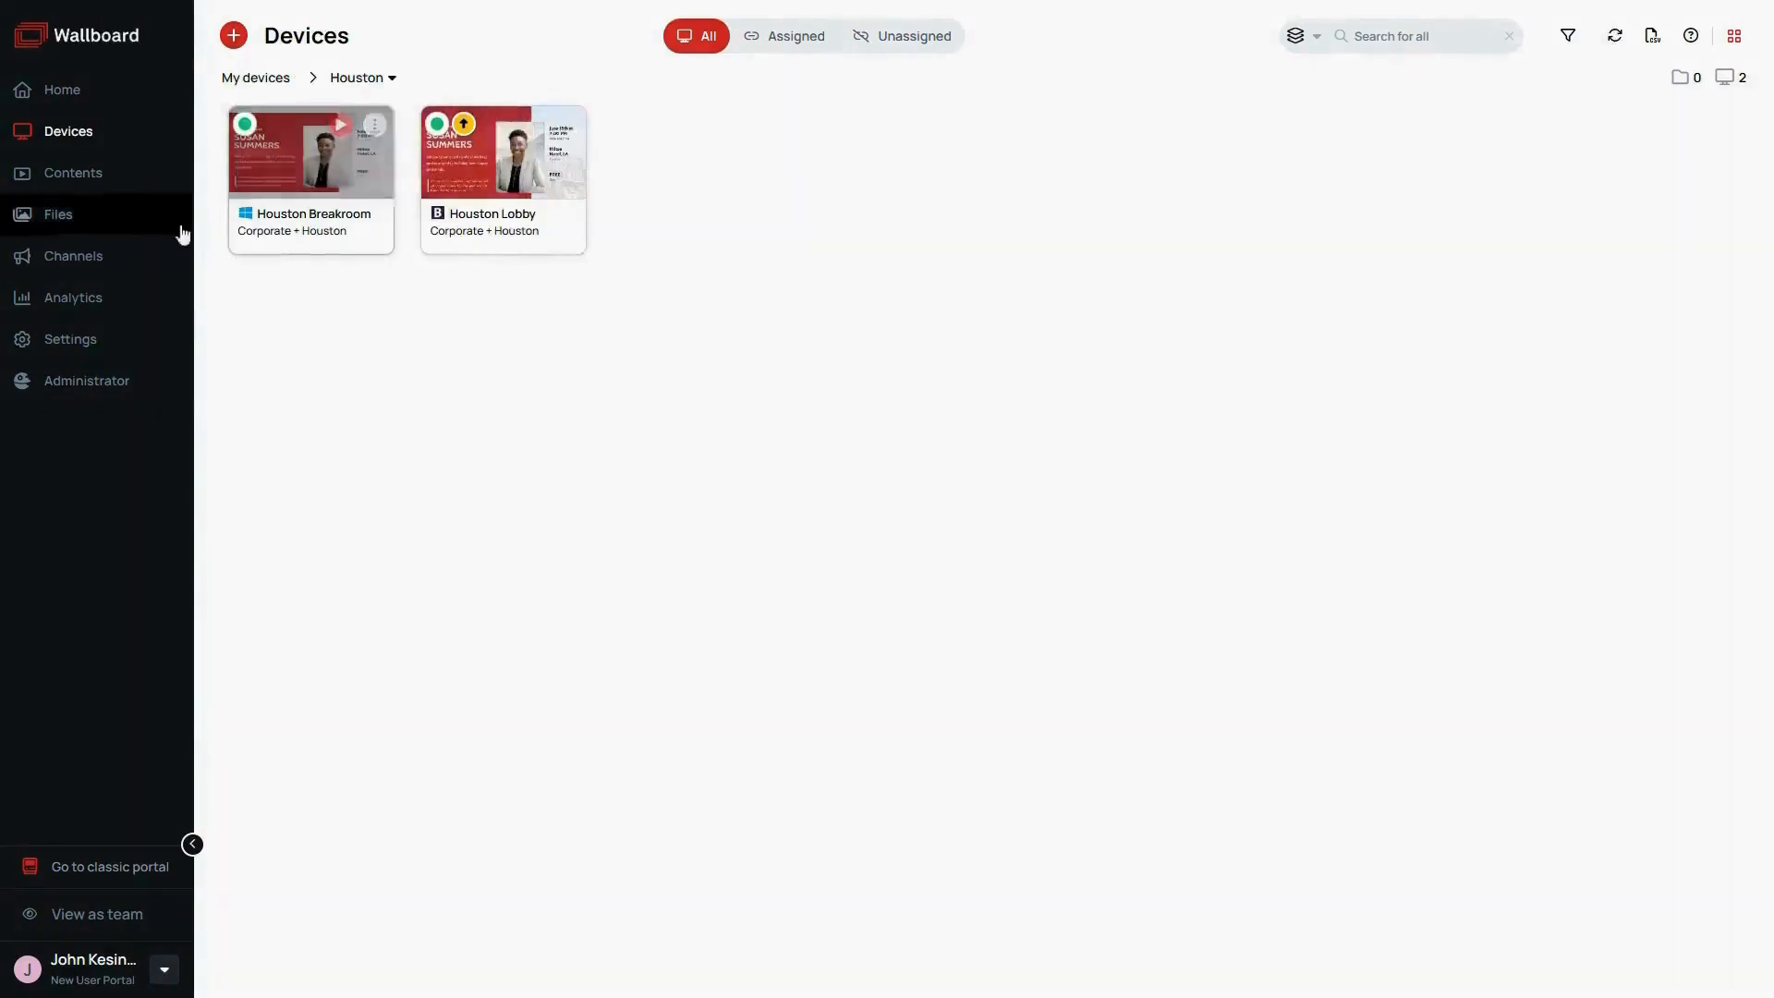
pyautogui.click(127, 185)
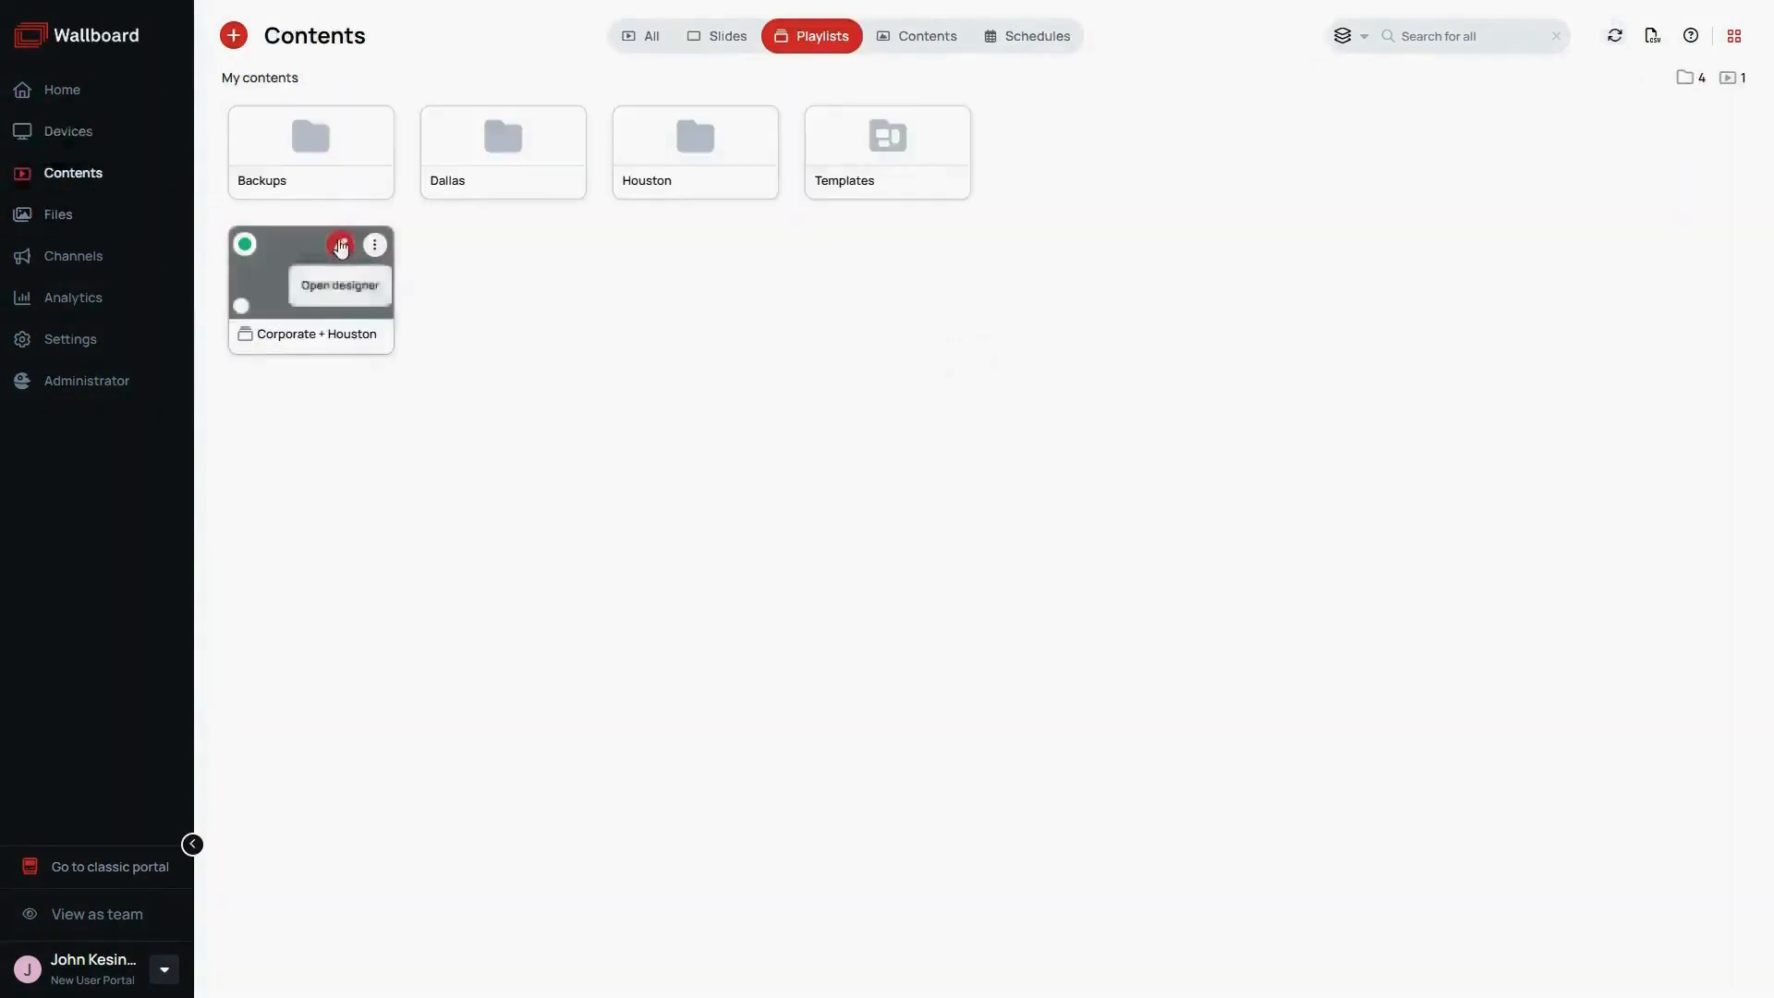
pyautogui.click(340, 244)
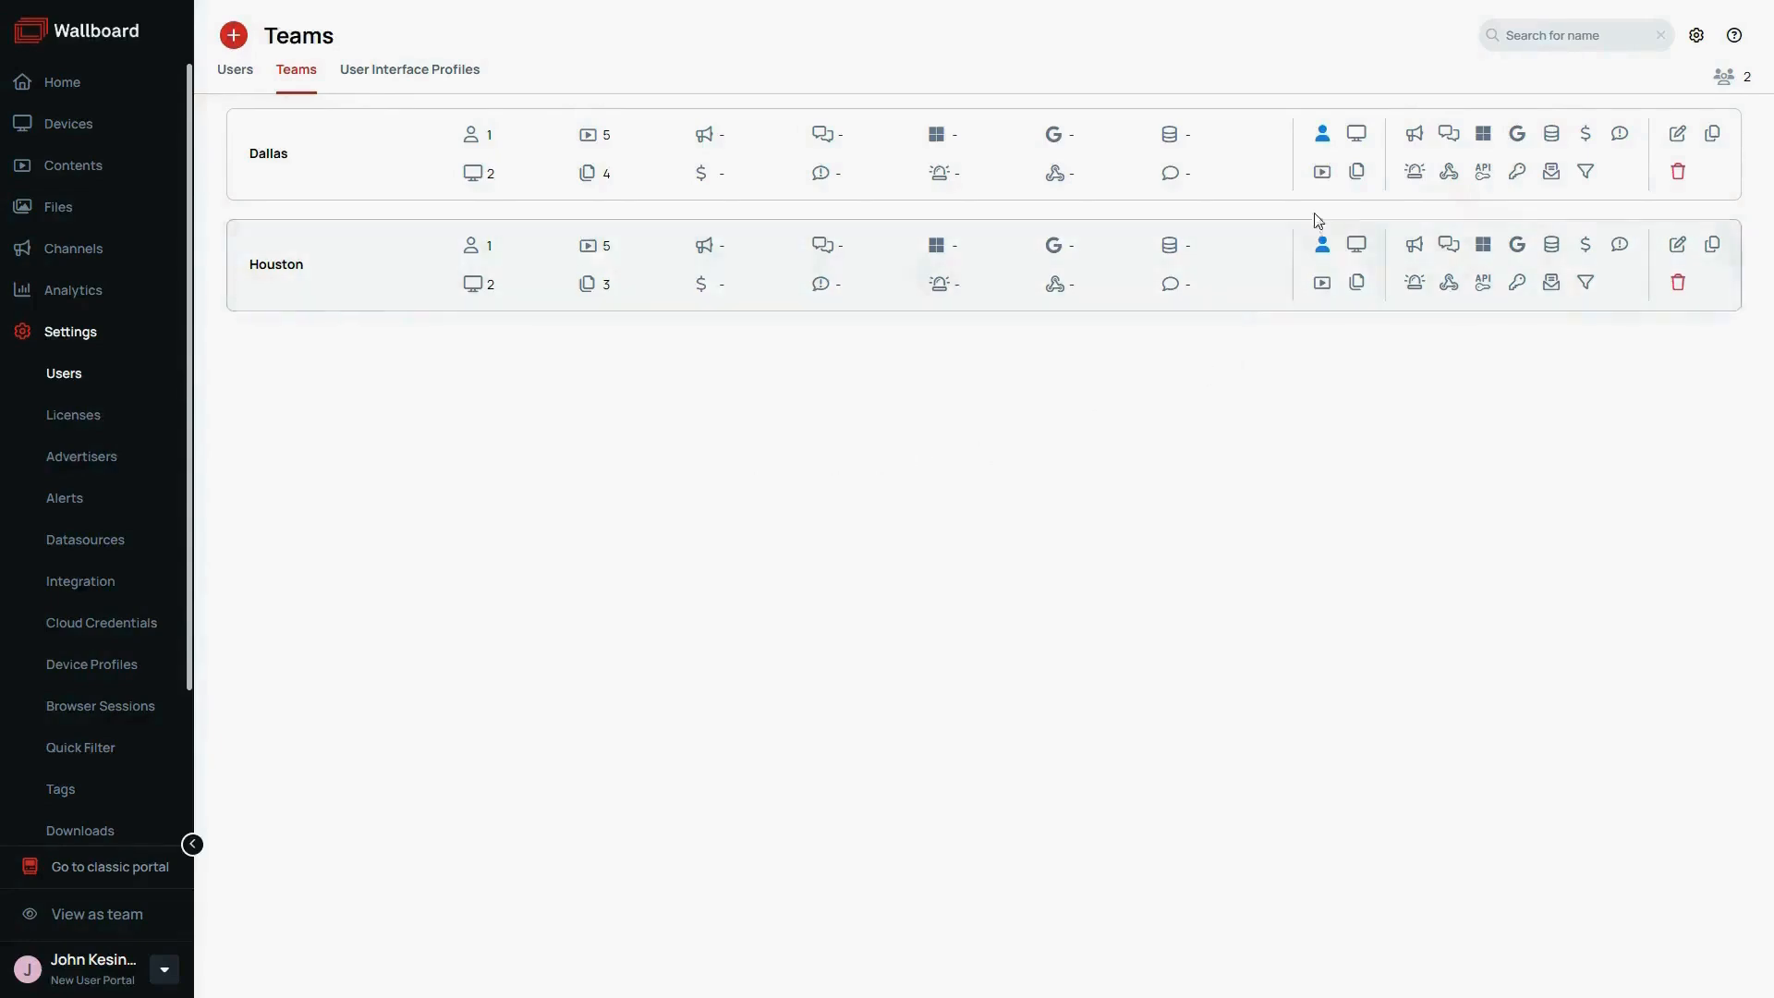
# - Set the Houston team's access to the Houston device folder, Houston Breakroom and Houston Lobby to read only, and save
pyautogui.click(1356, 245)
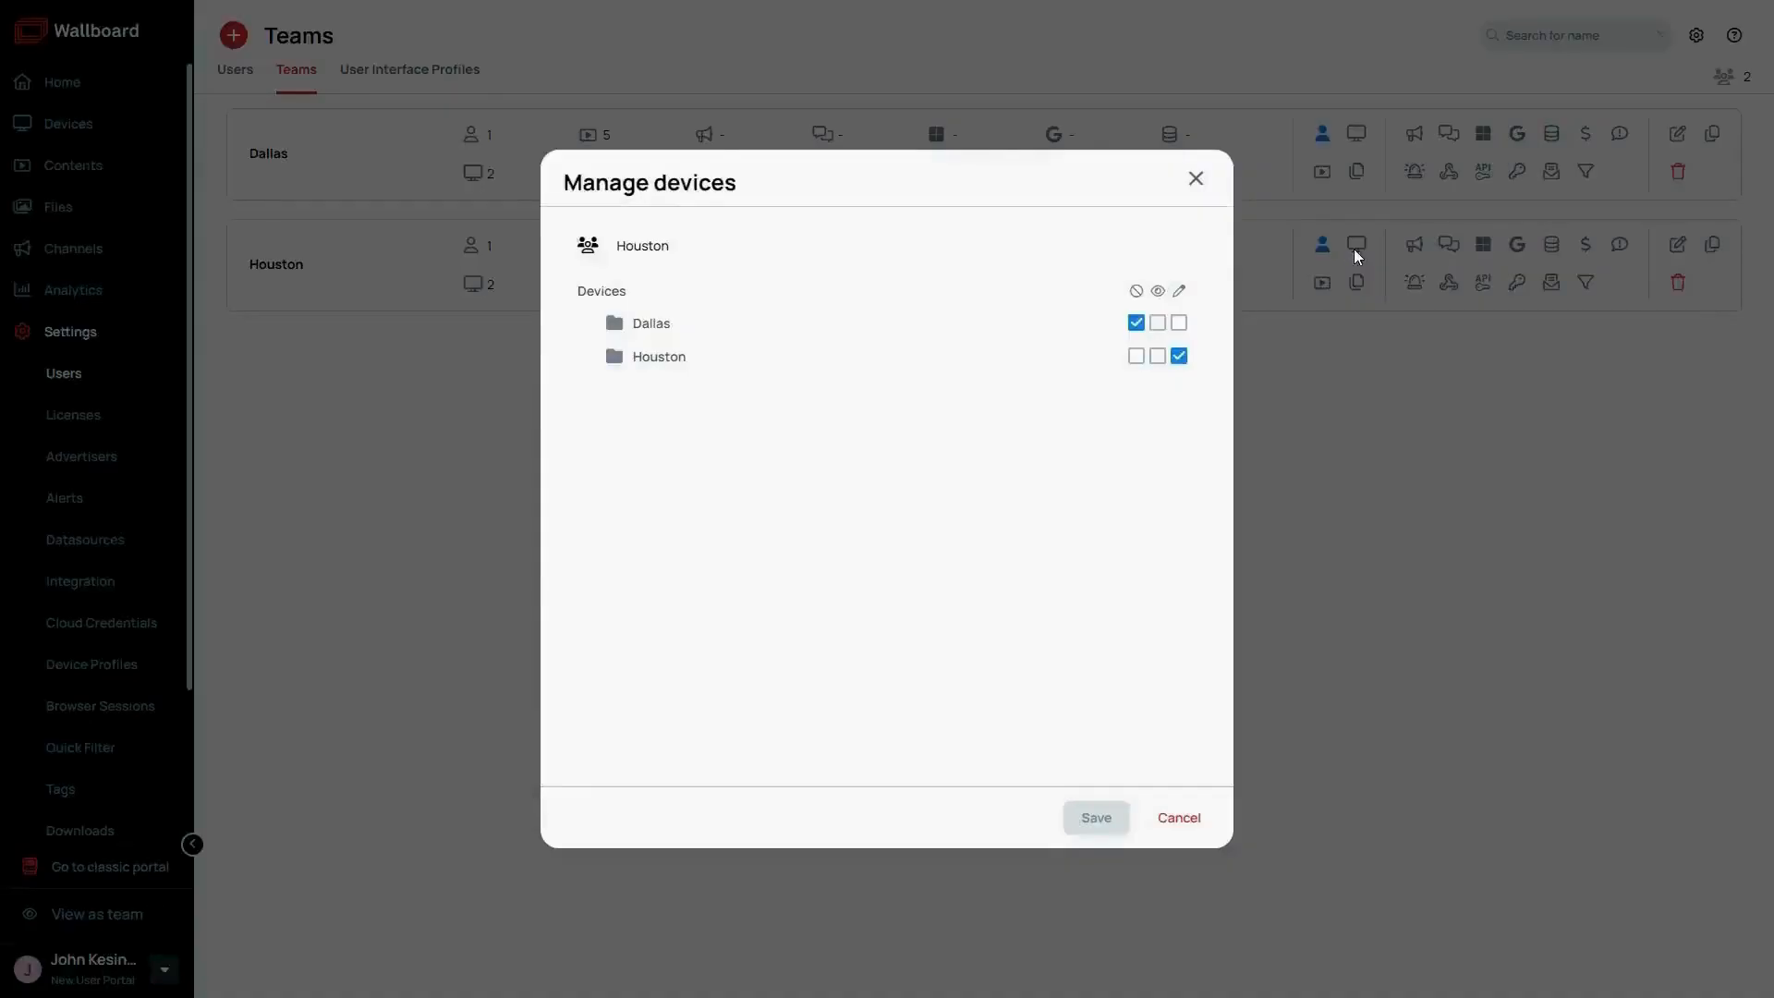
pyautogui.click(656, 360)
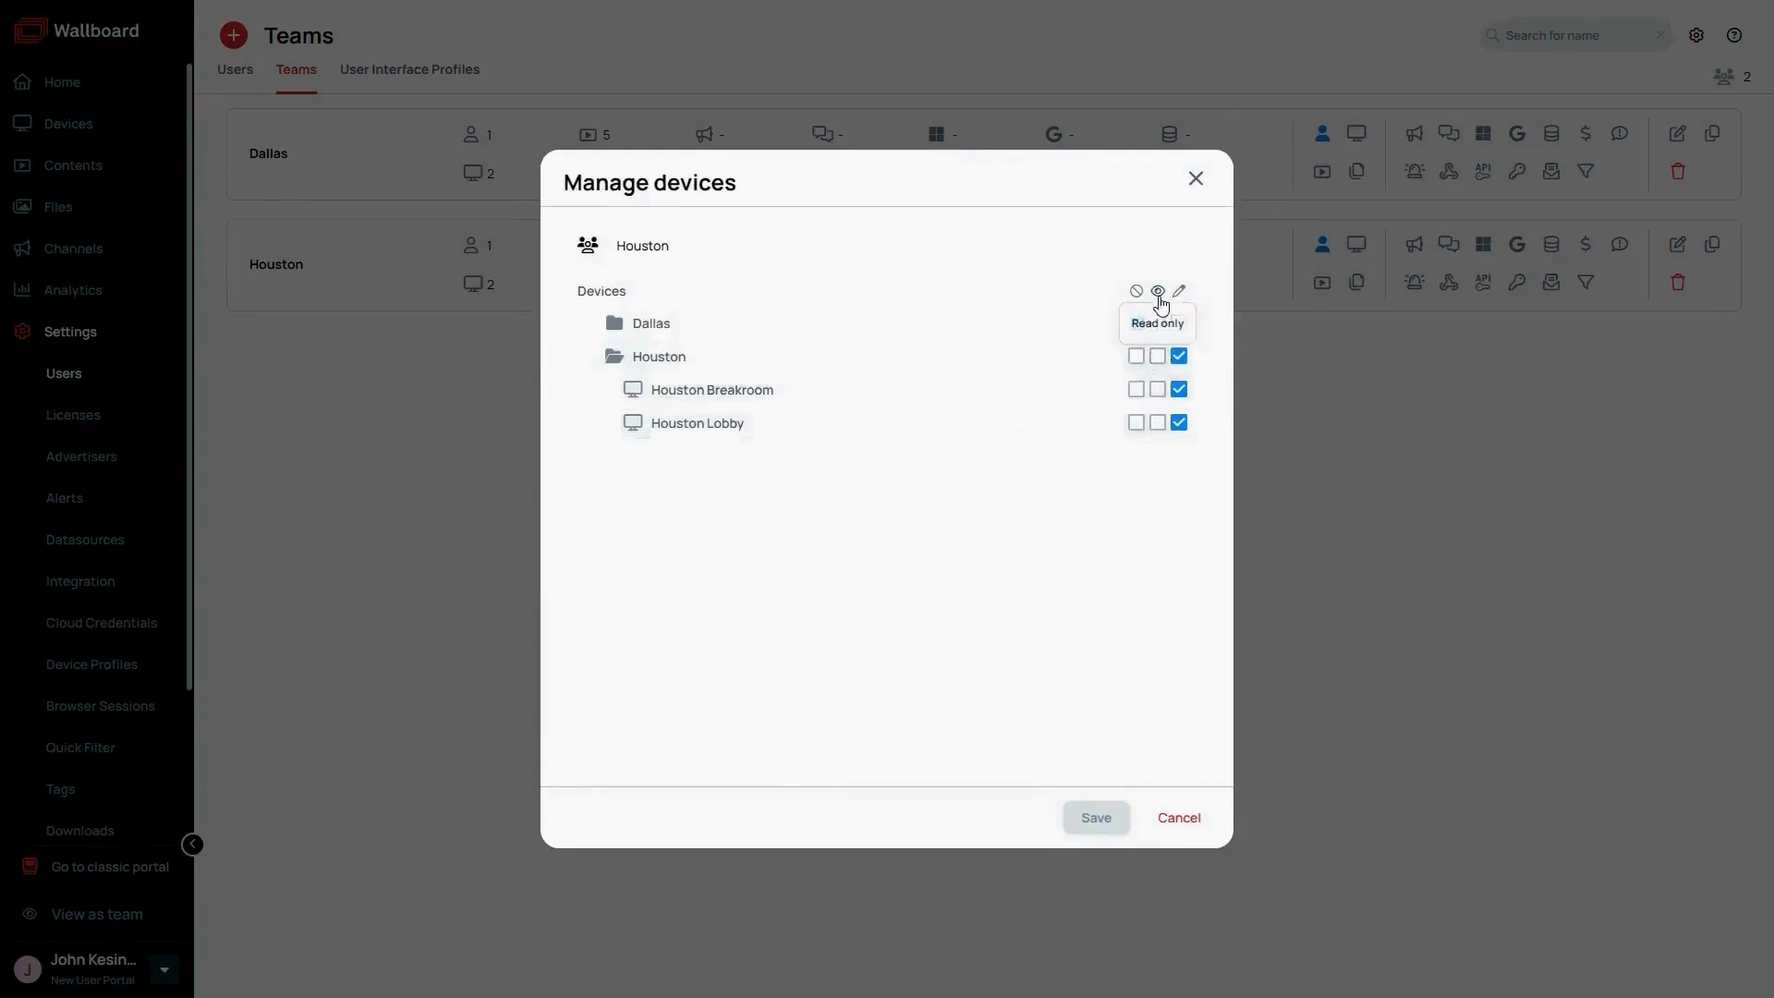
pyautogui.click(1158, 356)
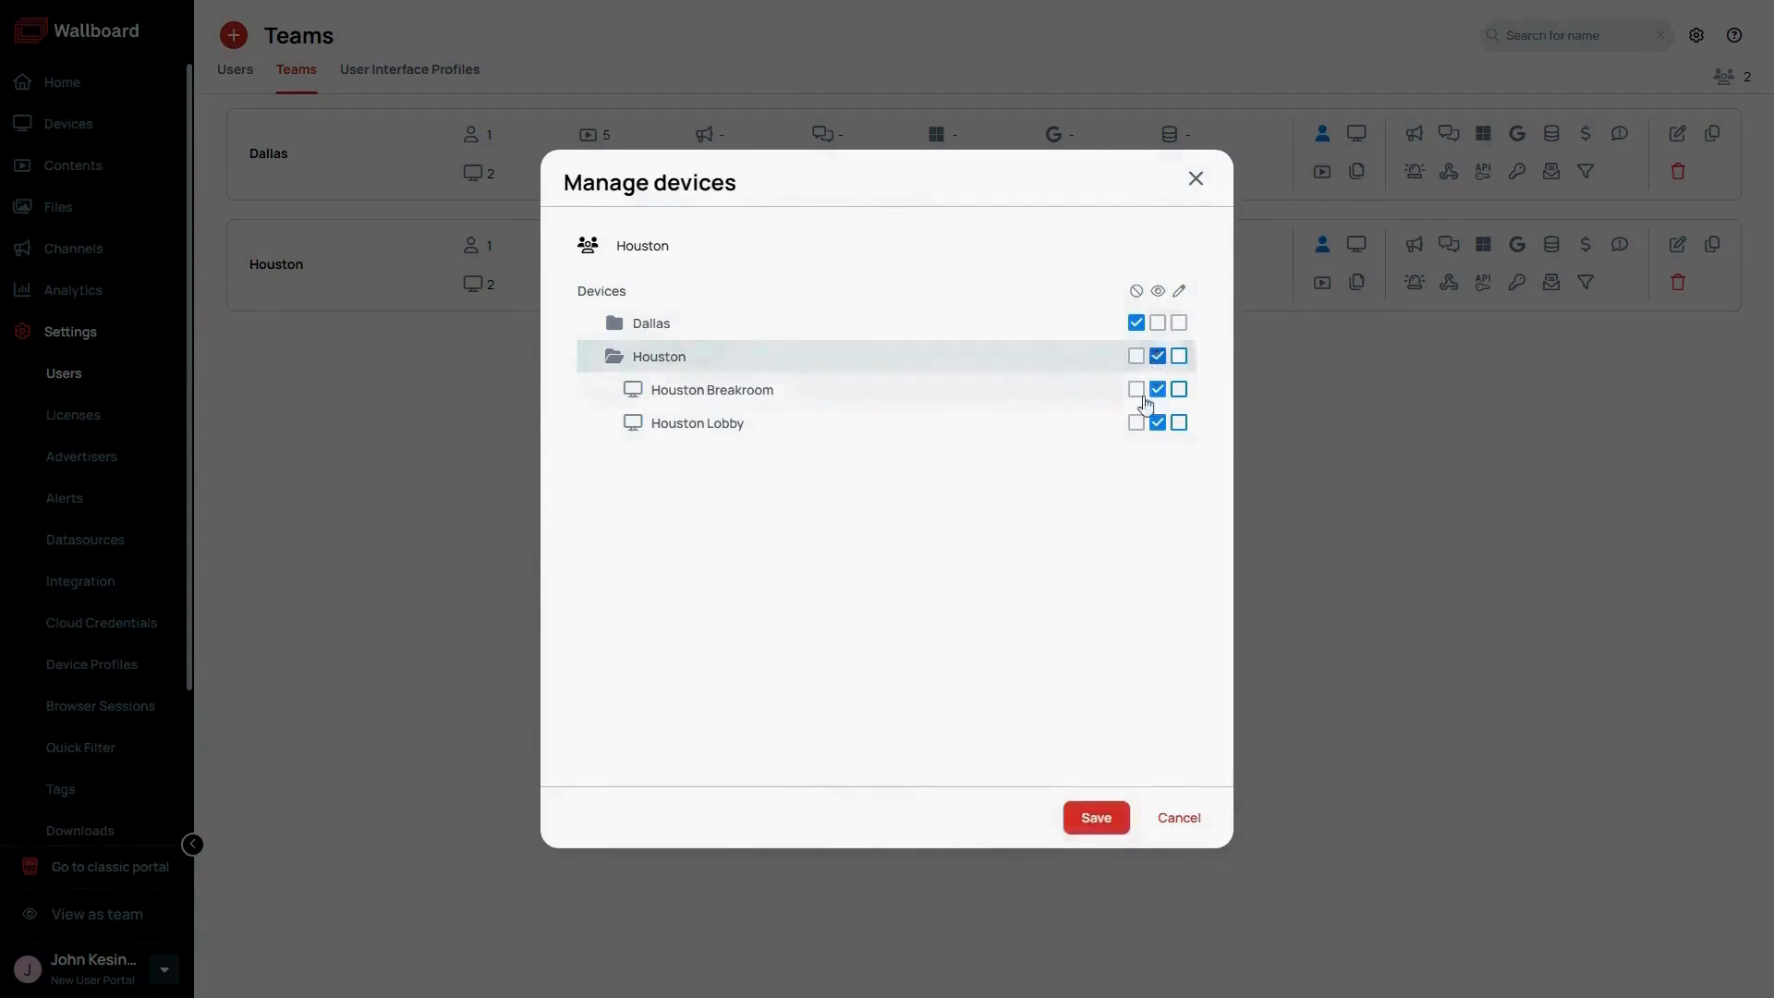
pyautogui.click(1087, 818)
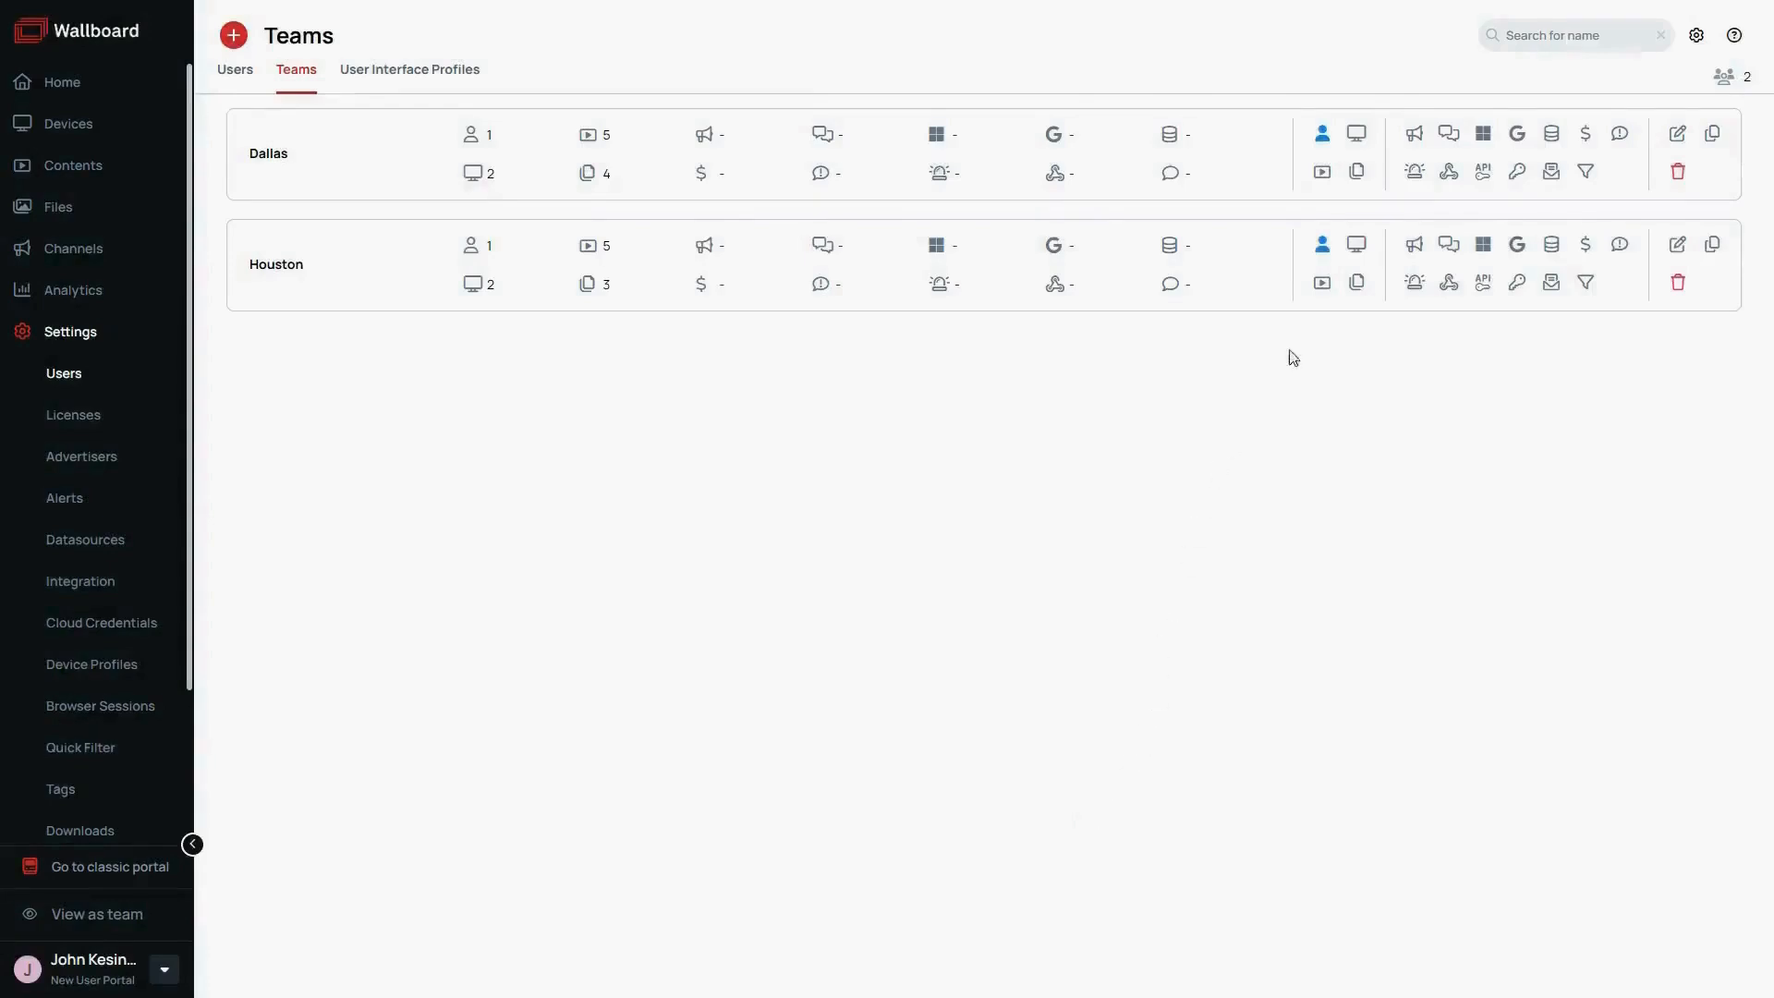
# - Grant the Houston team read-only access to the Corporate + Houston playlist, keeping edit access to the Houston content folder, and save
pyautogui.click(1325, 296)
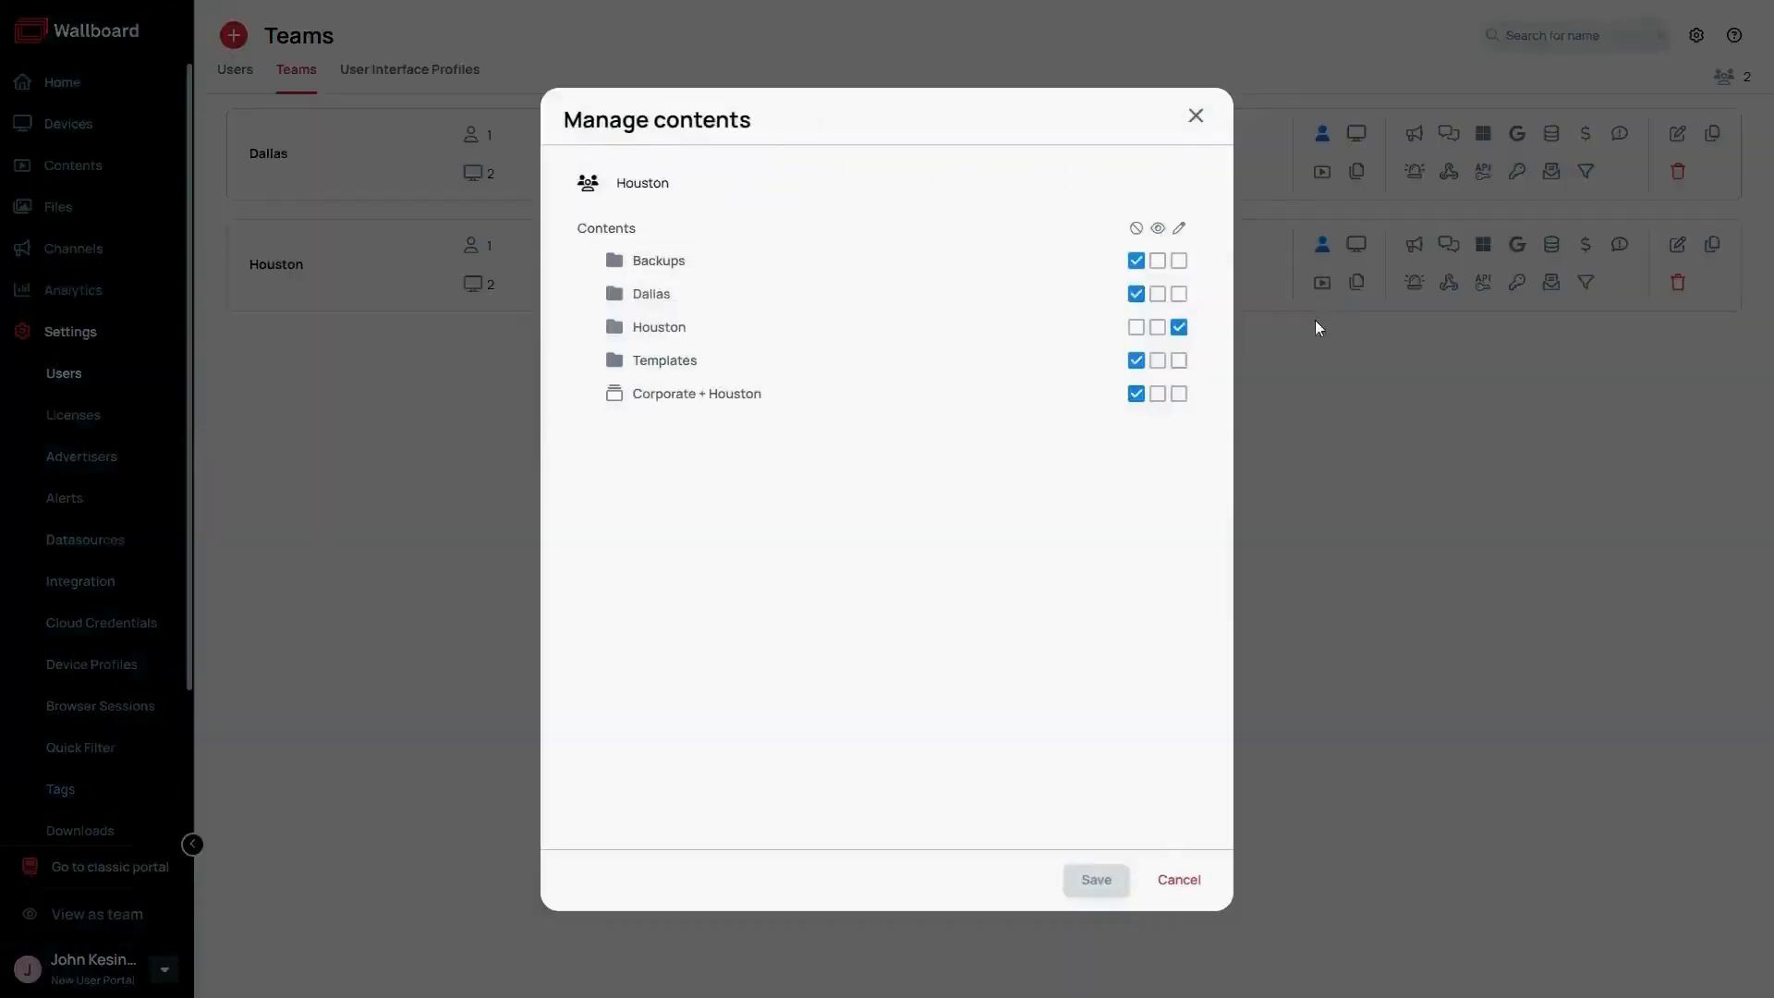
pyautogui.click(653, 335)
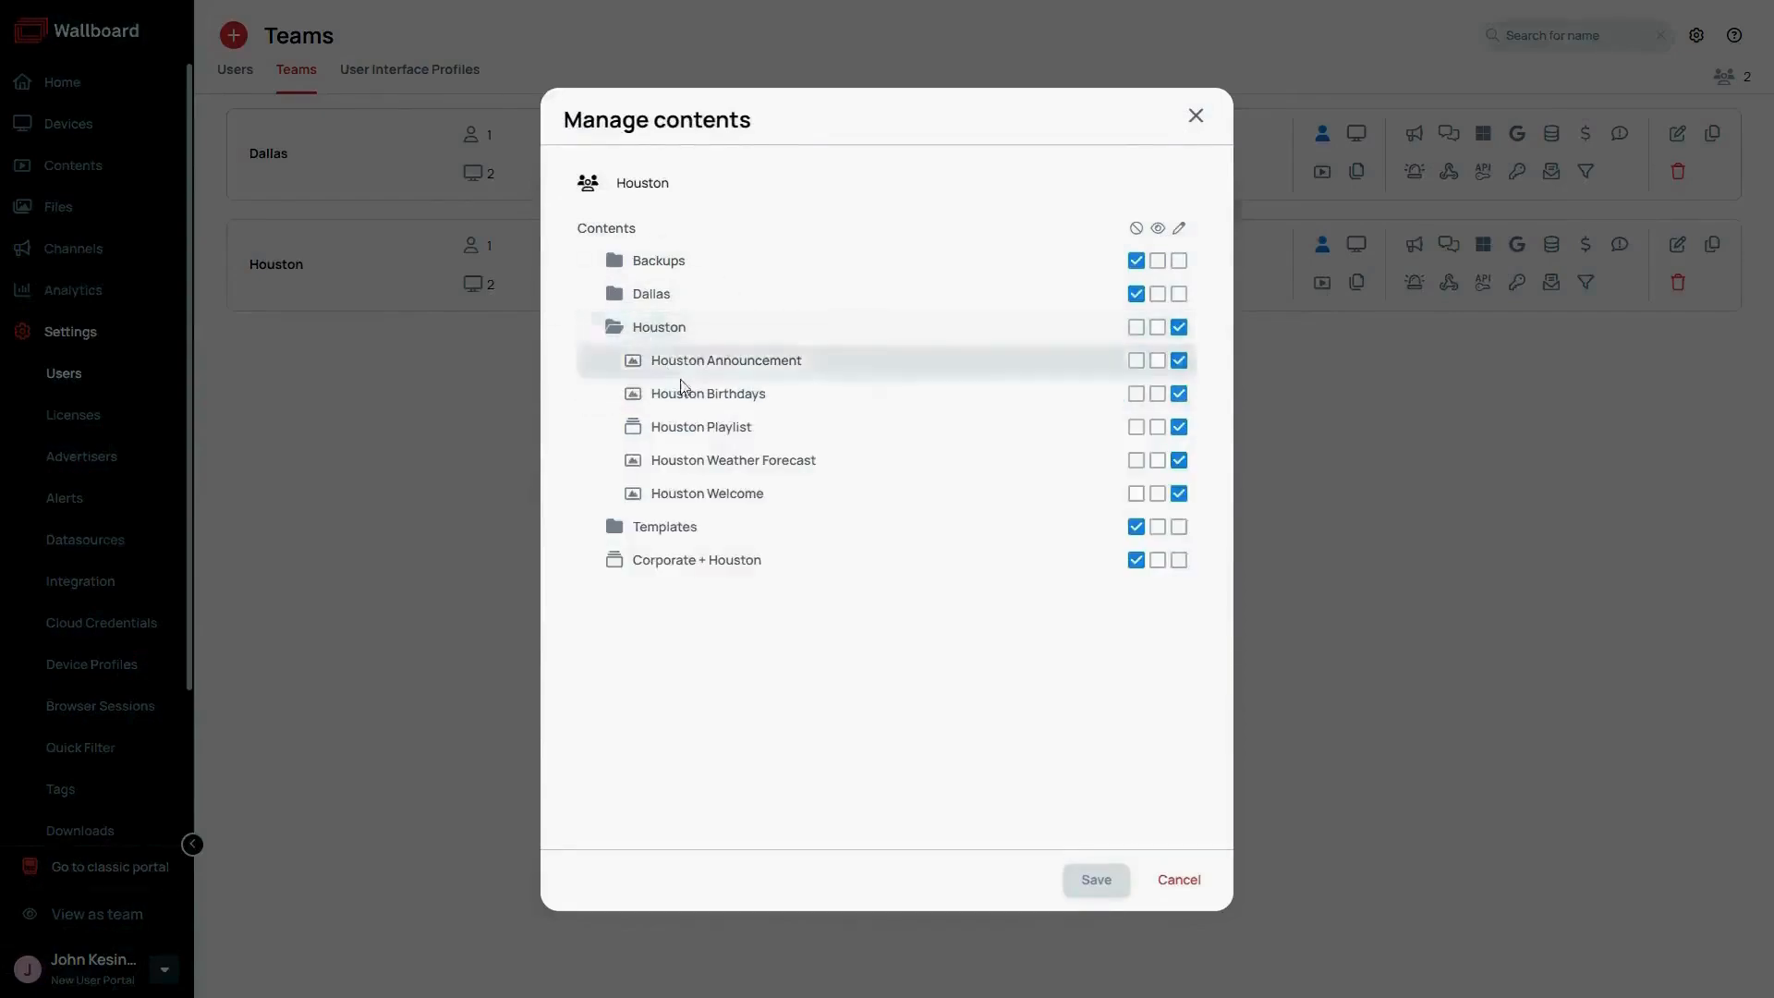
pyautogui.click(1178, 492)
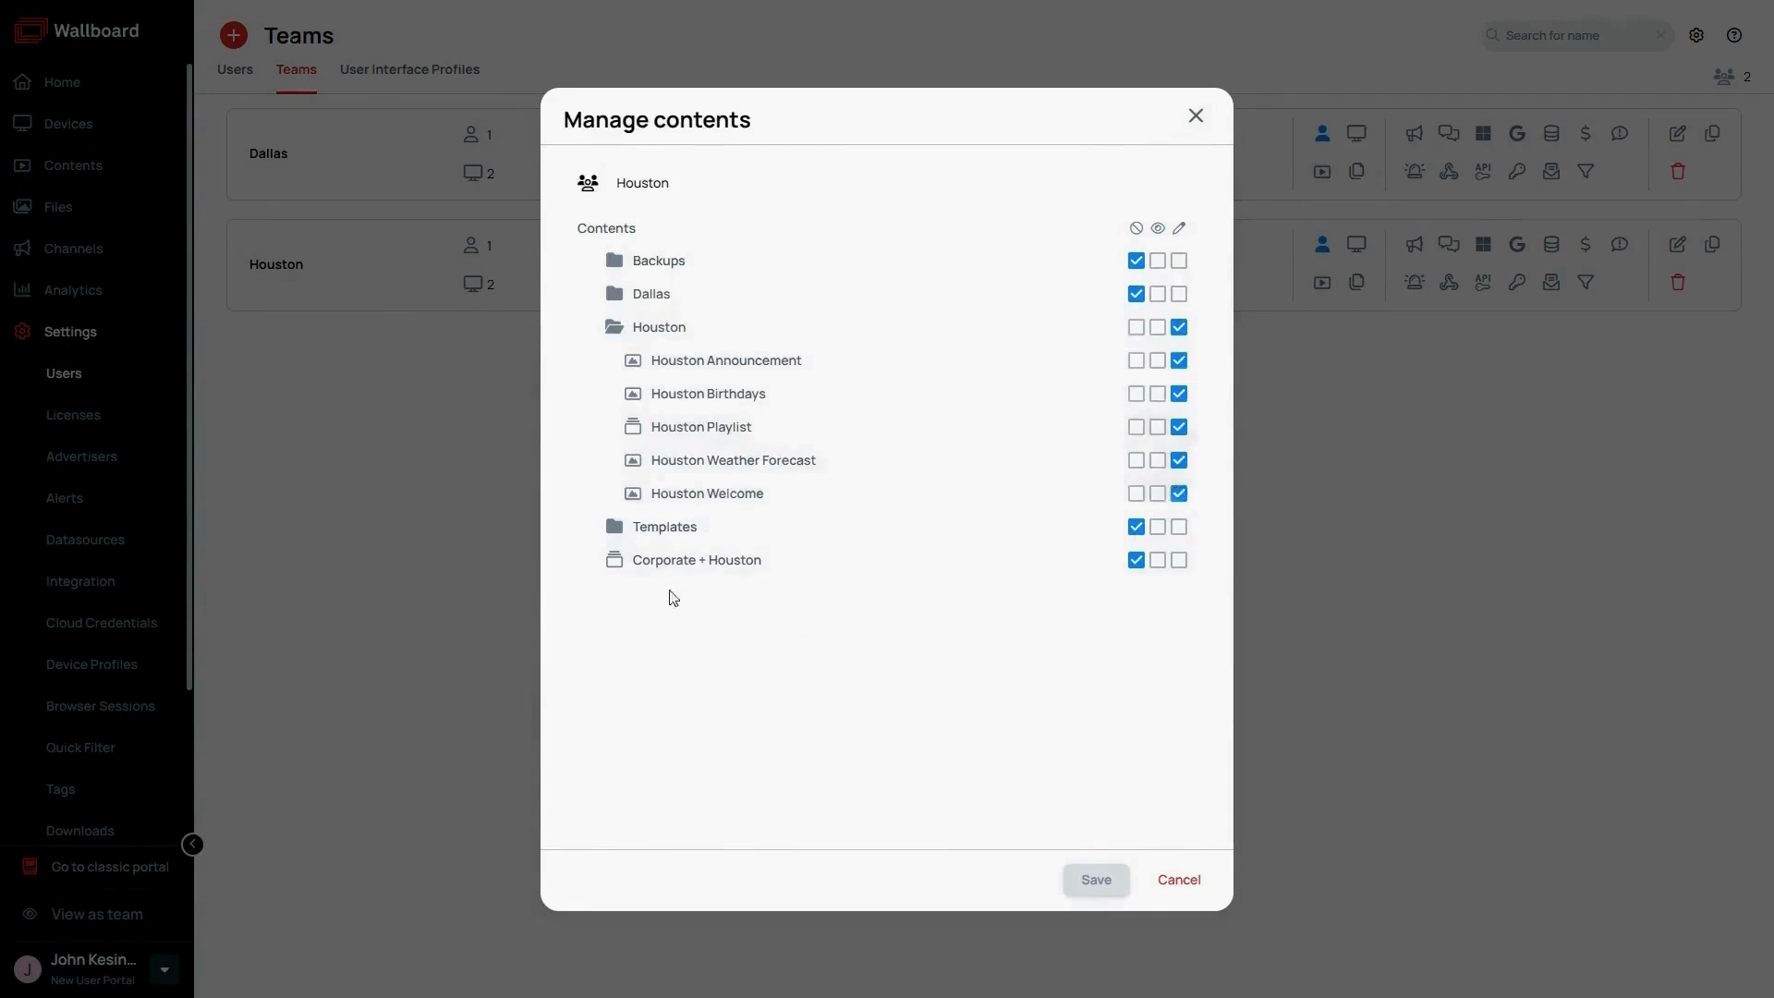
pyautogui.click(1156, 562)
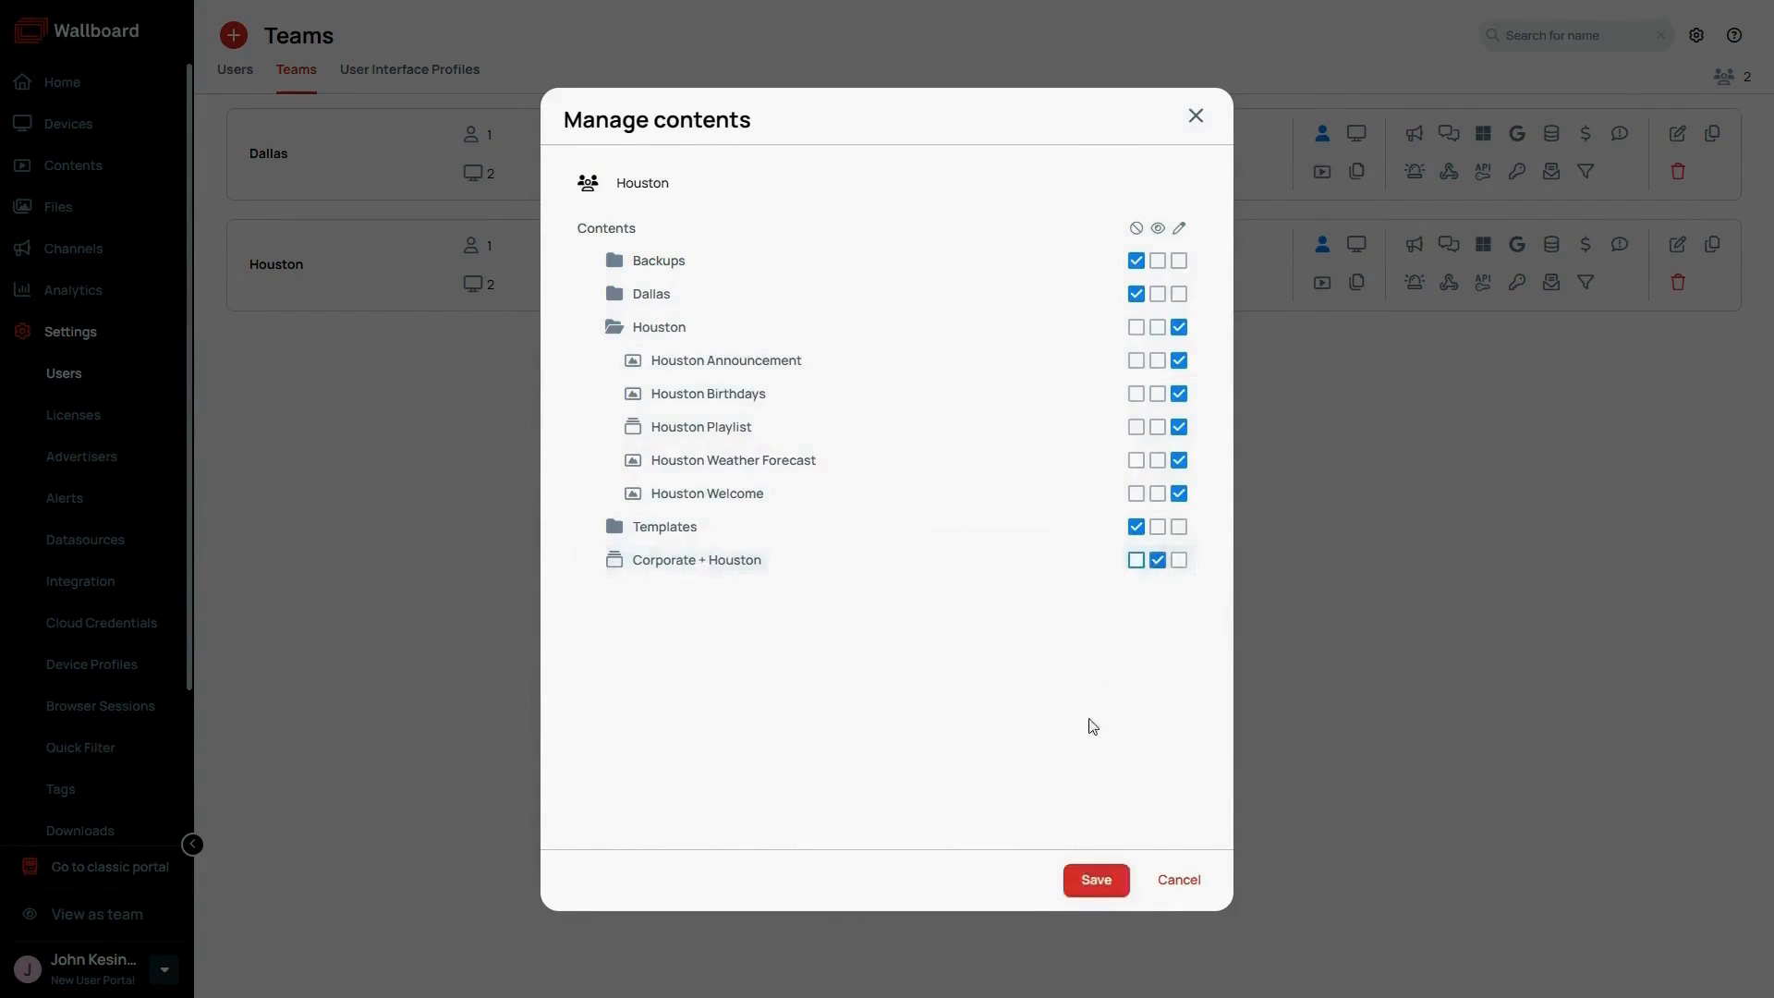
pyautogui.click(1088, 878)
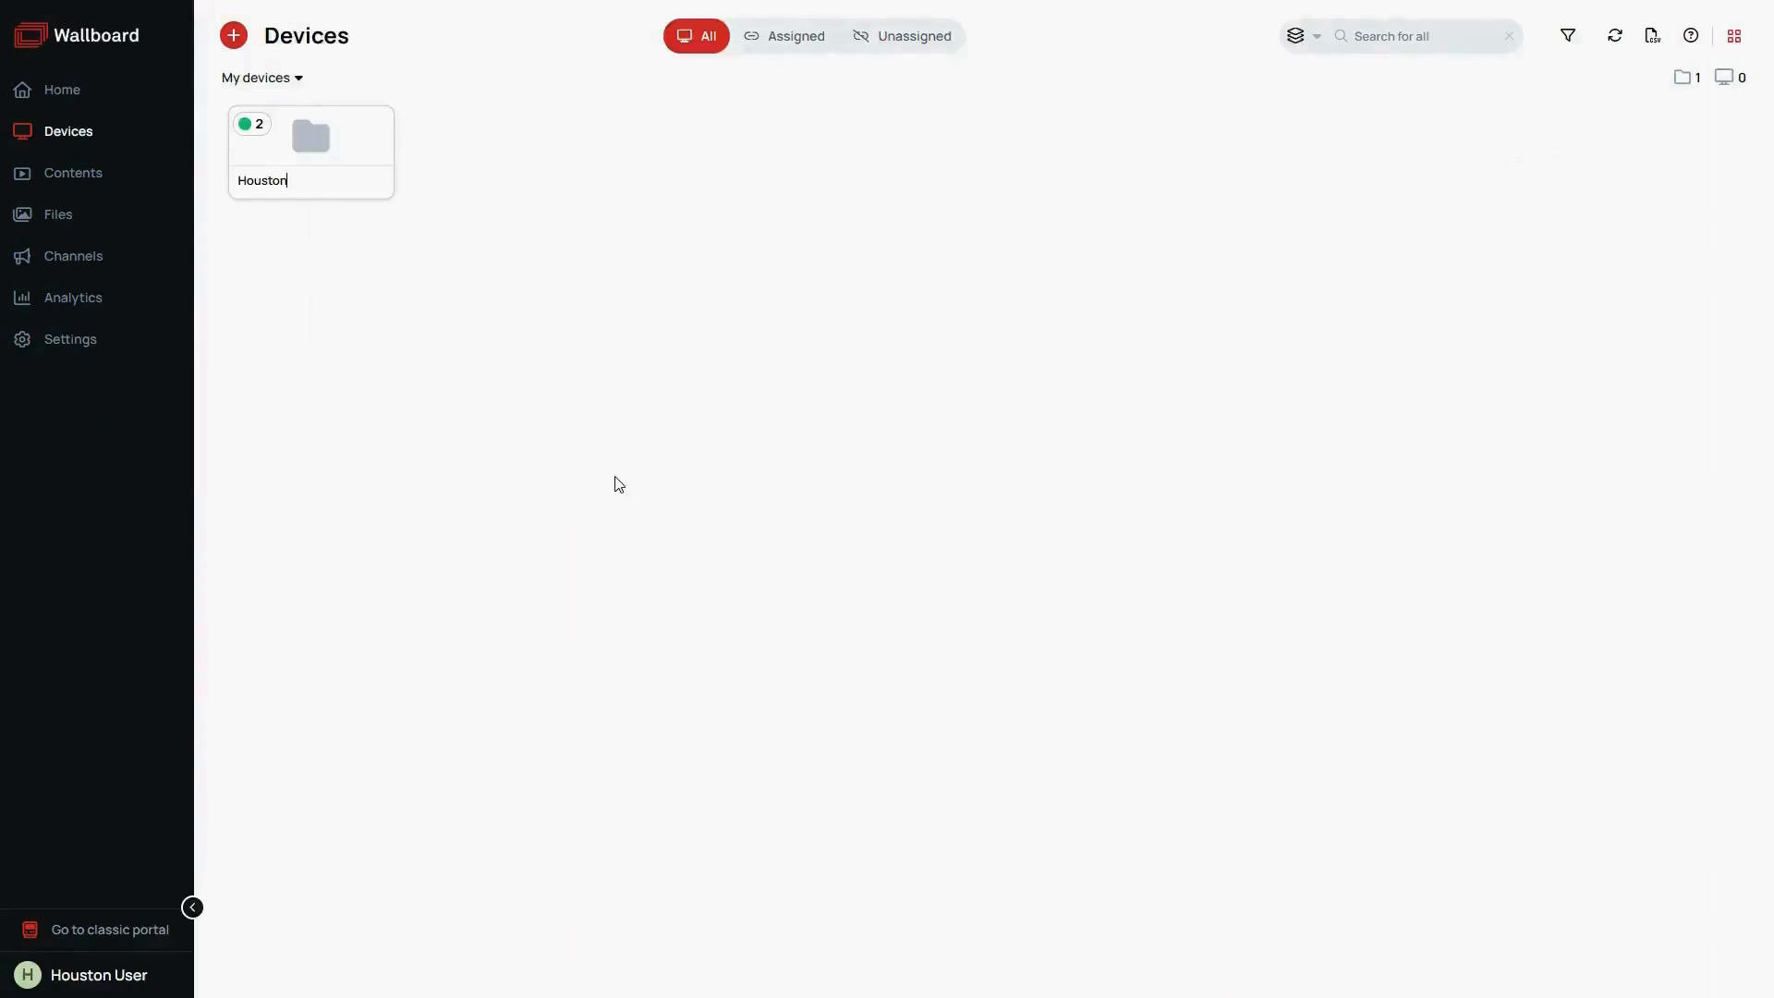
# - In the Houston User session, check the options available for Houston Breakroom and Houston Lobby and the contents in the Houston folder
pyautogui.click(333, 167)
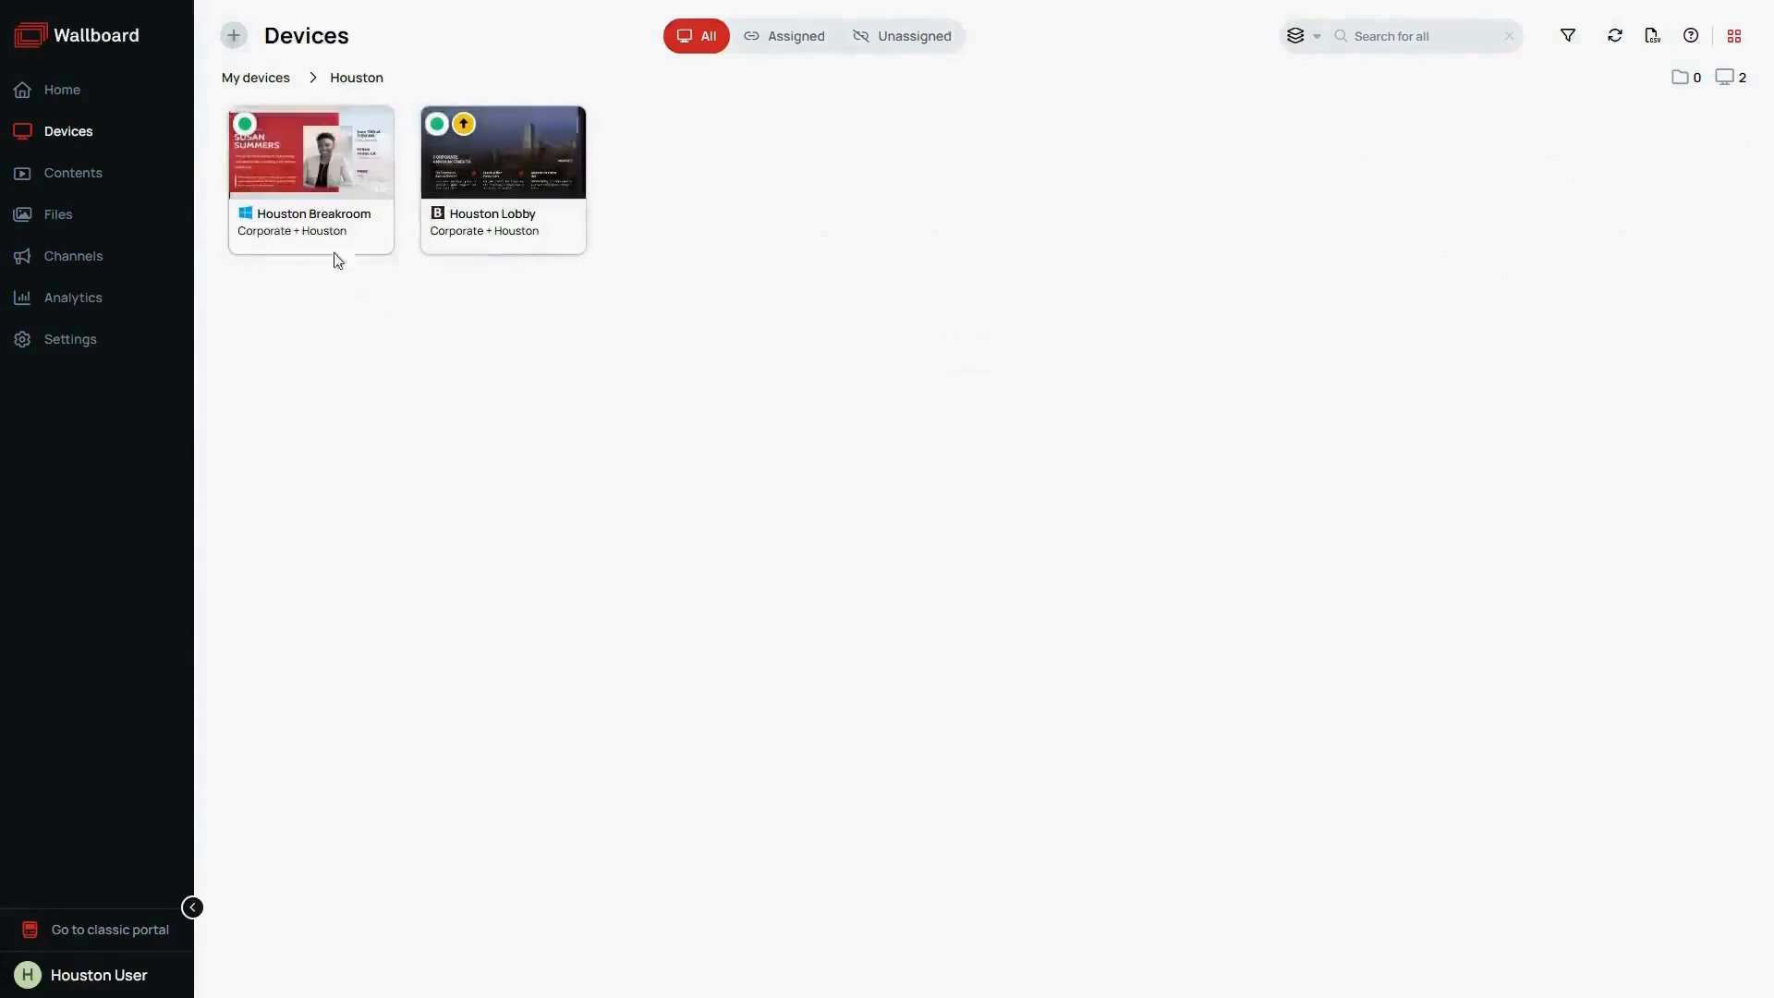
pyautogui.rightClick(326, 157)
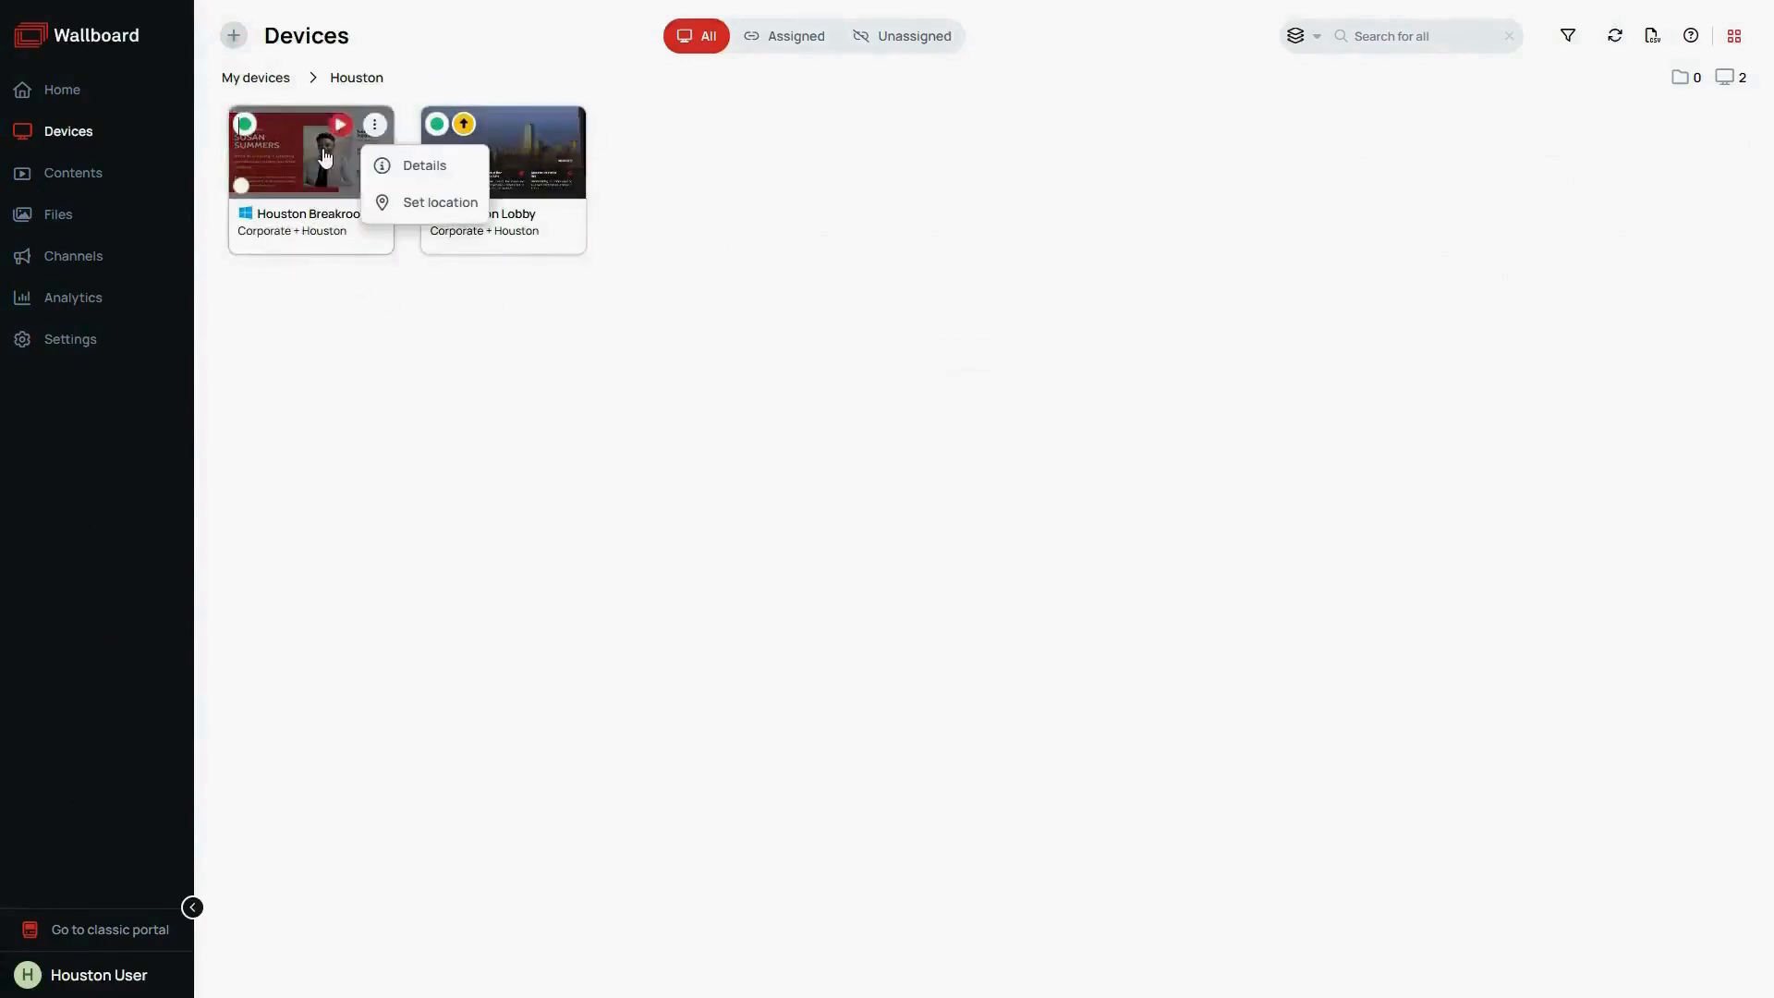
pyautogui.rightClick(516, 172)
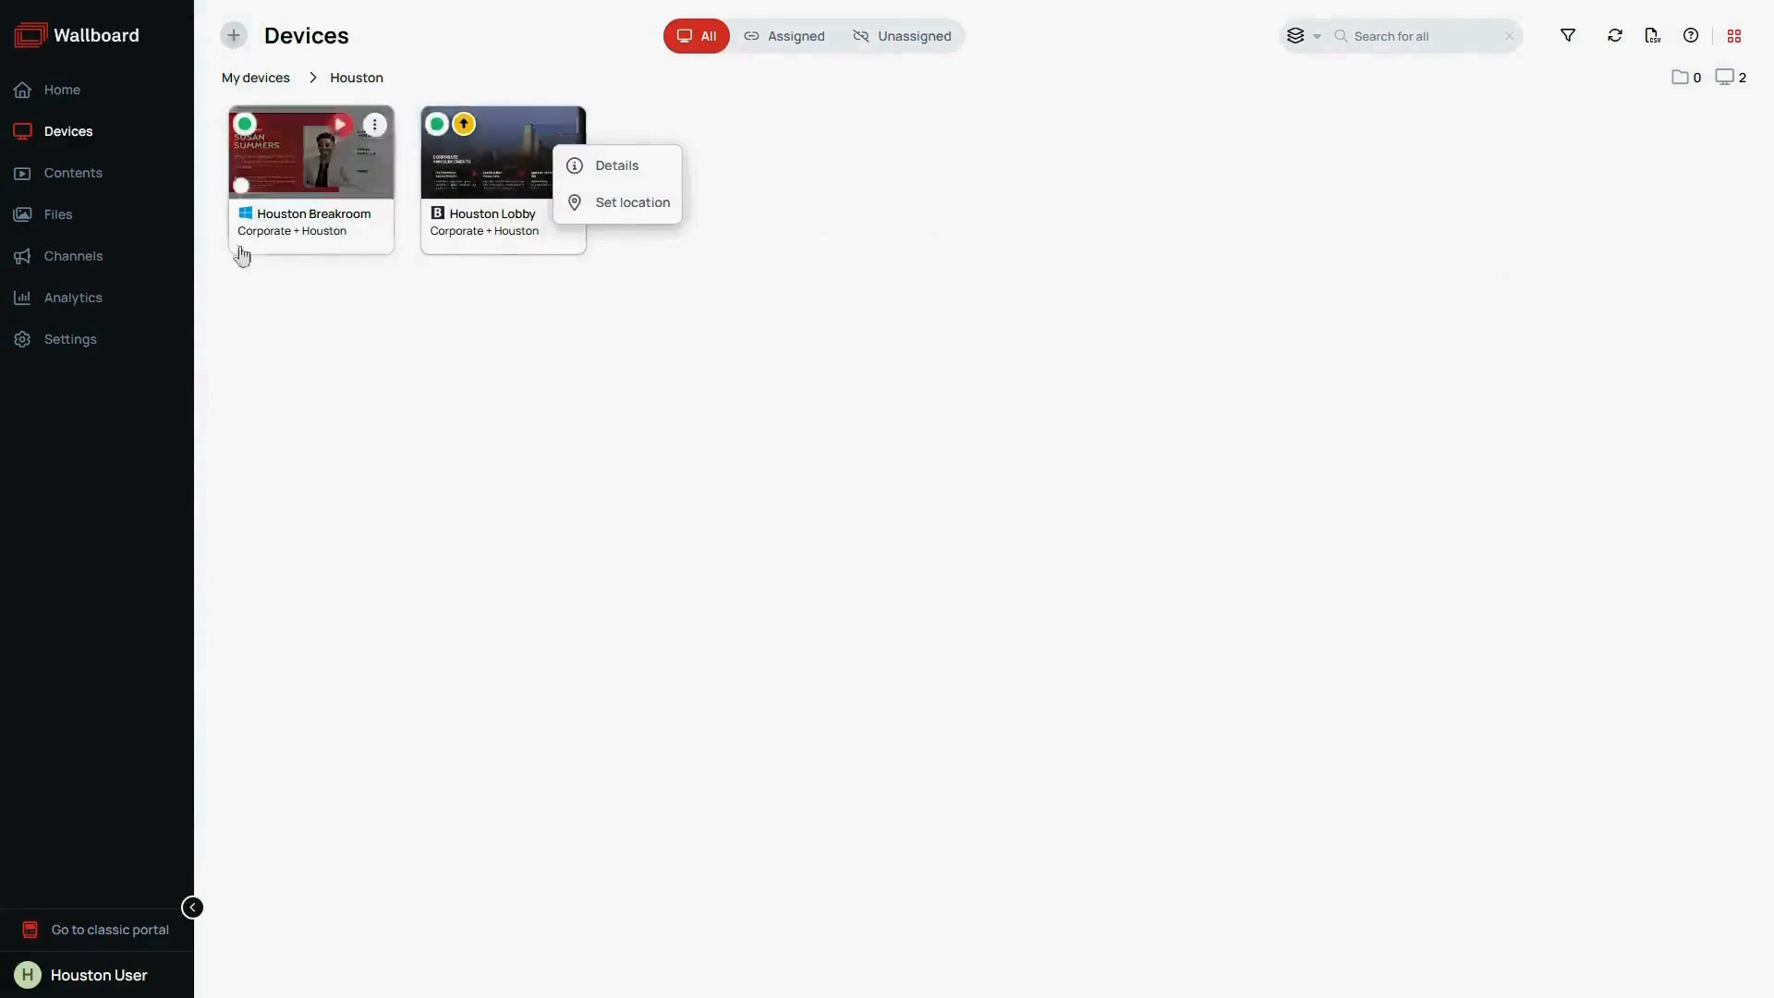
pyautogui.click(124, 188)
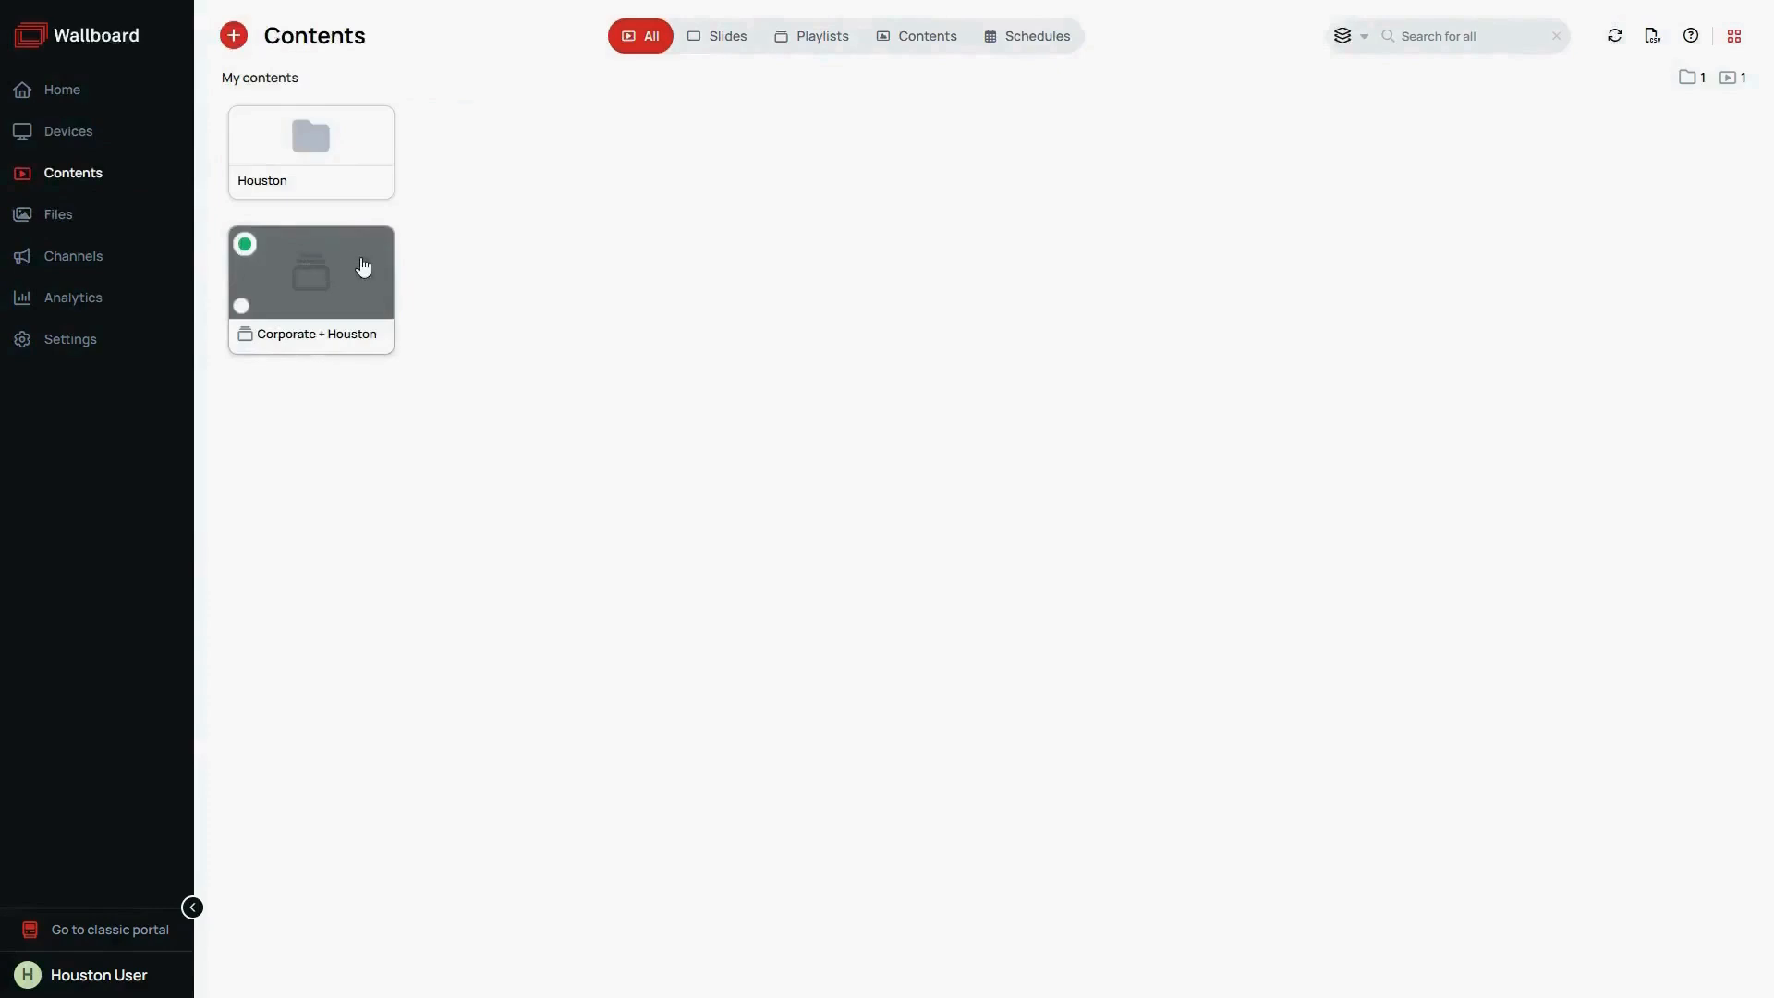
pyautogui.click(345, 164)
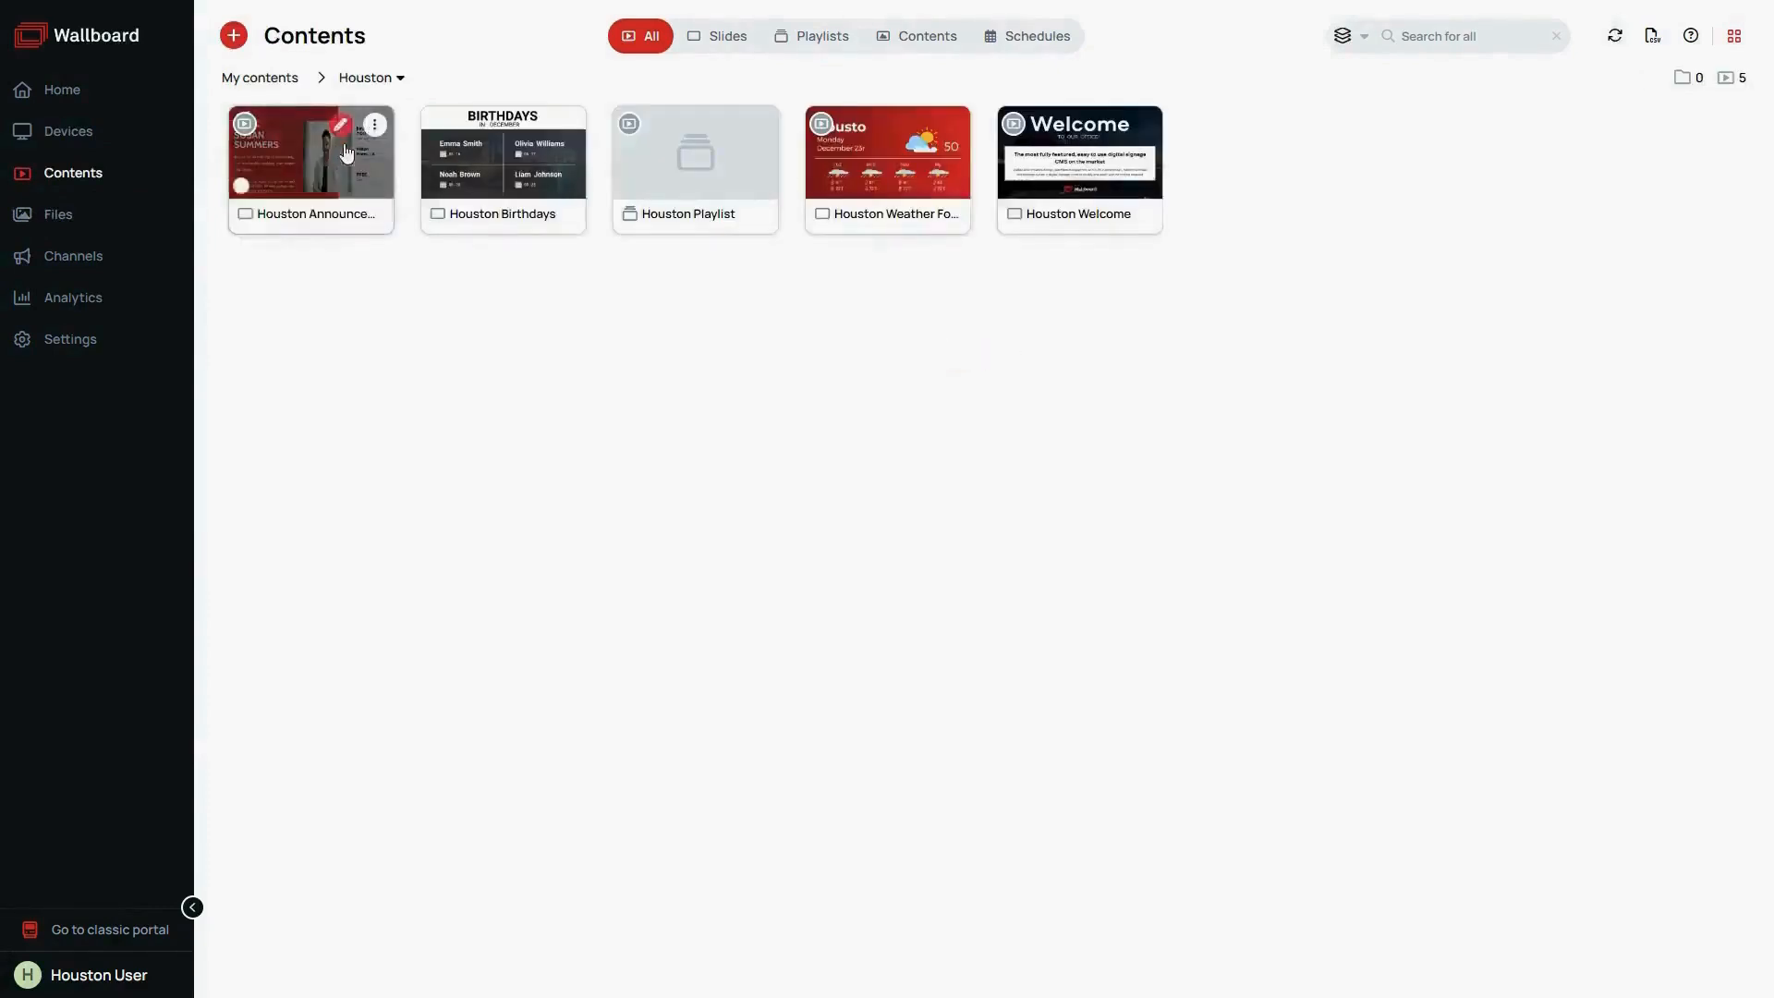